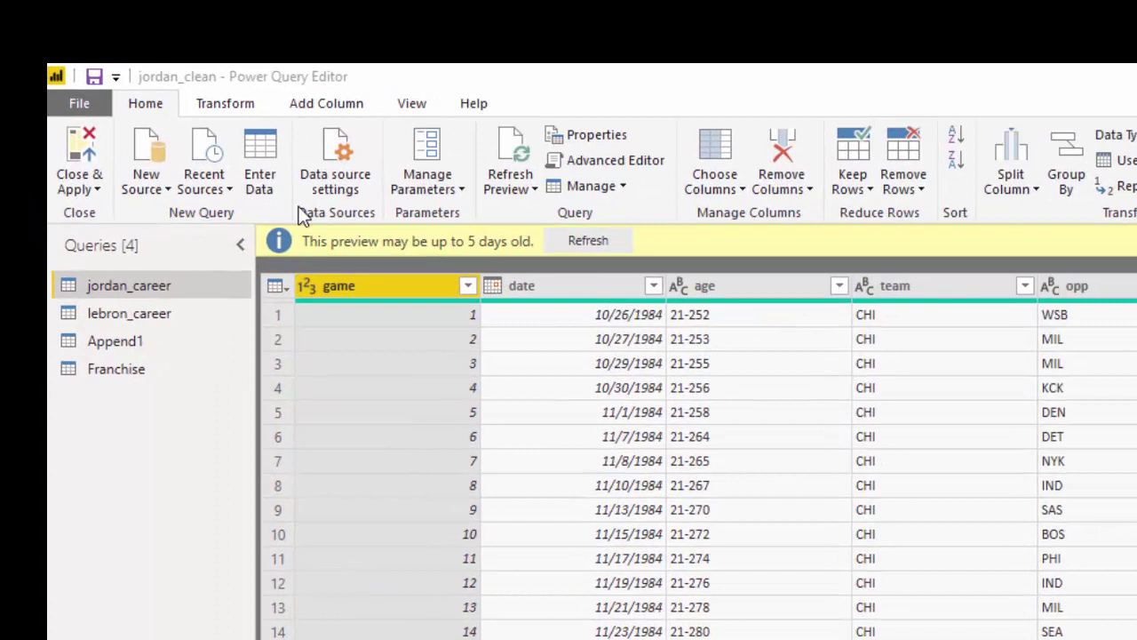
Step: Preview the lebron_career and Append1 queries, then jordan_career's data at its Added Custom step
click(140, 309)
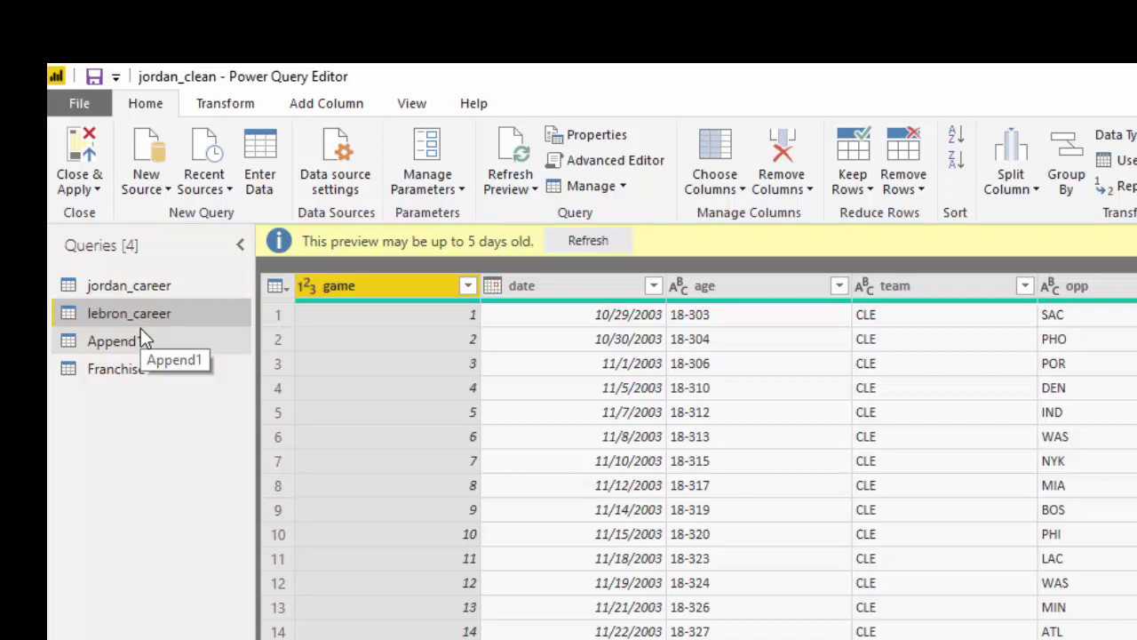
click(140, 331)
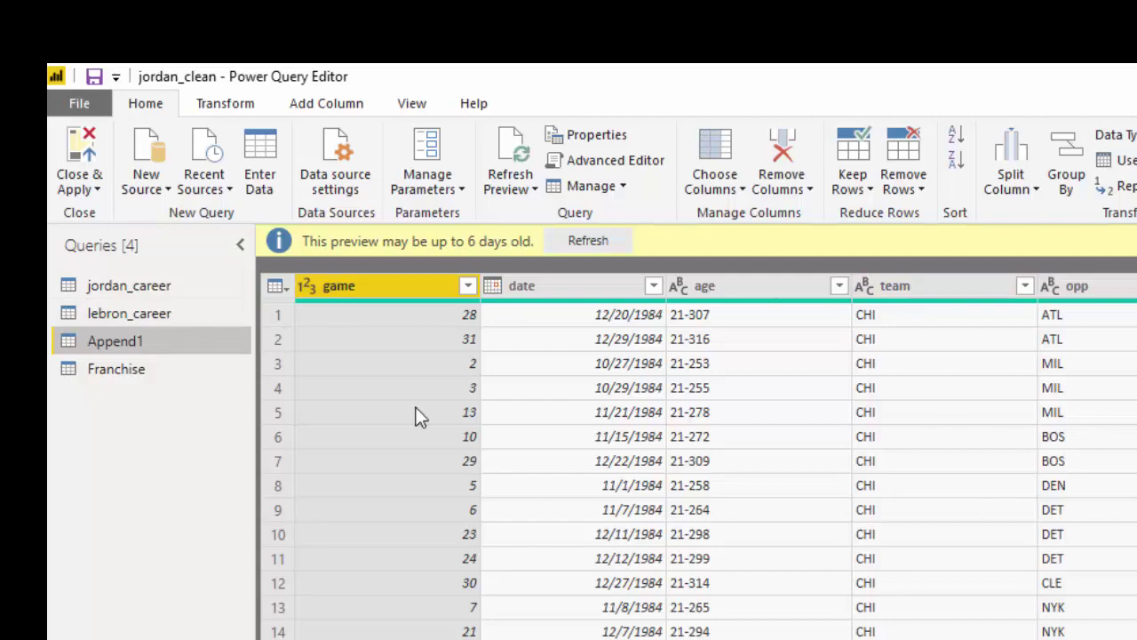
click(138, 288)
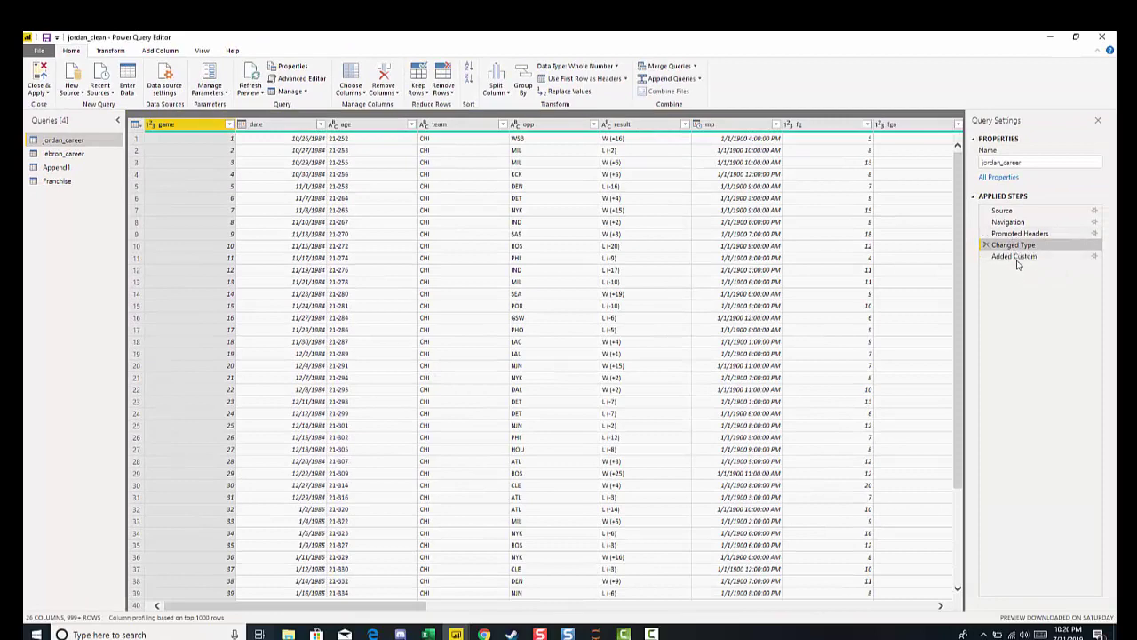
click(1016, 257)
drag(393, 608, 958, 611)
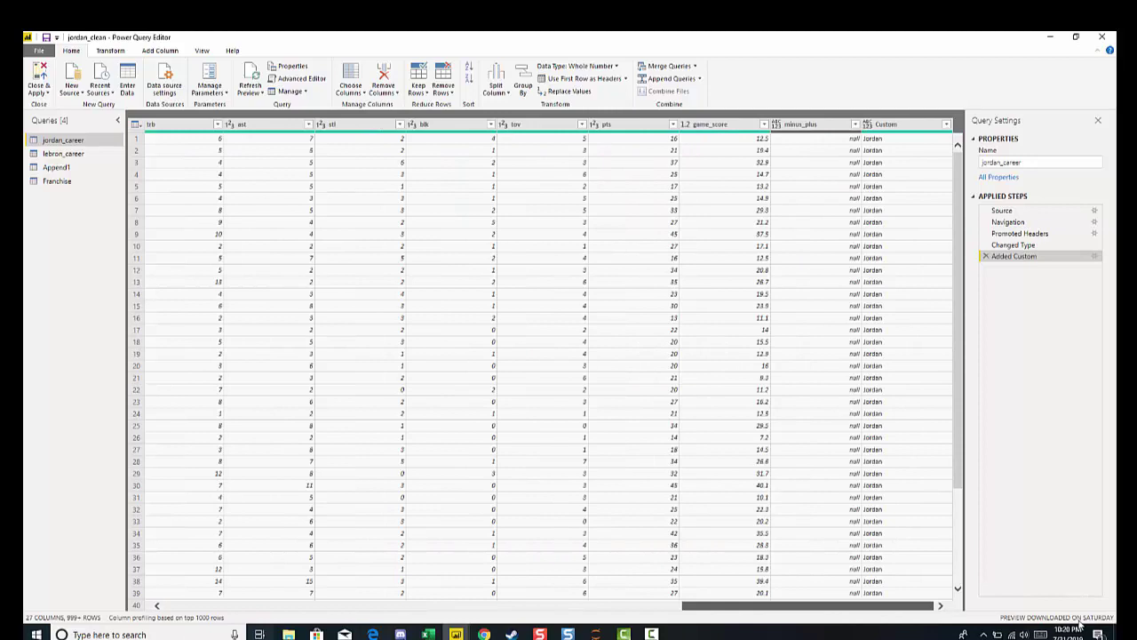
drag(808, 605, 382, 605)
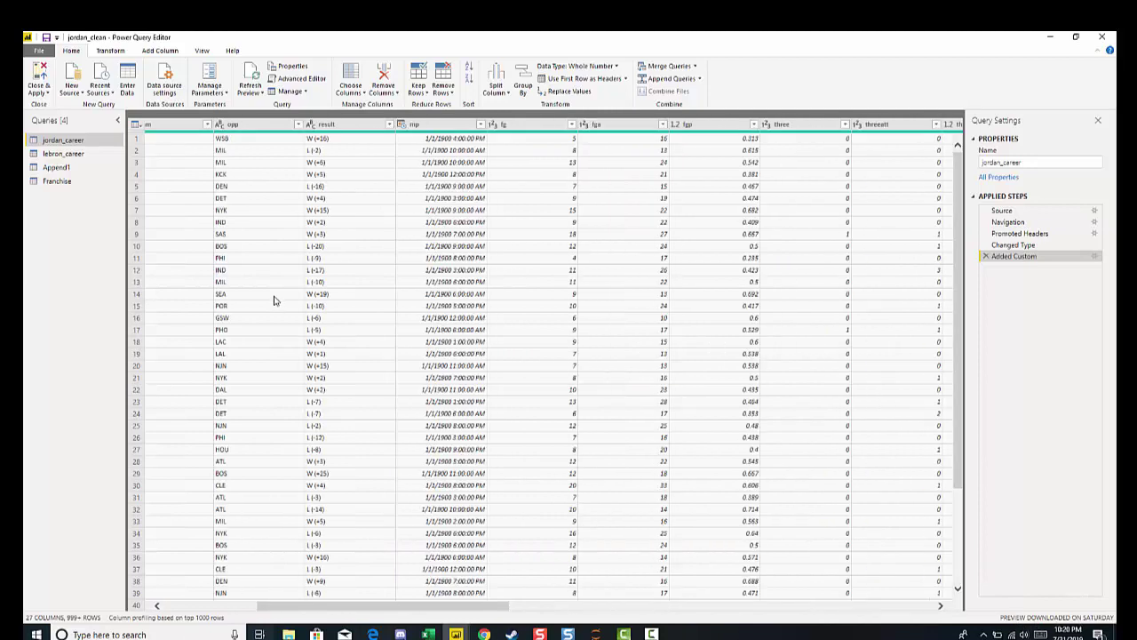
Step: Look over the Franchise lookup table, then go back to the Append1 query
click(64, 168)
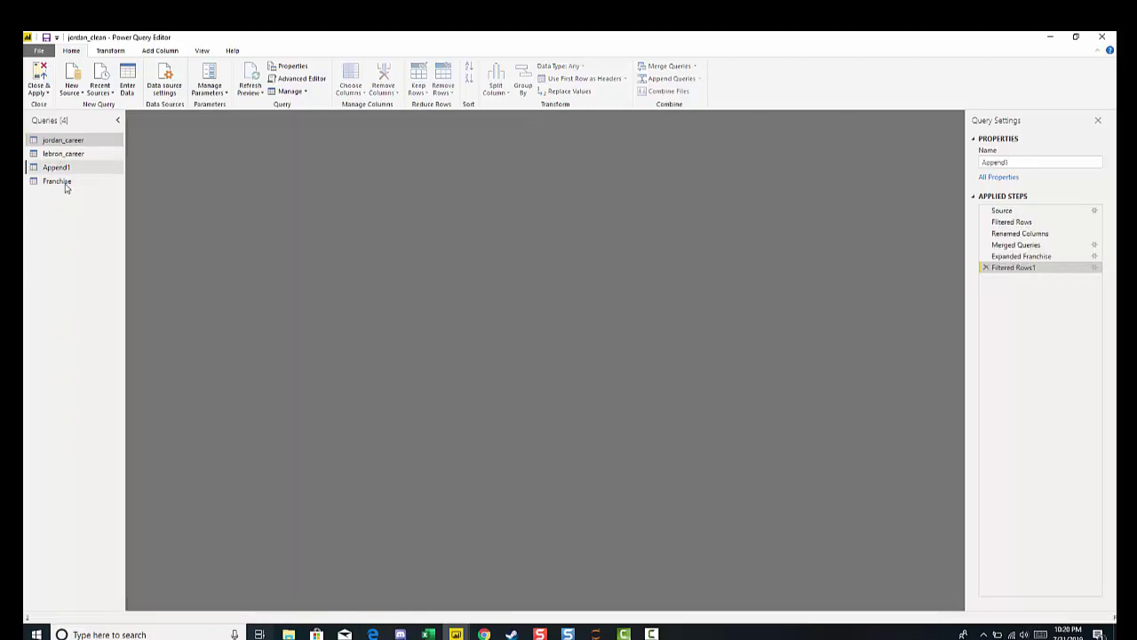
click(63, 181)
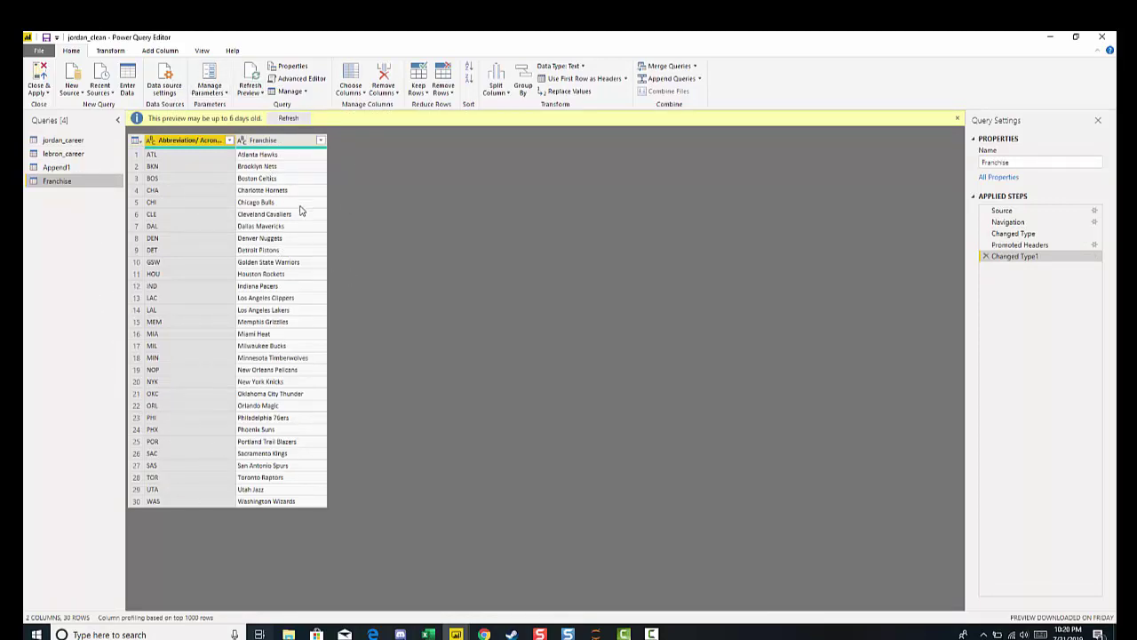
click(56, 167)
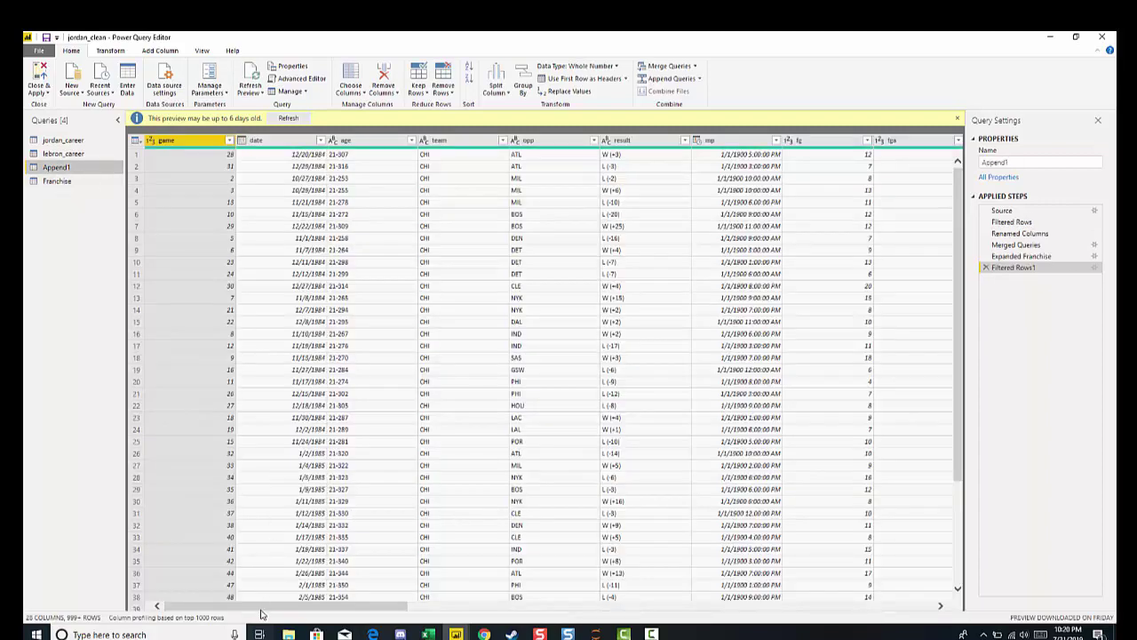
mouse_move(262, 610)
mouse_down()
mouse_move(326, 600)
mouse_move(263, 589)
mouse_up()
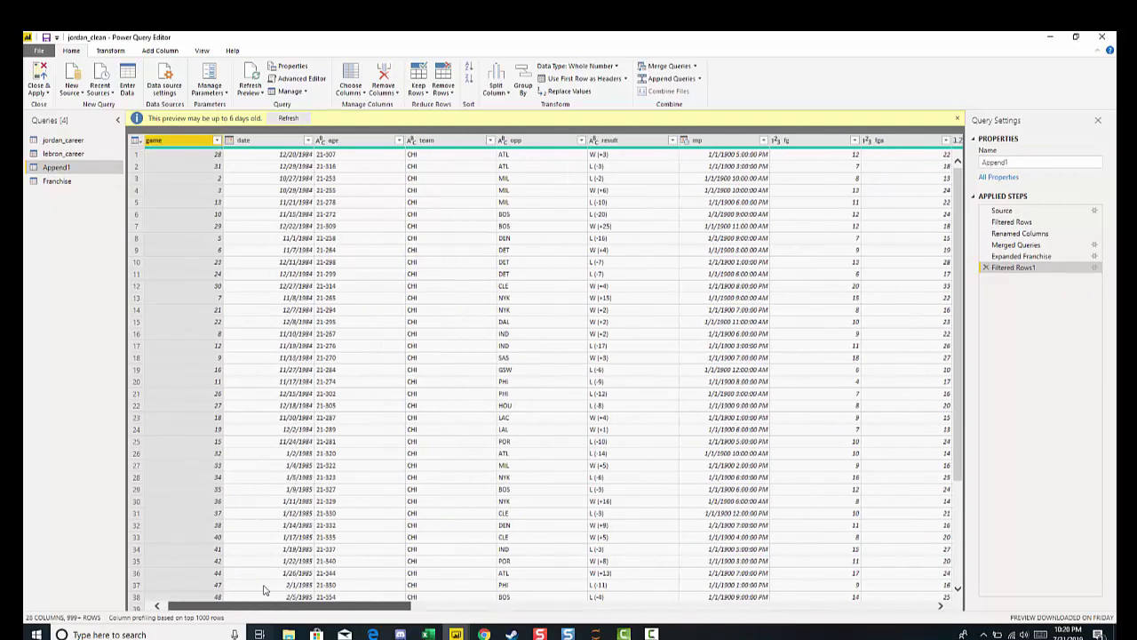
Step: Step through Append1's Applied Steps from Filtered Rows to the final Filtered Rows1
click(1012, 223)
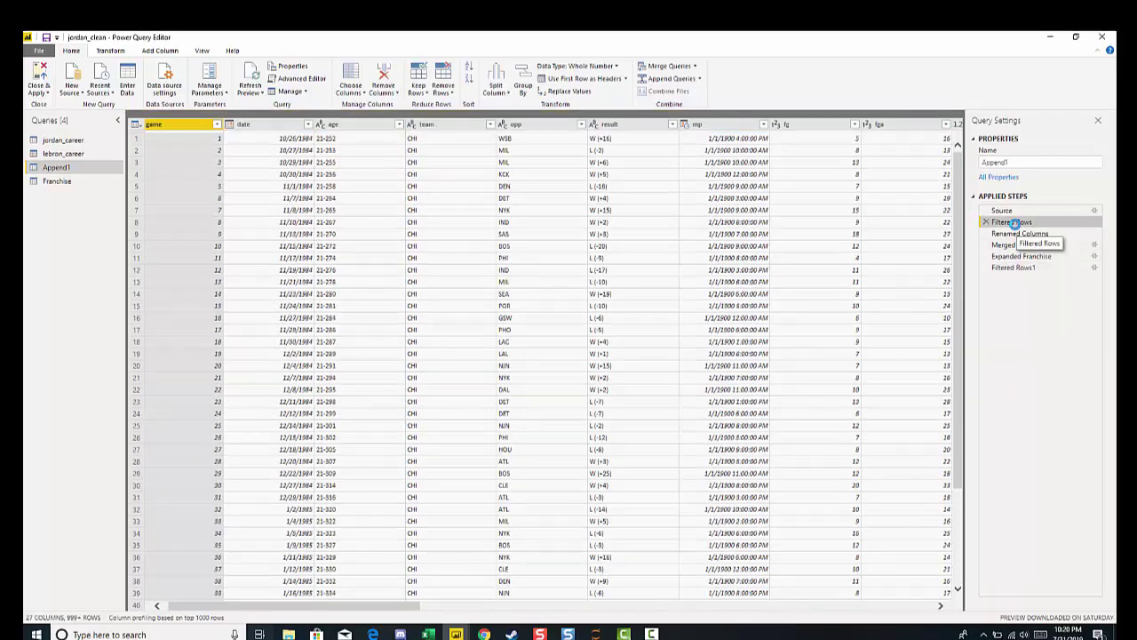
click(1013, 233)
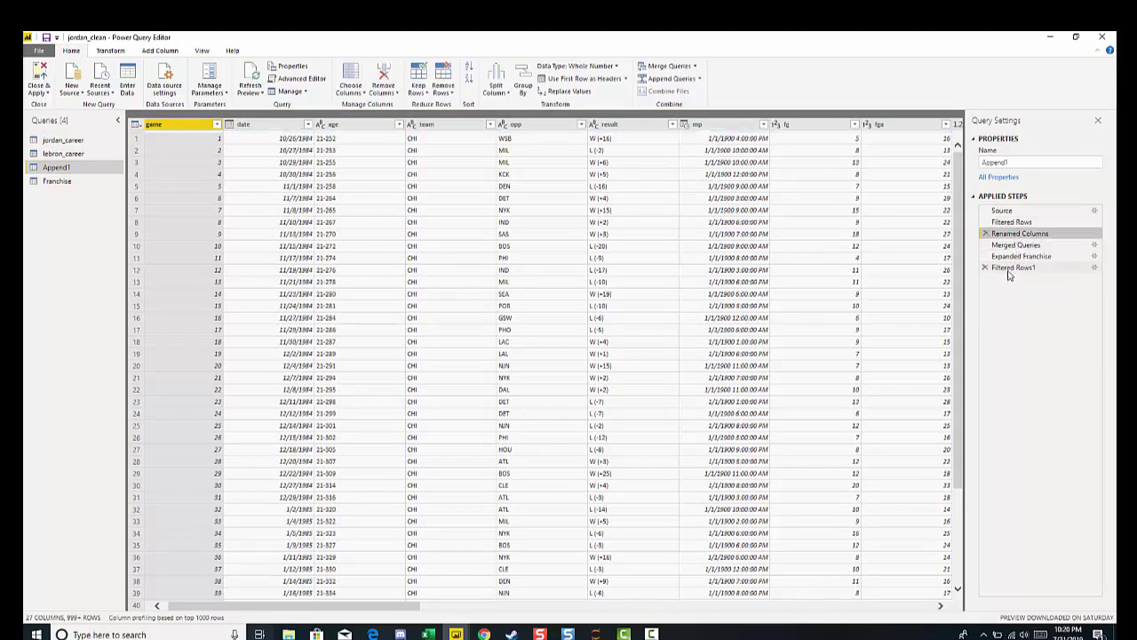
click(1004, 245)
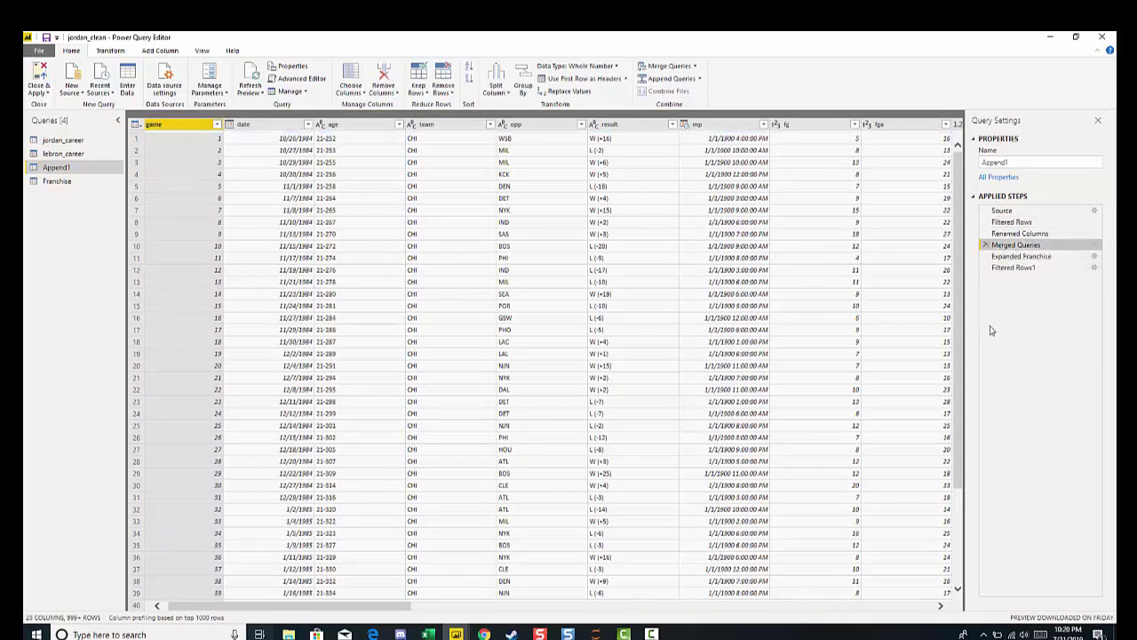
click(997, 257)
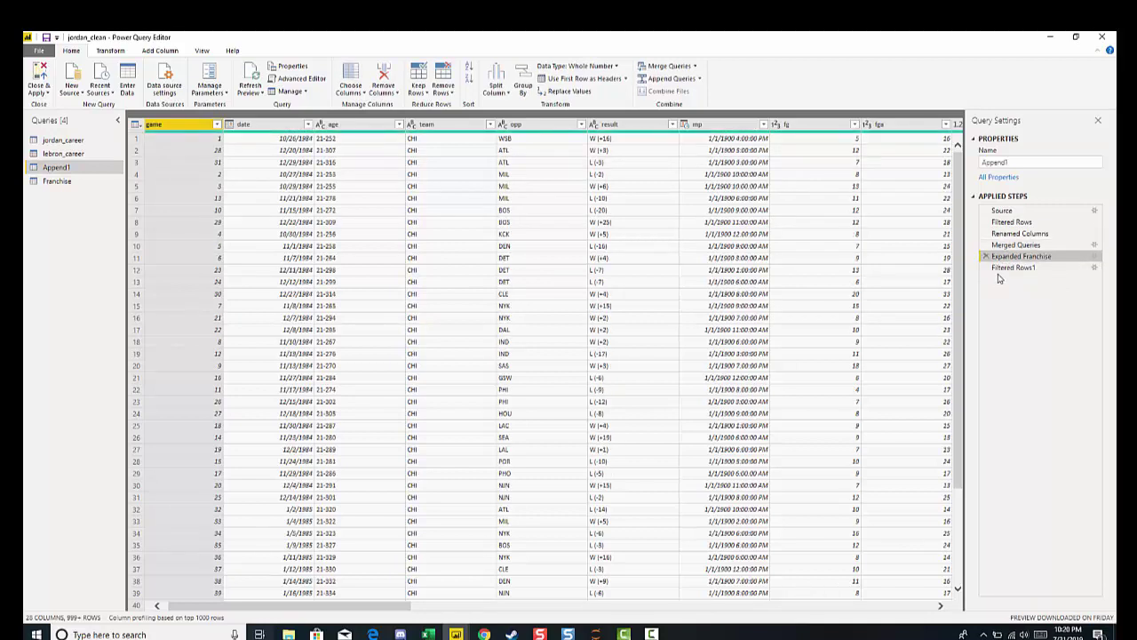
click(1002, 269)
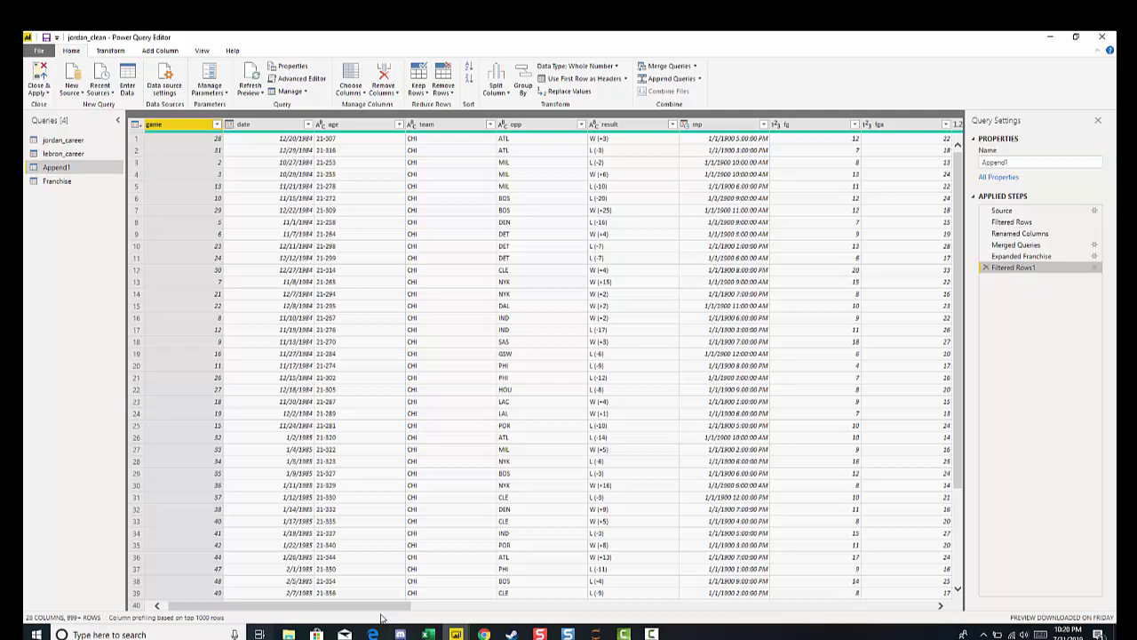
drag(382, 607, 935, 558)
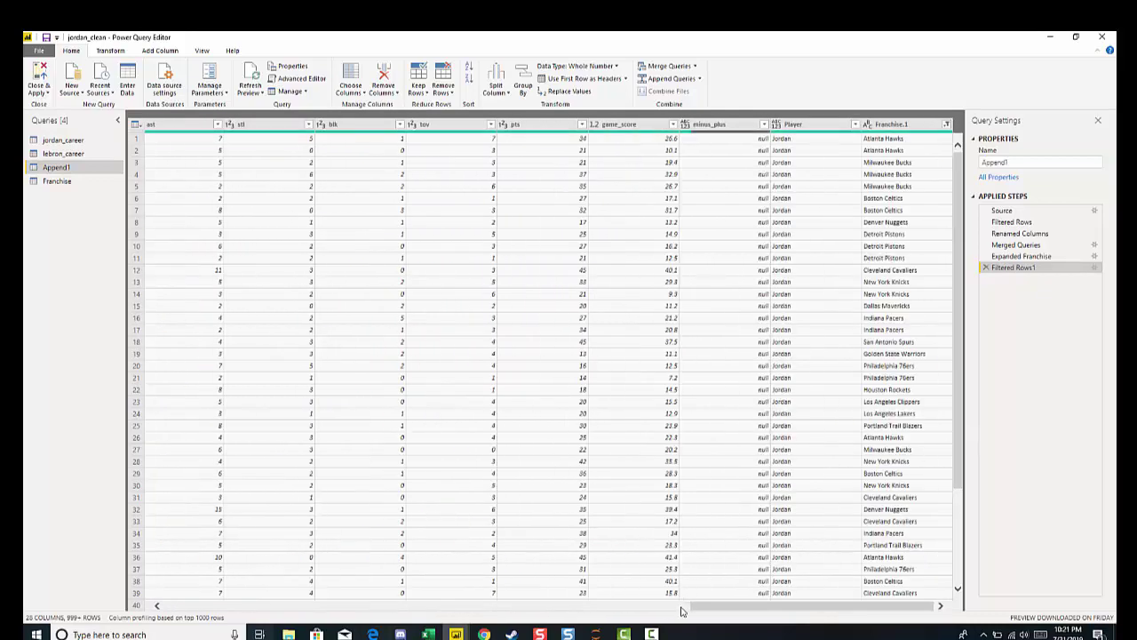
drag(697, 607, 127, 604)
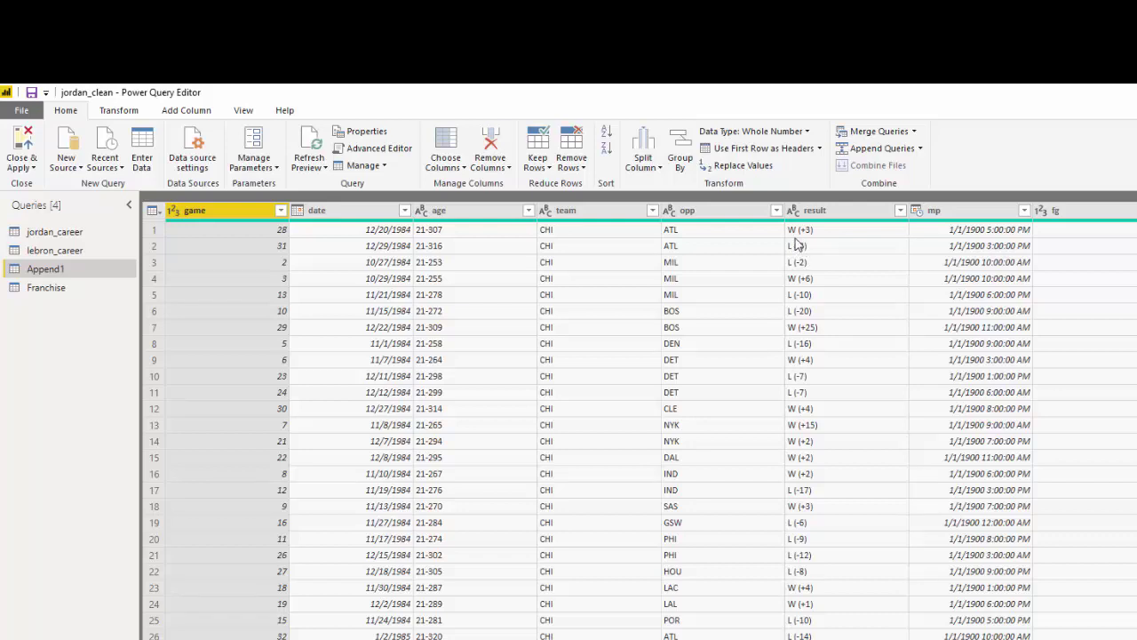
Step: Split the text result column by Space at each occurrence into result.1 and result.2
click(795, 211)
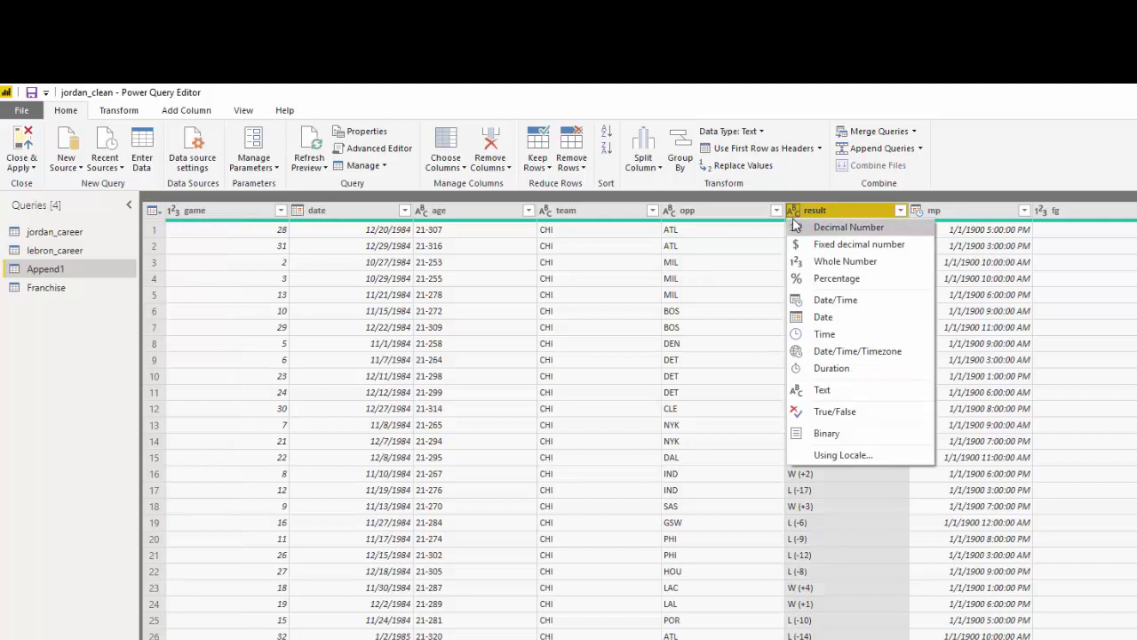
click(810, 210)
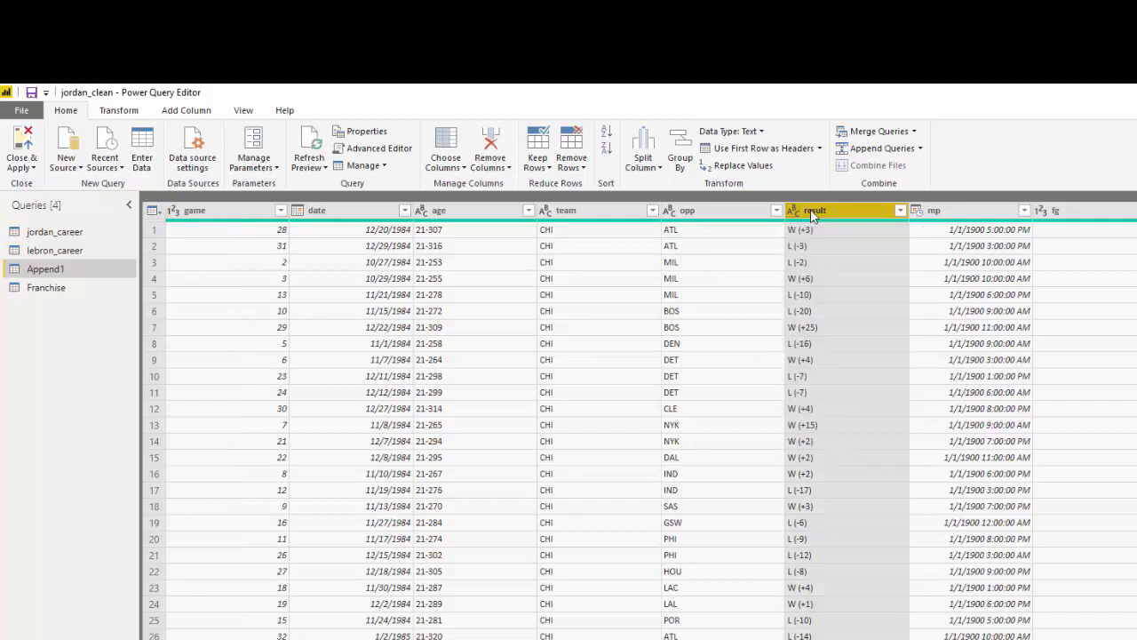
click(649, 170)
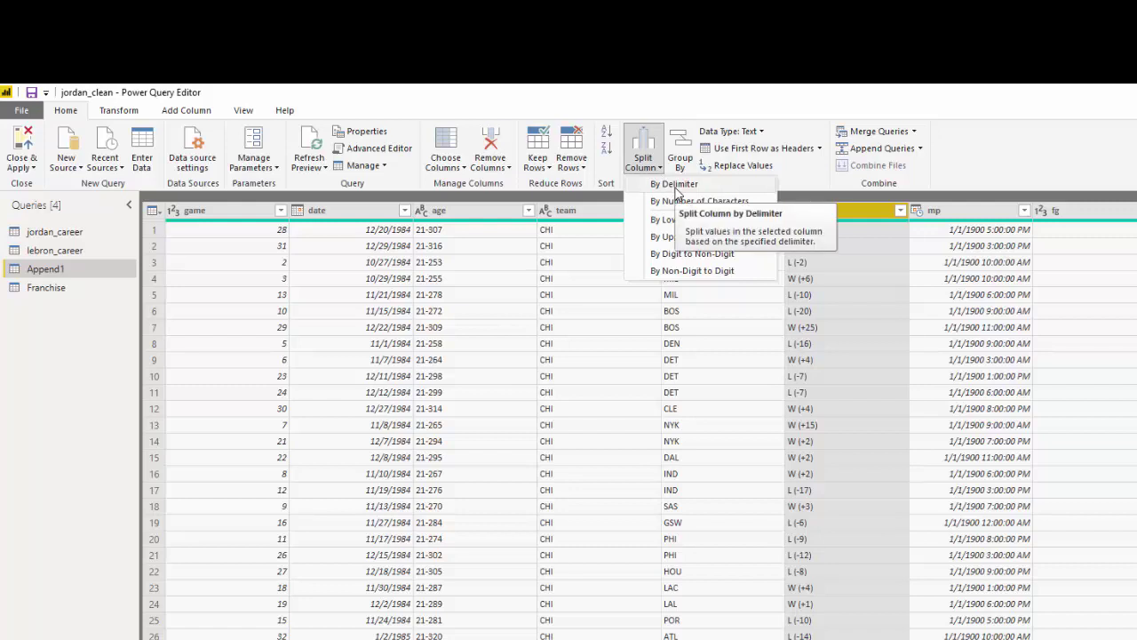
click(675, 187)
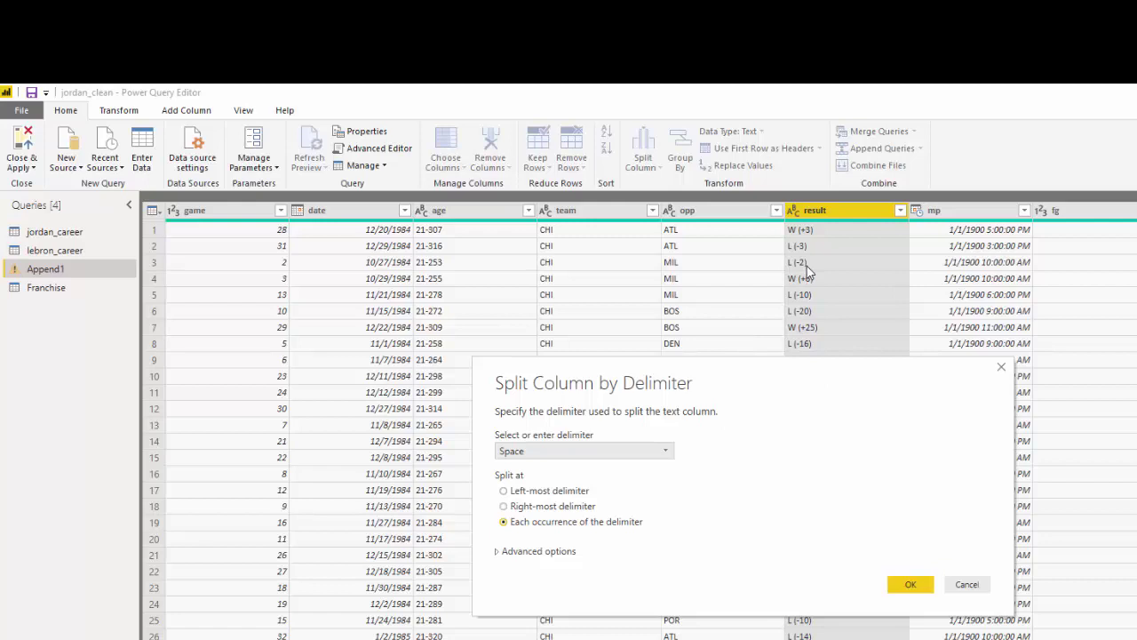
click(666, 453)
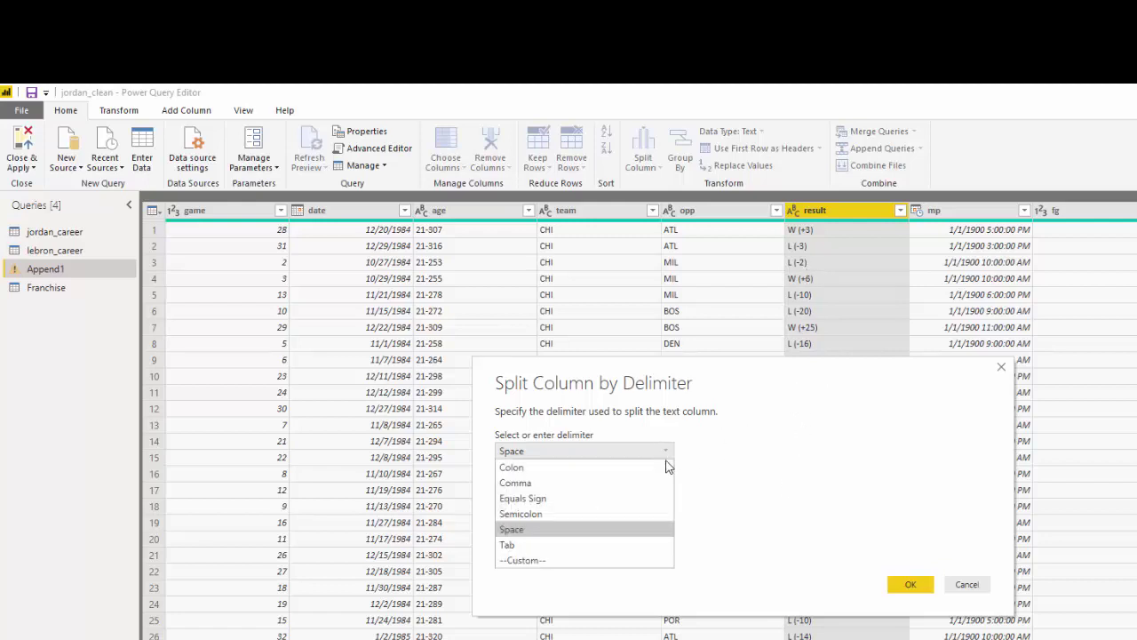
click(655, 529)
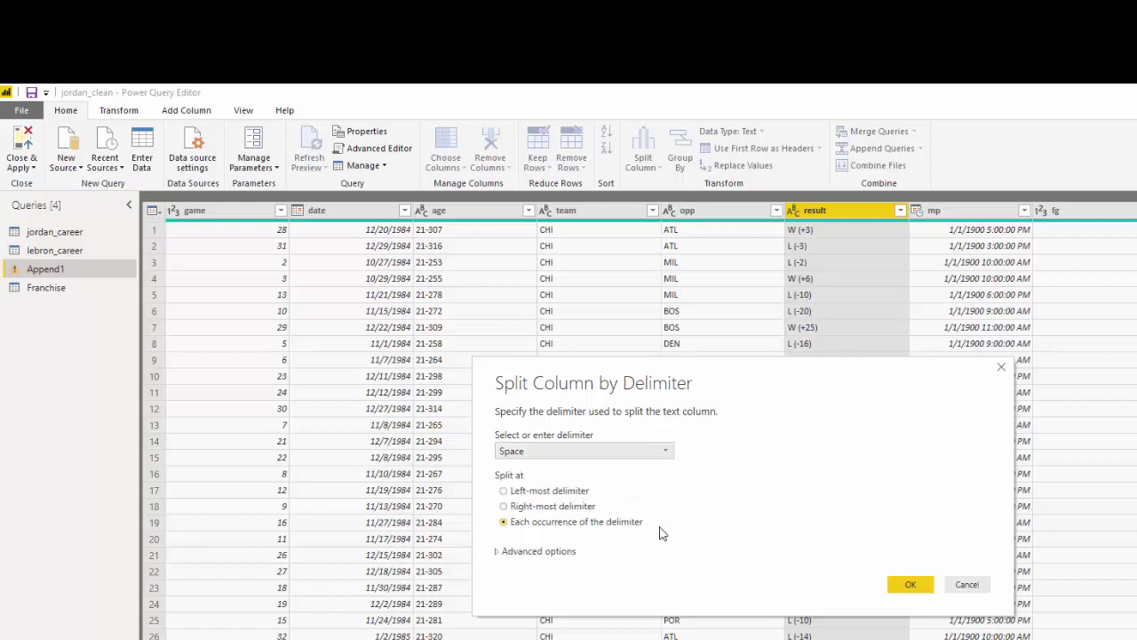
click(908, 587)
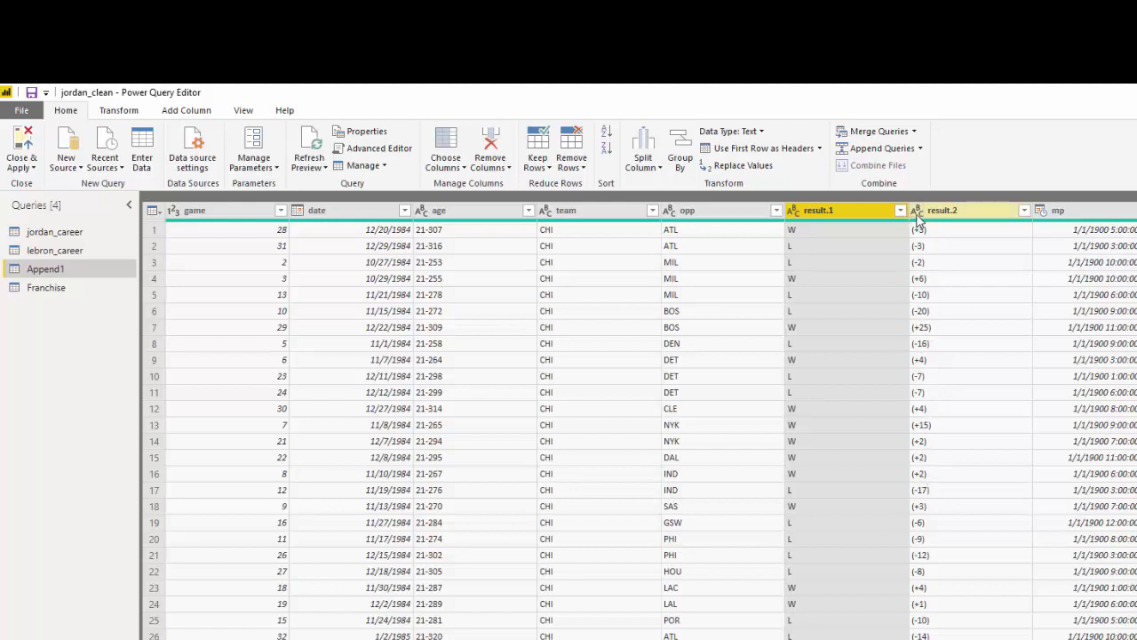
click(917, 213)
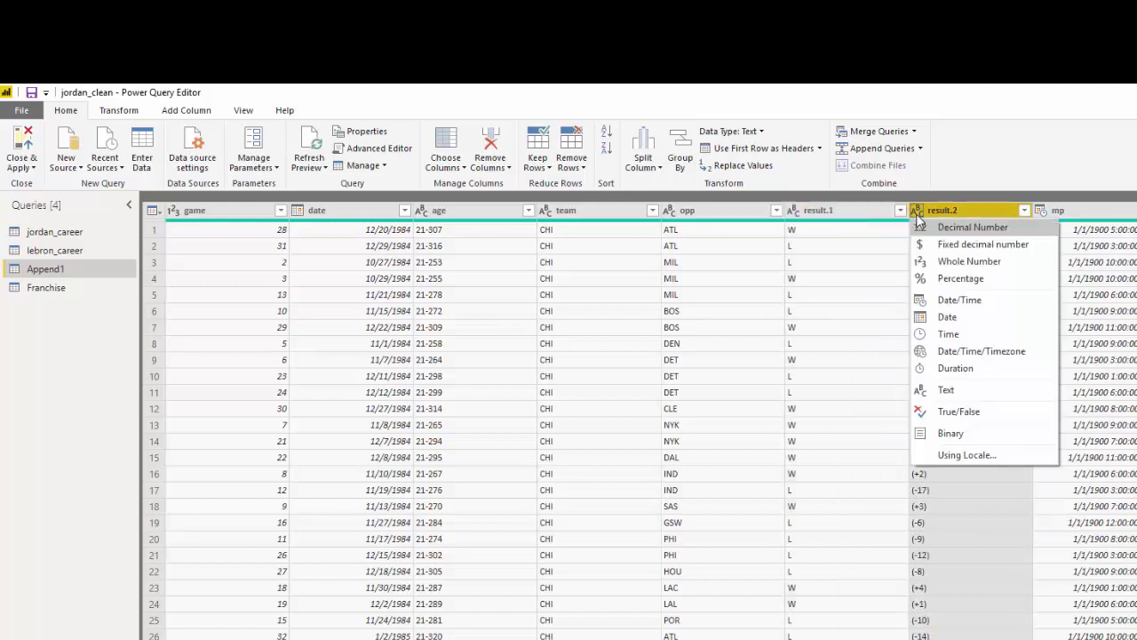
click(977, 261)
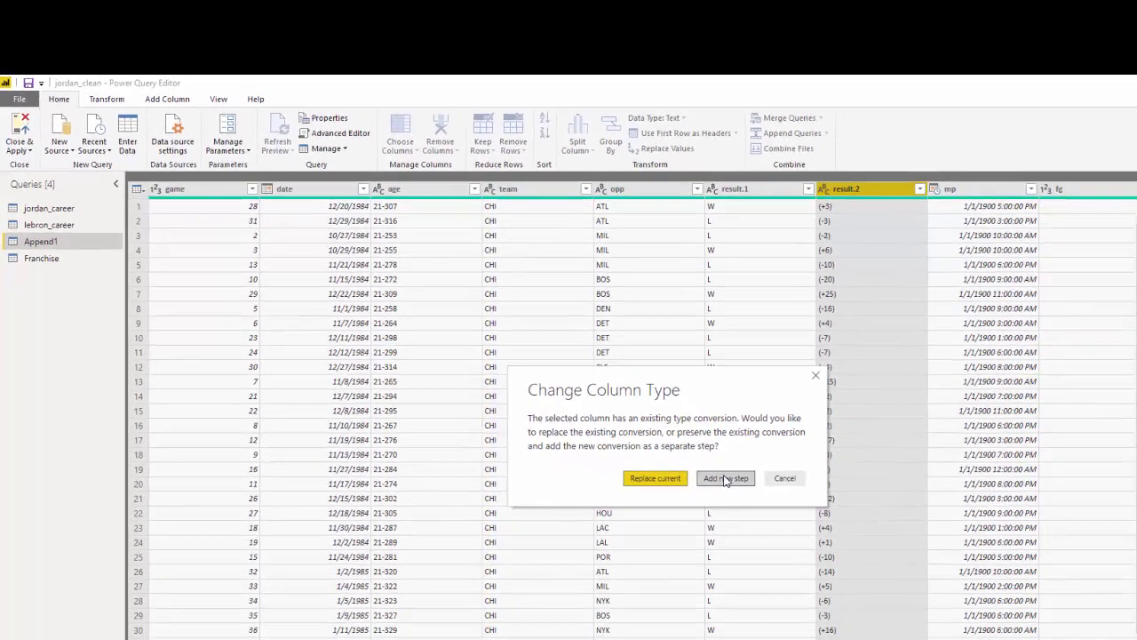
click(808, 532)
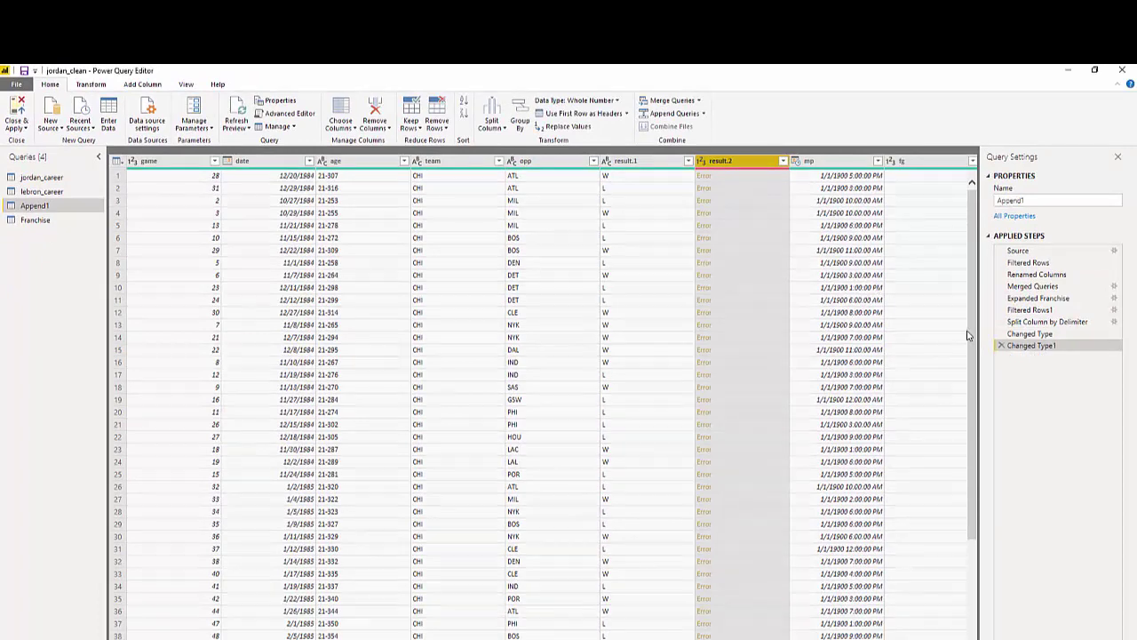
click(1003, 348)
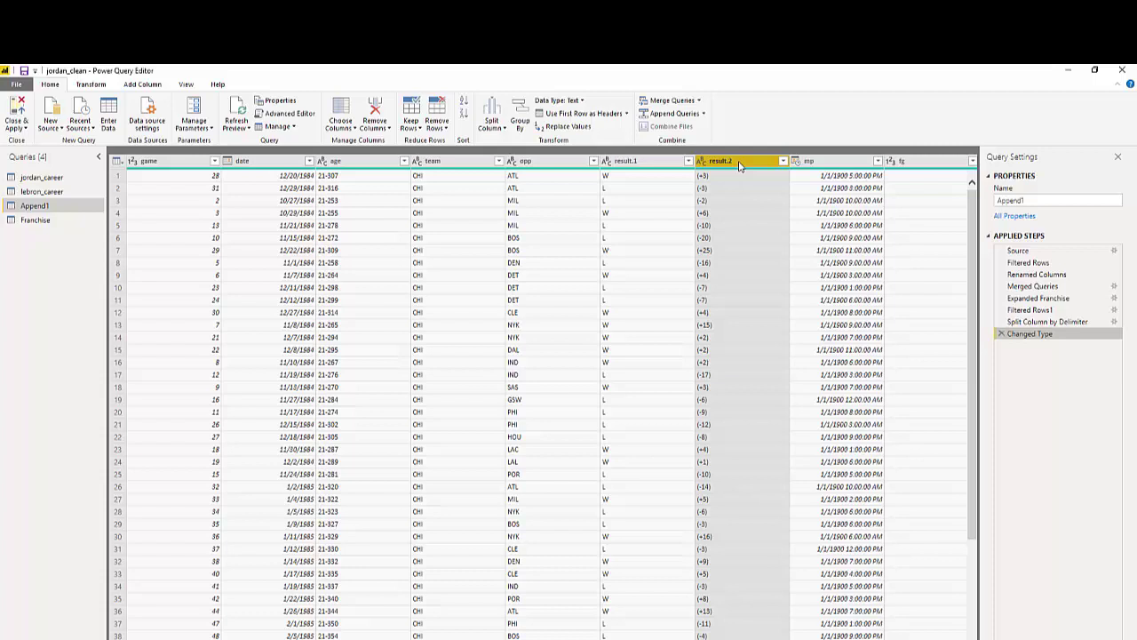
Step: Split result.2 at each '(' and delete the empty result.2.1 column
click(491, 120)
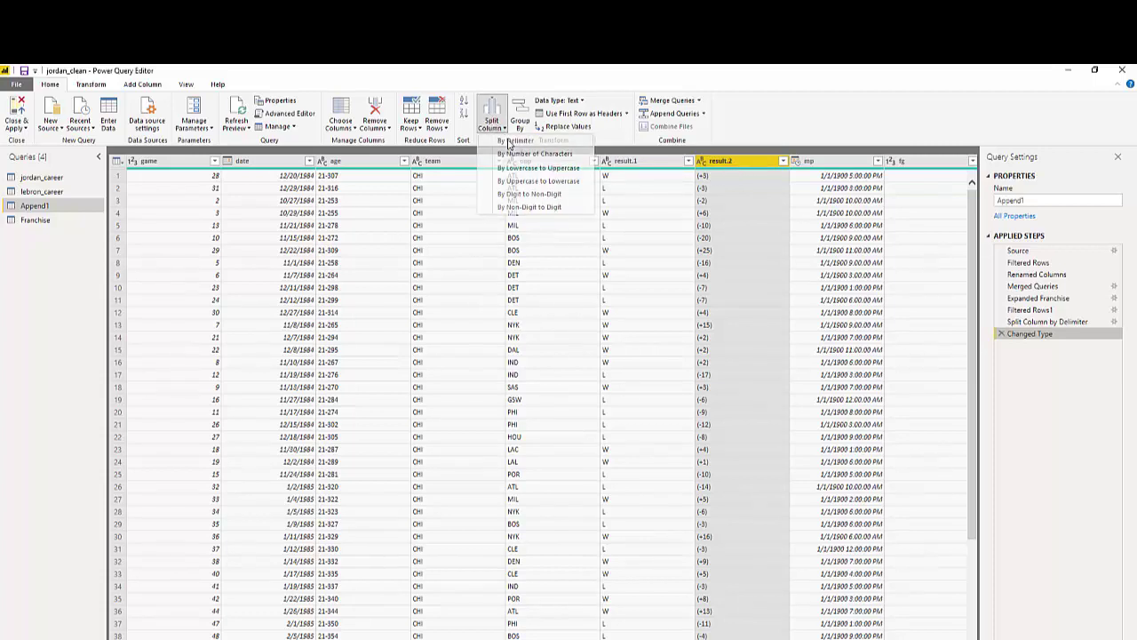
click(561, 168)
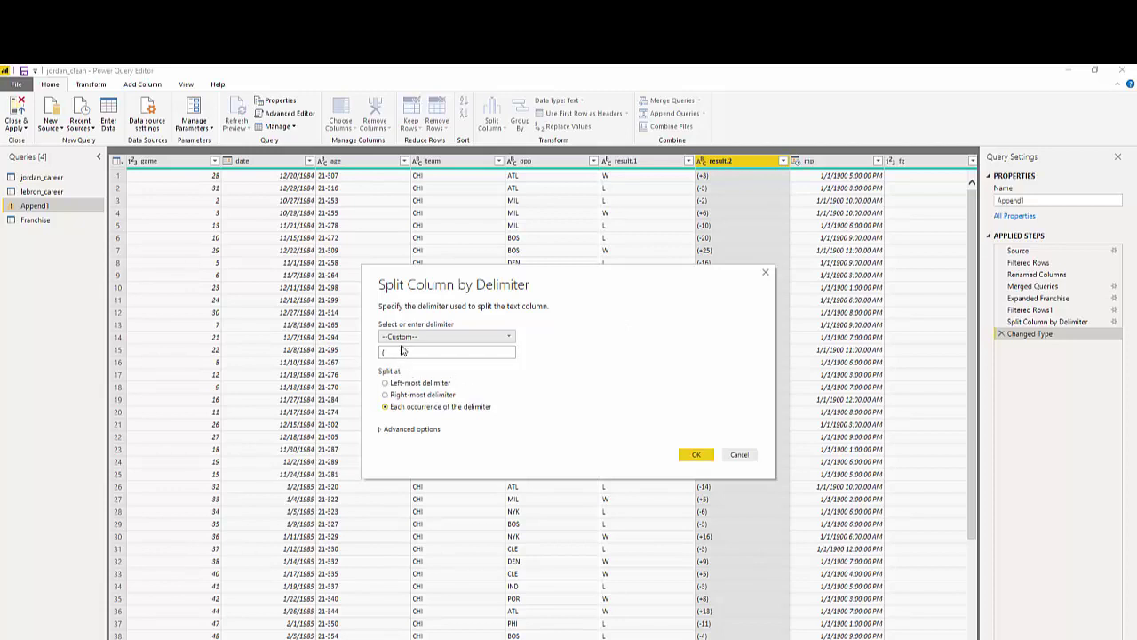
click(401, 348)
click(697, 455)
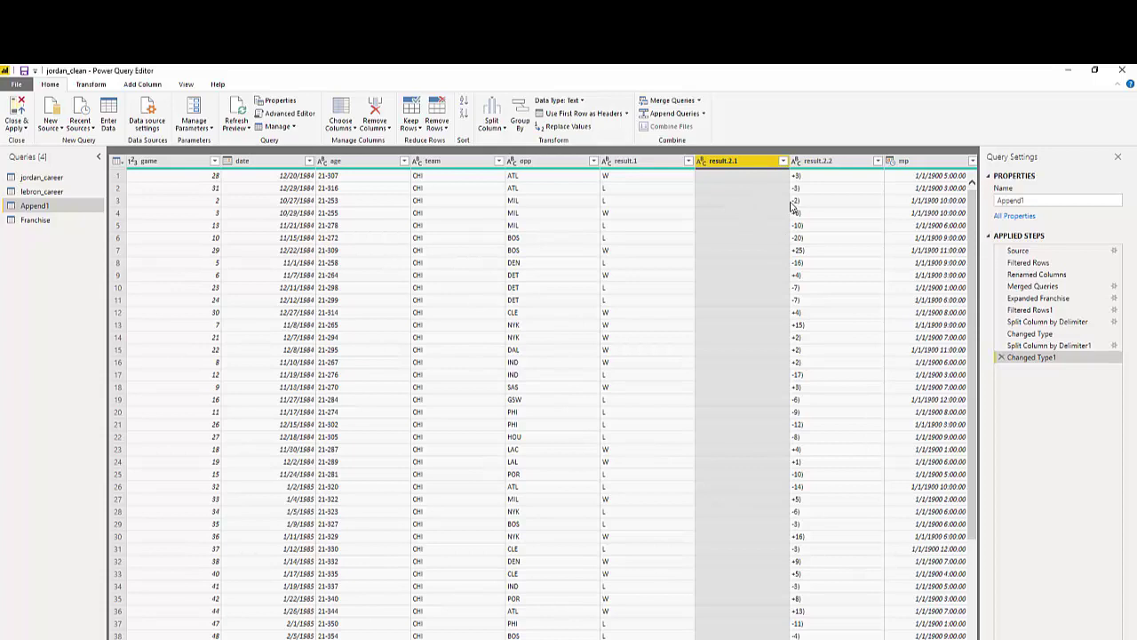
right_click(741, 168)
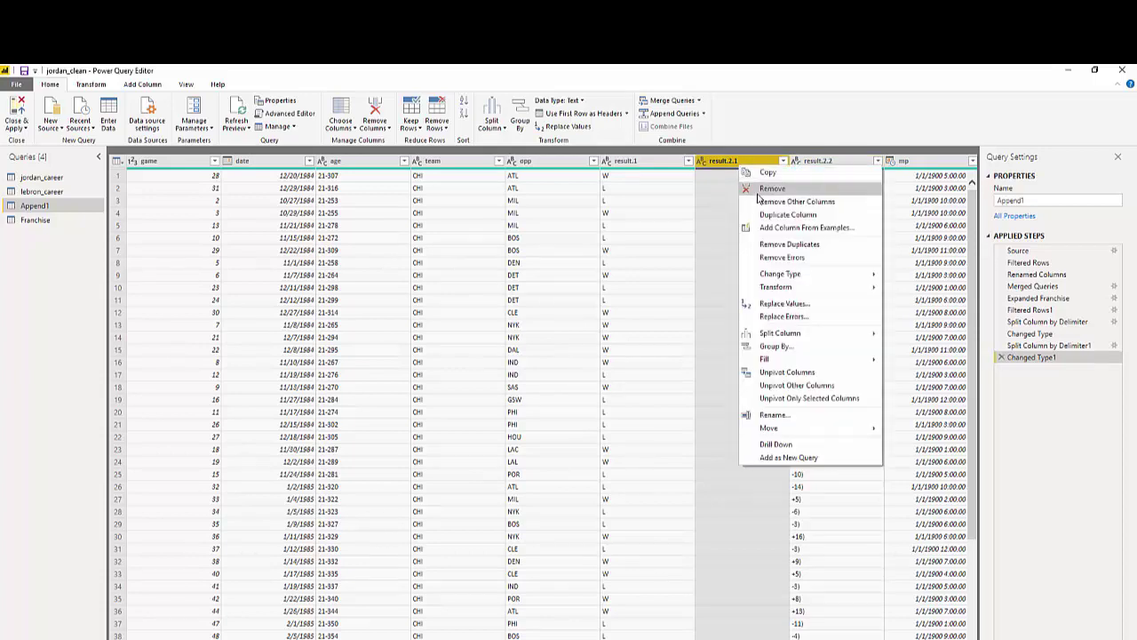
click(770, 188)
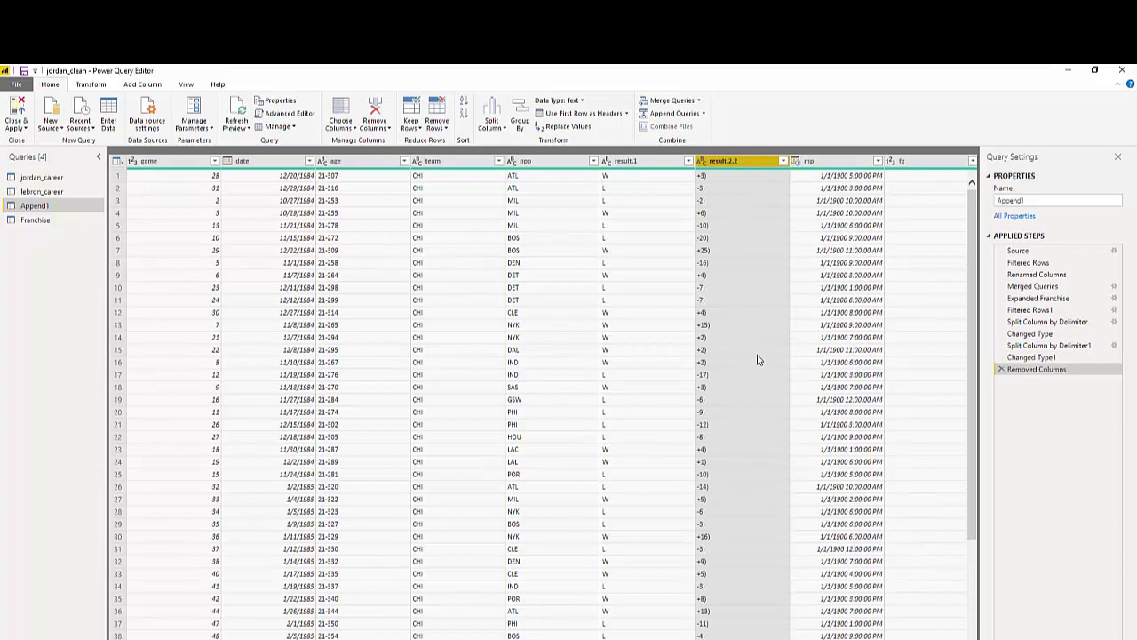
Step: Split result.2.2 at ')' and remove the leftover result.2.2.2 column
click(496, 123)
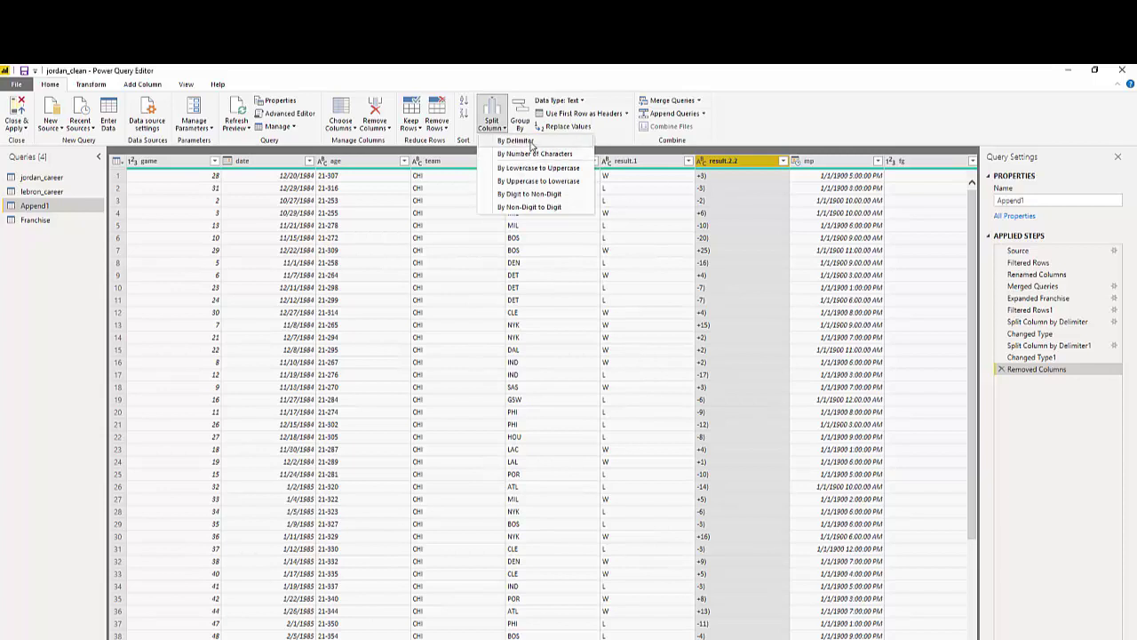
click(524, 141)
click(400, 353)
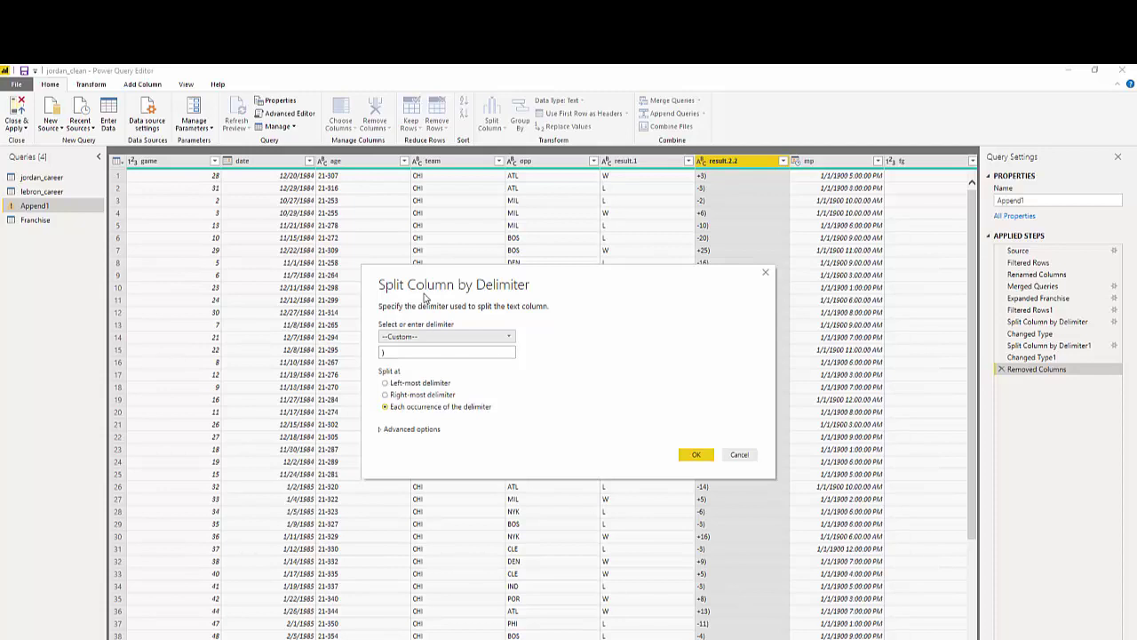
click(694, 455)
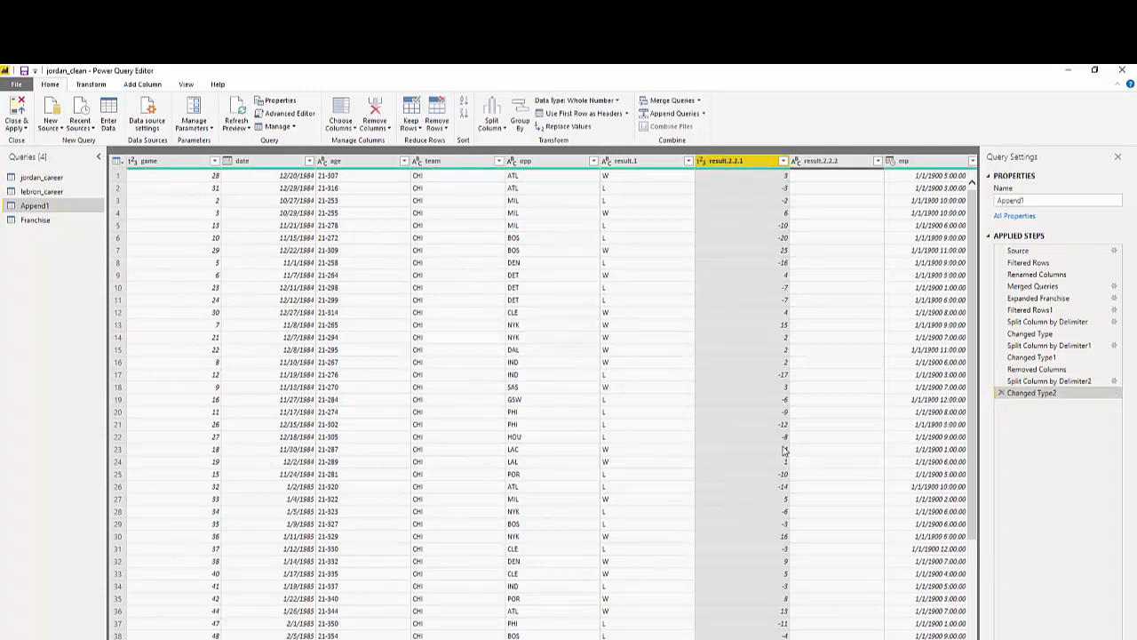
click(832, 162)
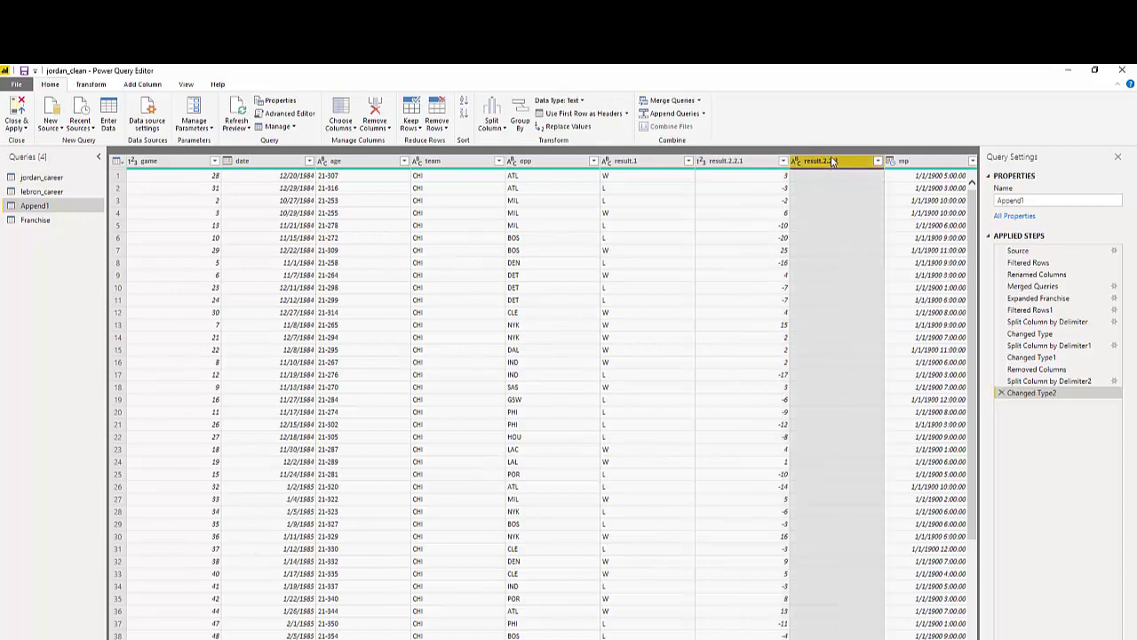
right_click(833, 162)
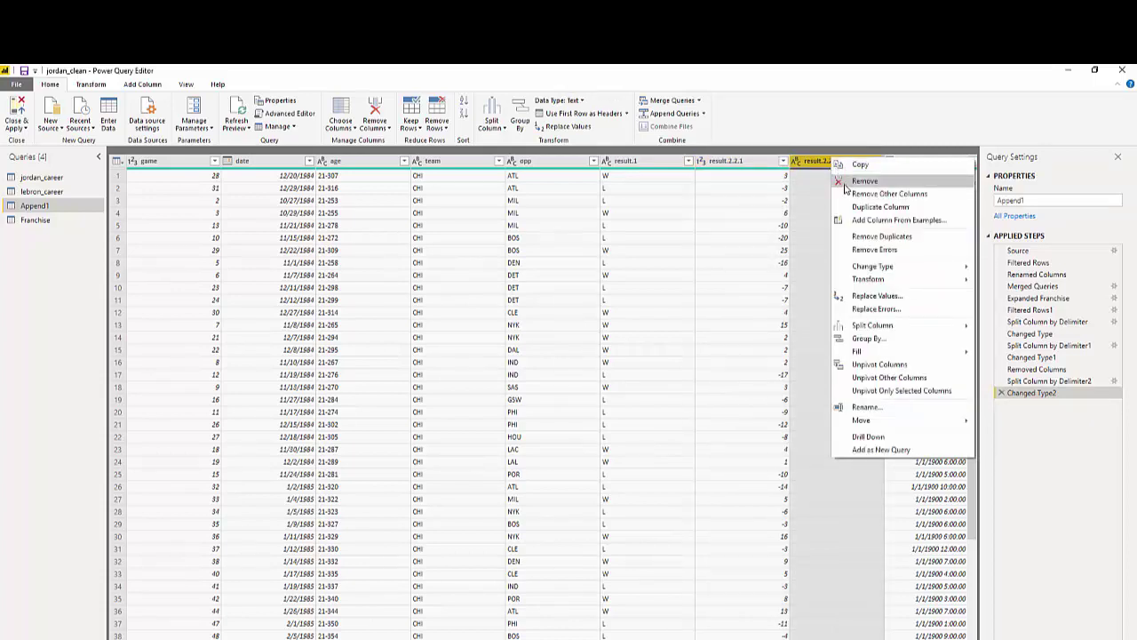
click(846, 183)
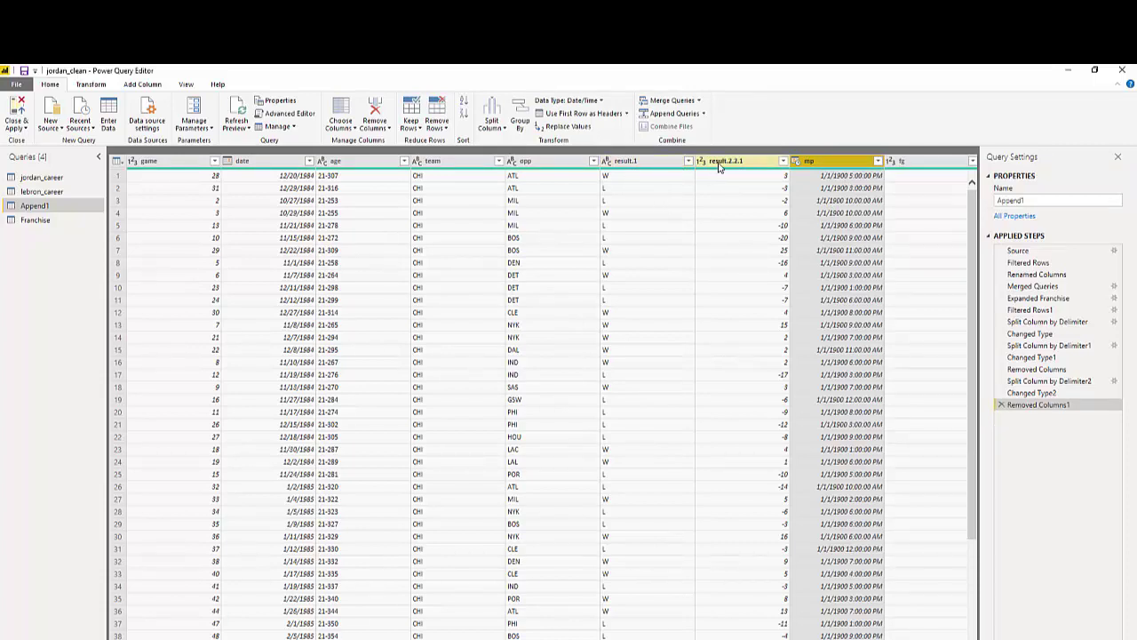
Step: Rename result.1 to 'win or loss' and result.2.2.1 to 'results', then check its values
double_click(645, 164)
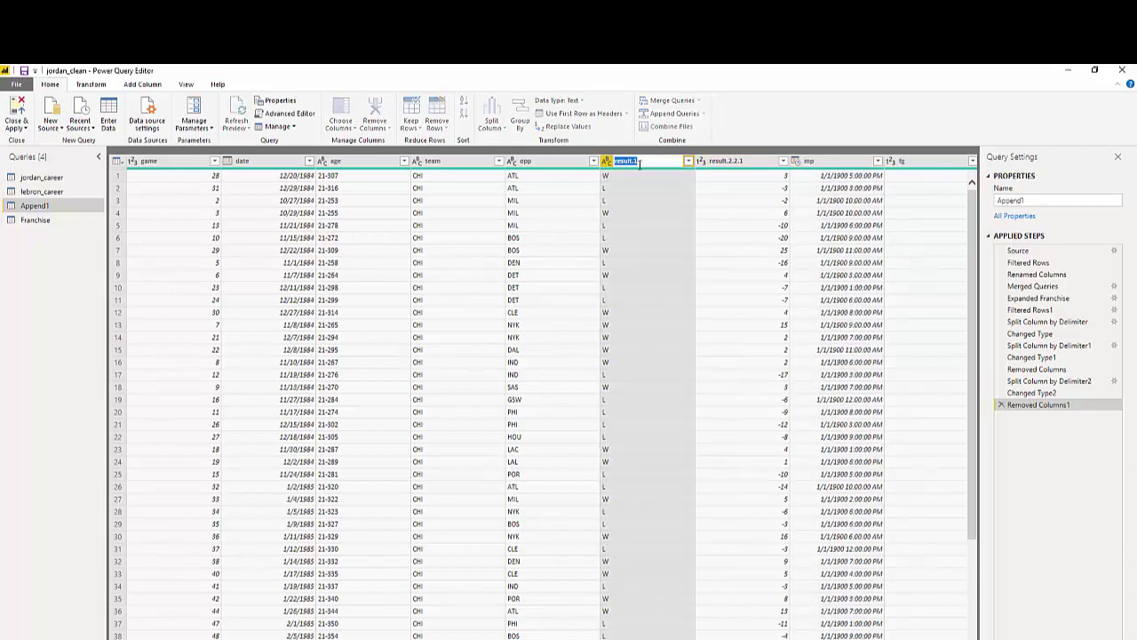
text(win or loss)
key(Return)
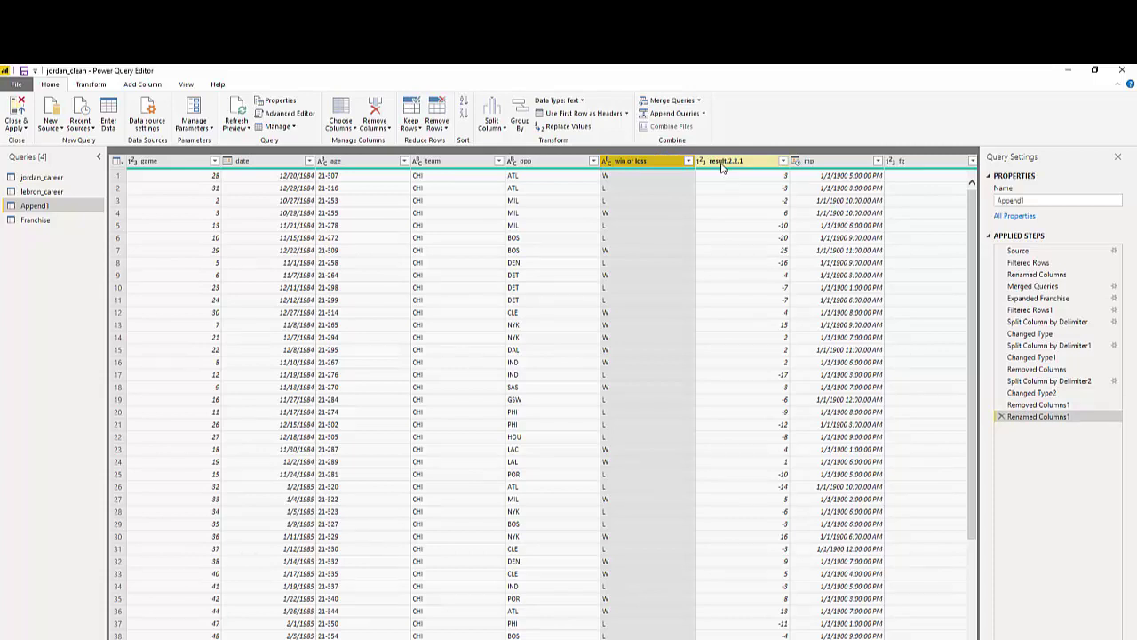
double_click(721, 164)
text(results)
key(Return)
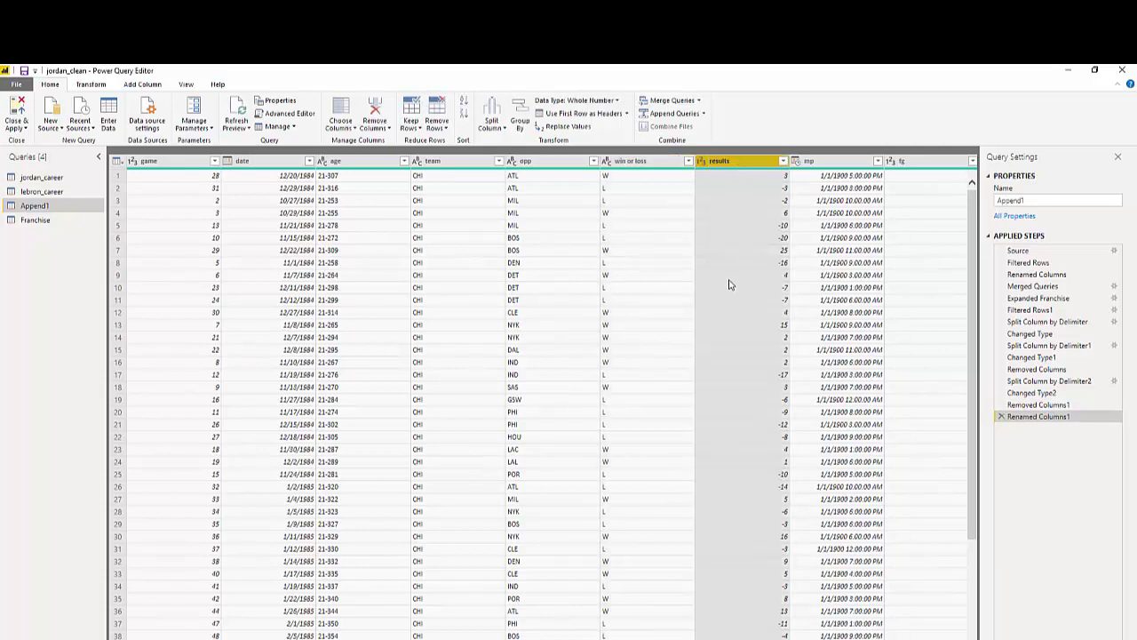
click(741, 201)
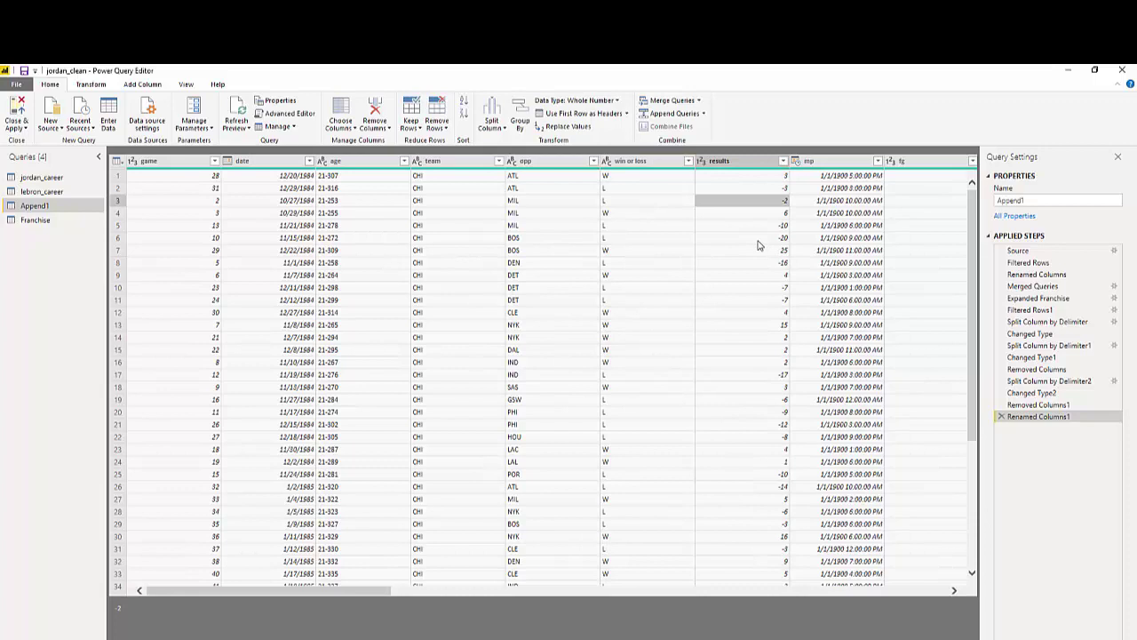
click(757, 161)
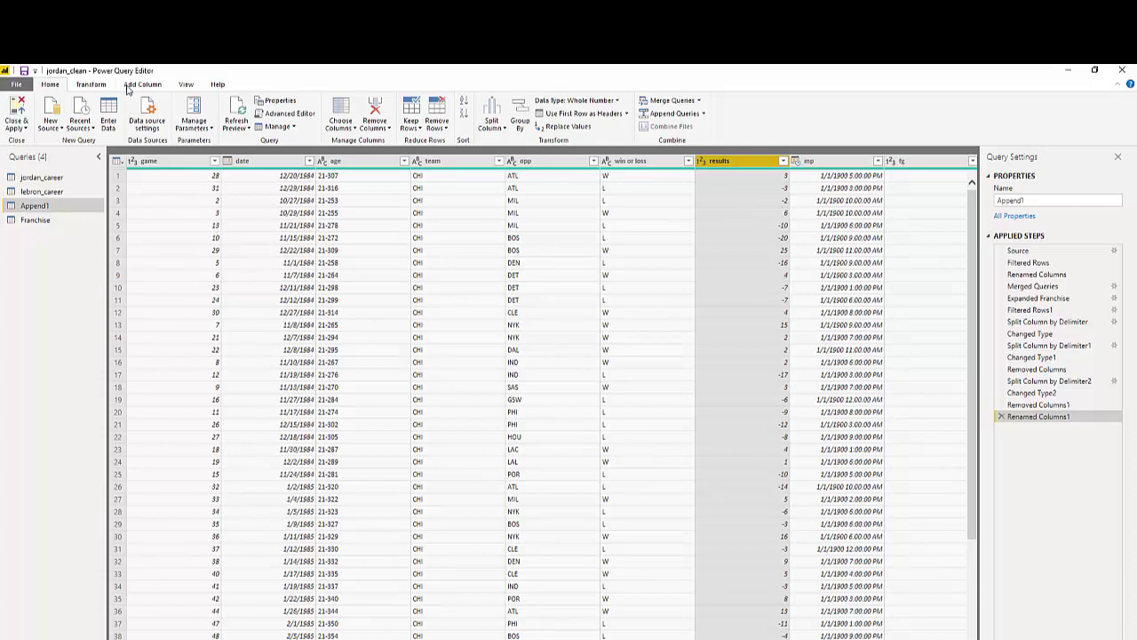
Step: Start a 'game type' conditional column: results greater than 15 gives Dominate
click(129, 86)
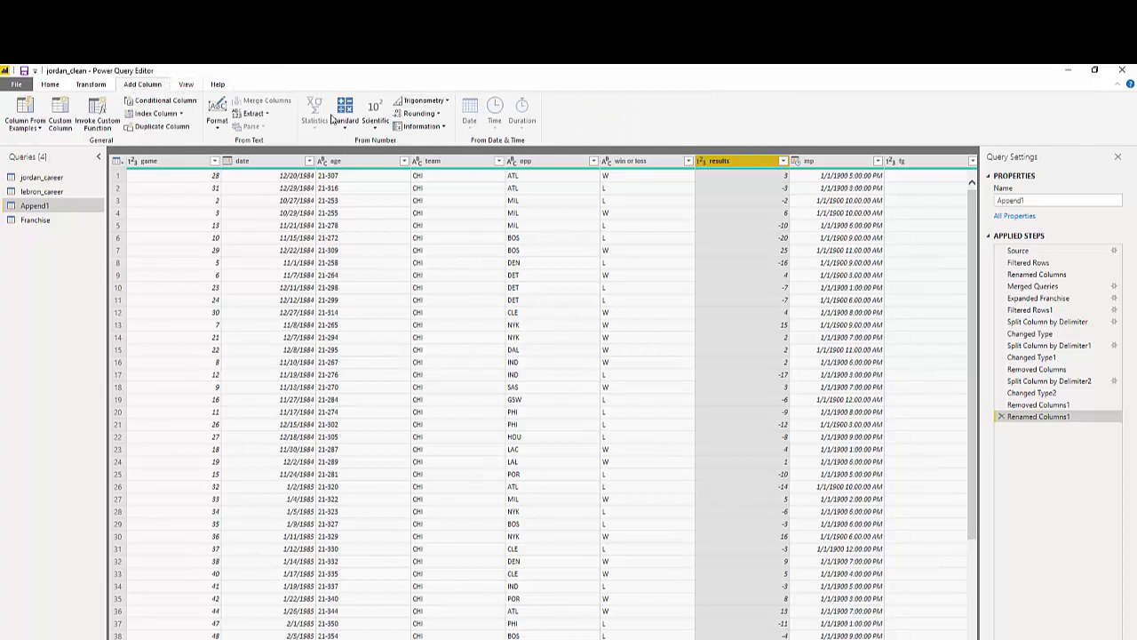
click(139, 107)
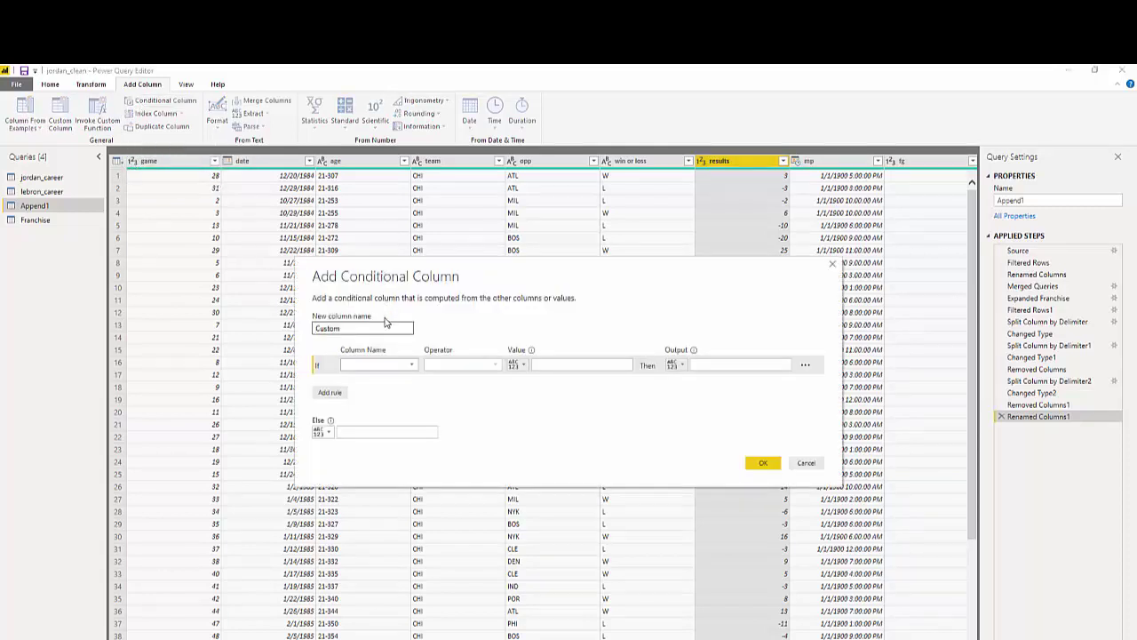
drag(375, 329, 313, 330)
text(s)
click(411, 368)
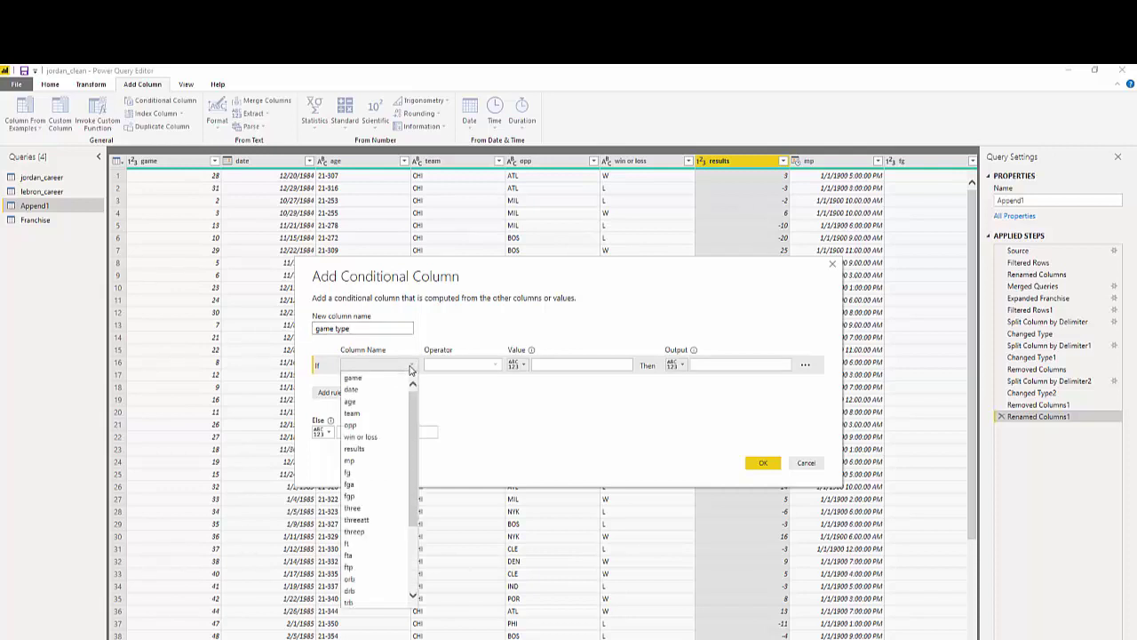
click(360, 410)
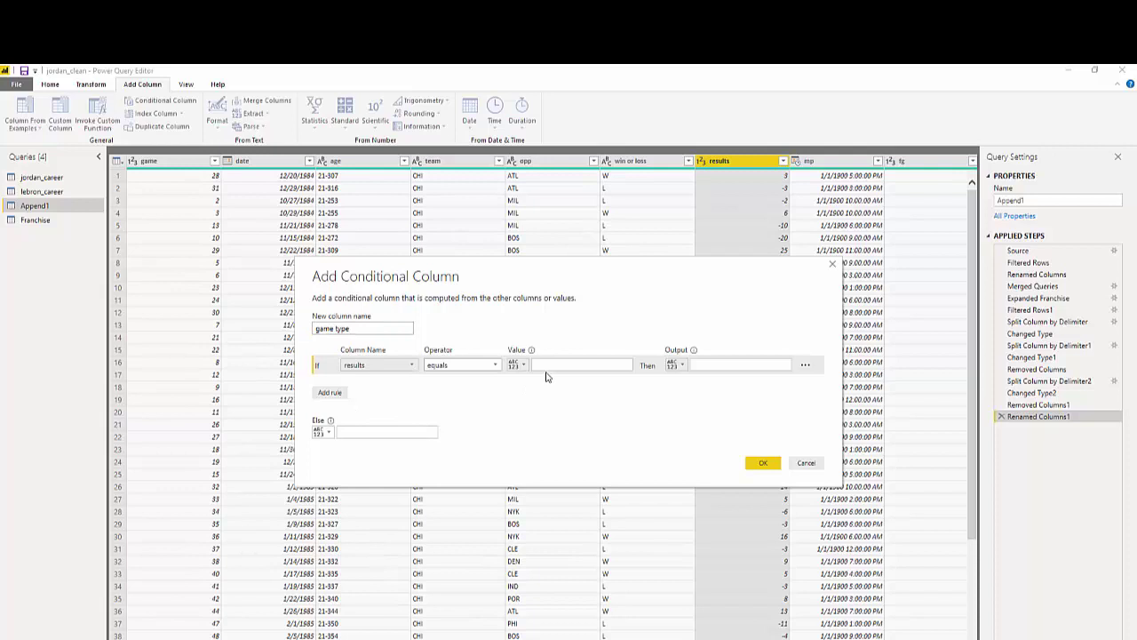
click(495, 367)
click(491, 401)
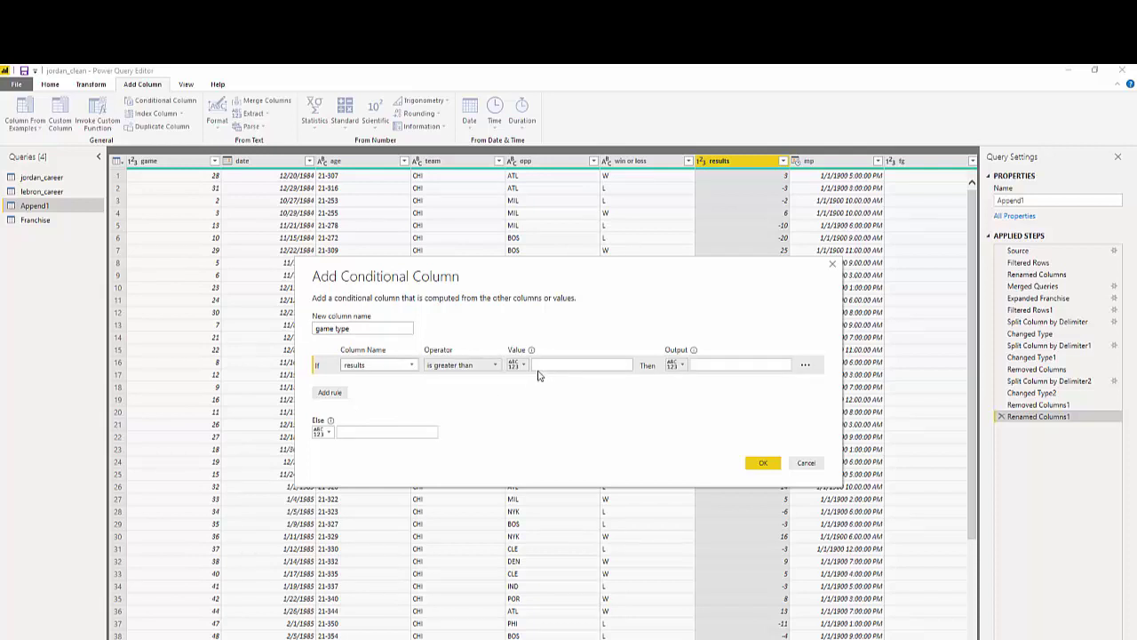
click(551, 364)
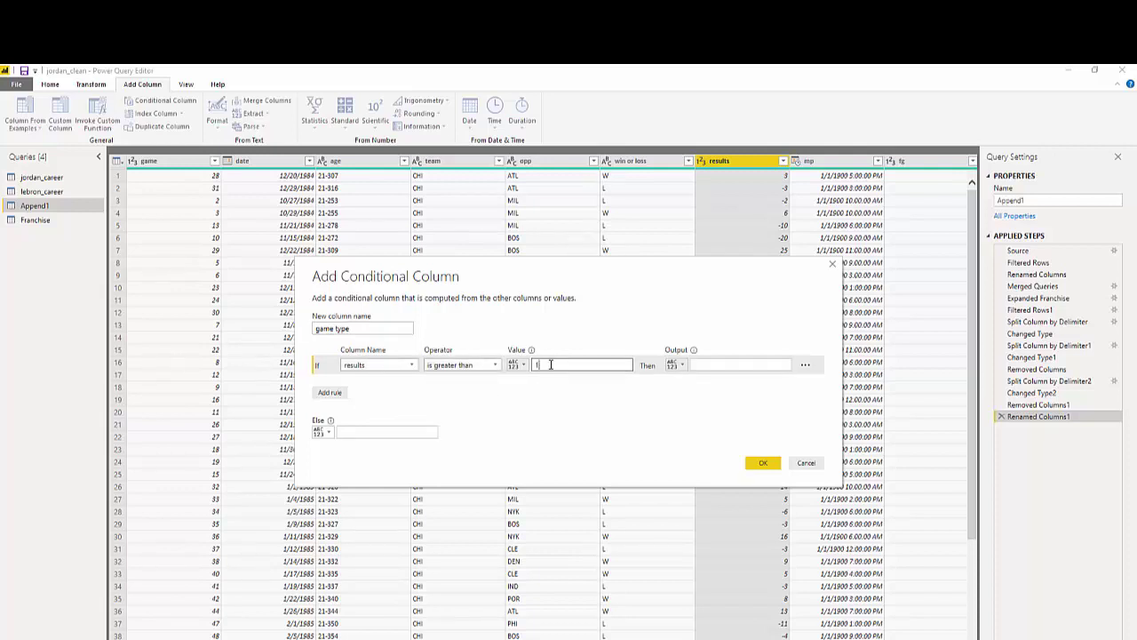
text(15)
click(711, 364)
text(Dominate)
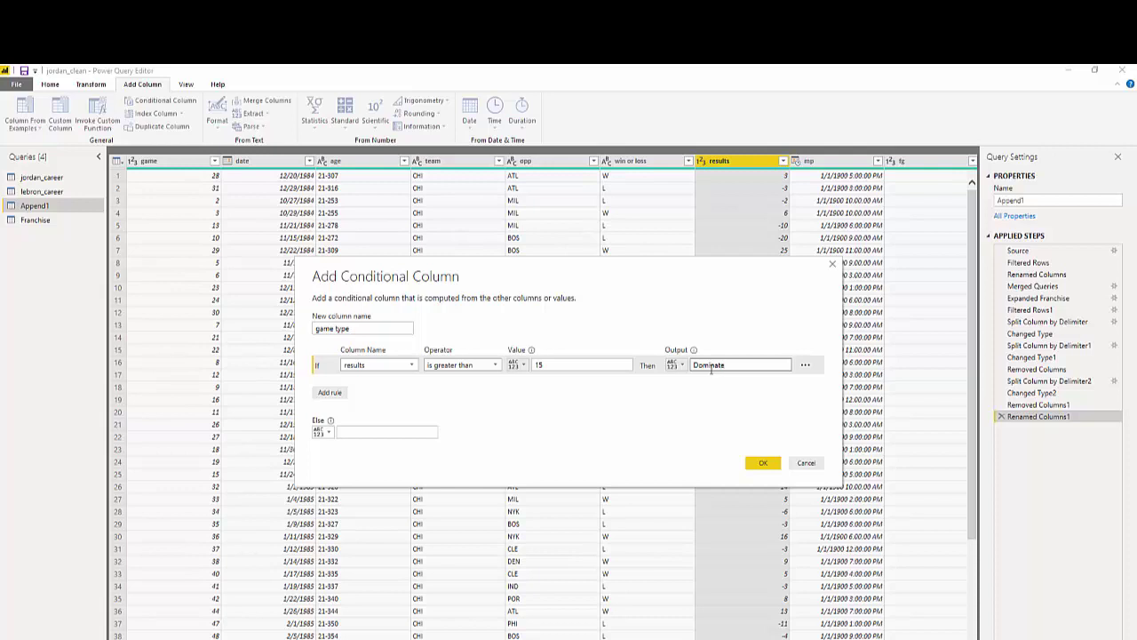
click(713, 424)
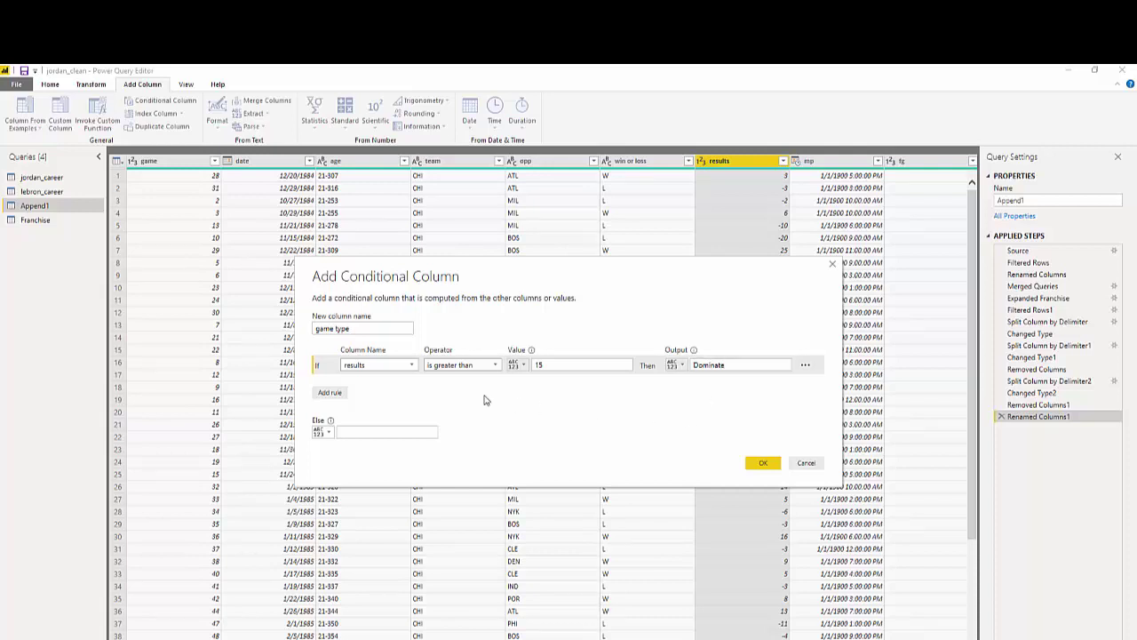
Step: Add Else If results less than -15 gives Complete Loss, otherwise Normal, and confirm
click(322, 396)
click(401, 384)
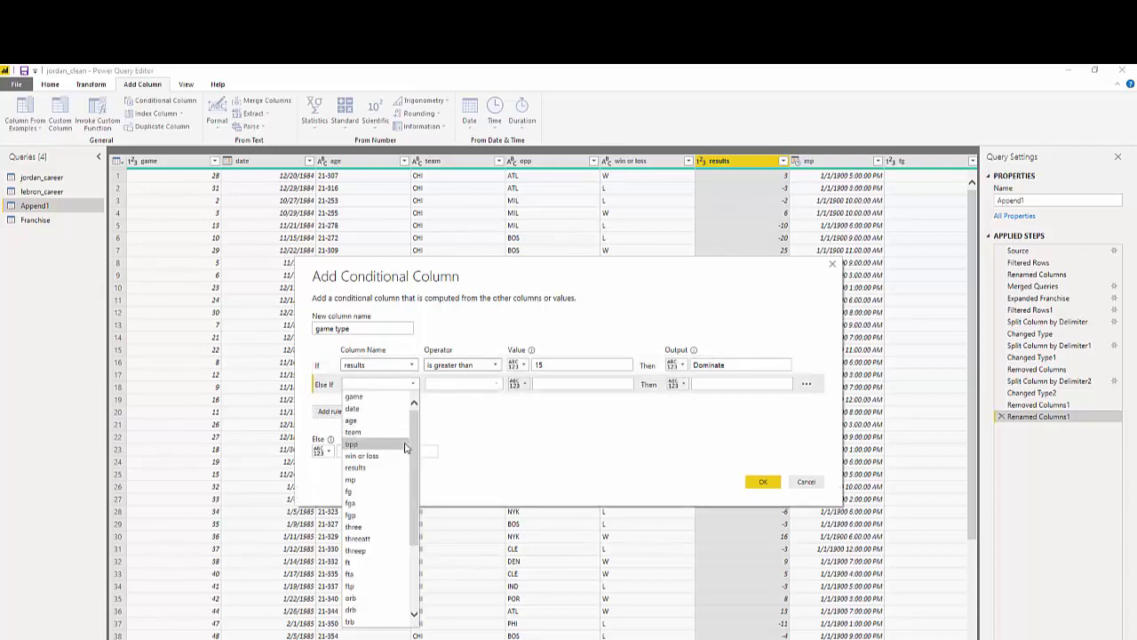
click(406, 467)
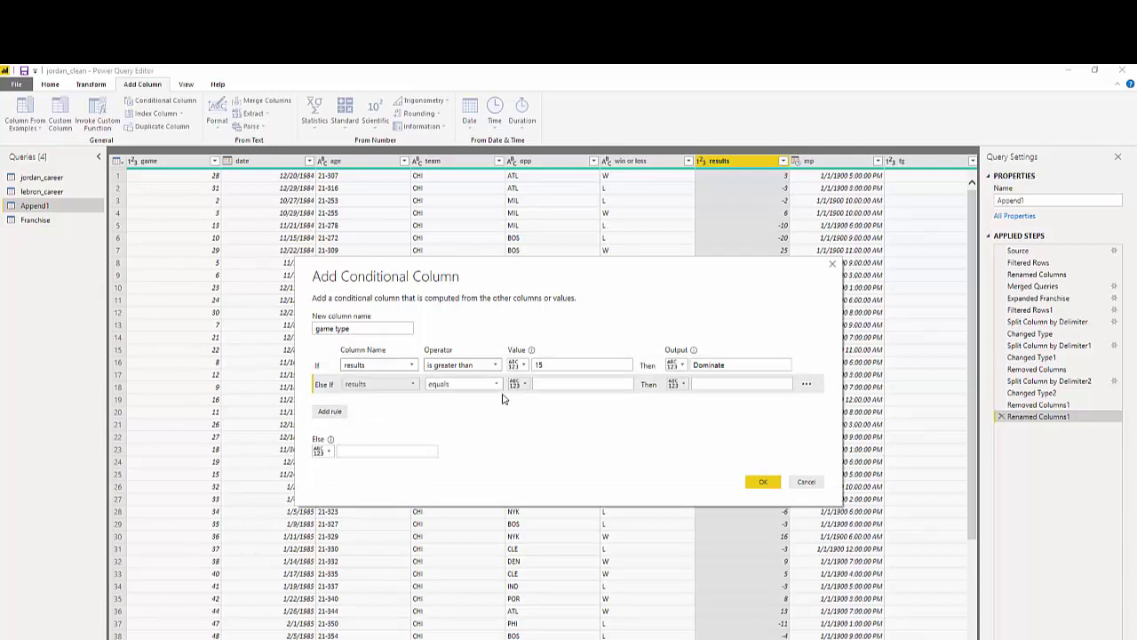
click(495, 384)
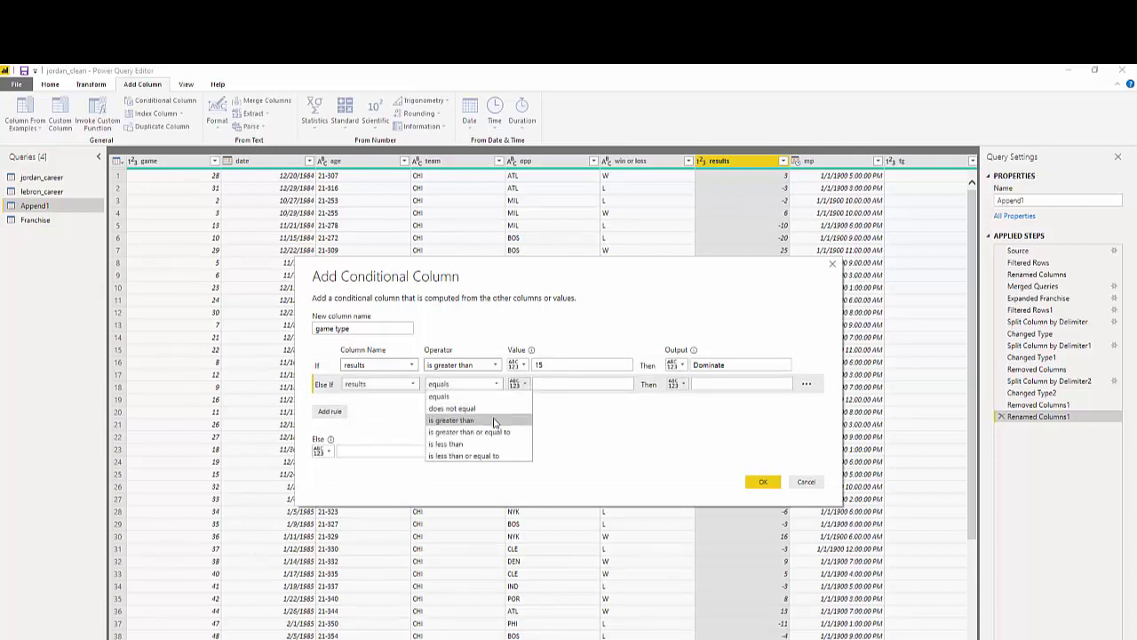
click(446, 443)
click(558, 382)
text(1)
key(BackSpace)
text(-)
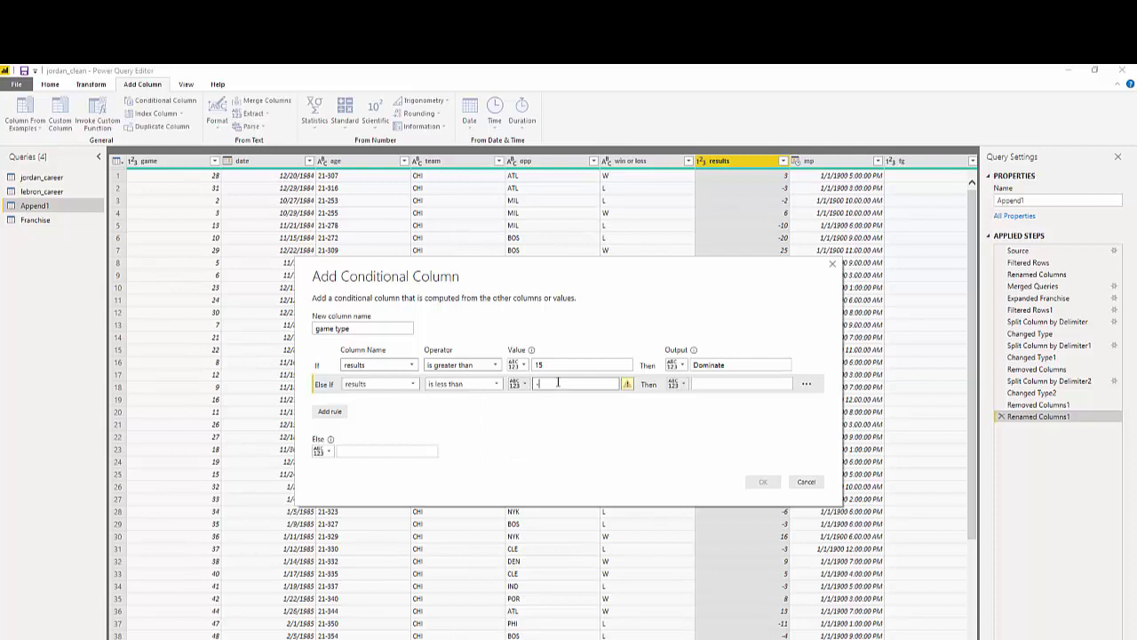
text(15)
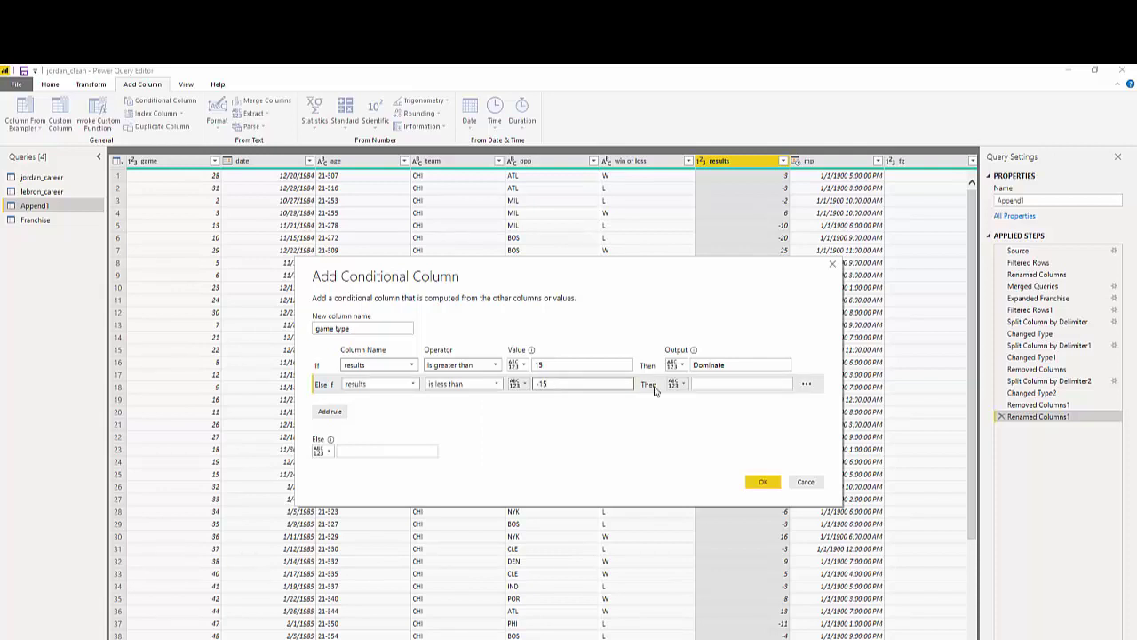
click(731, 384)
text(Complte)
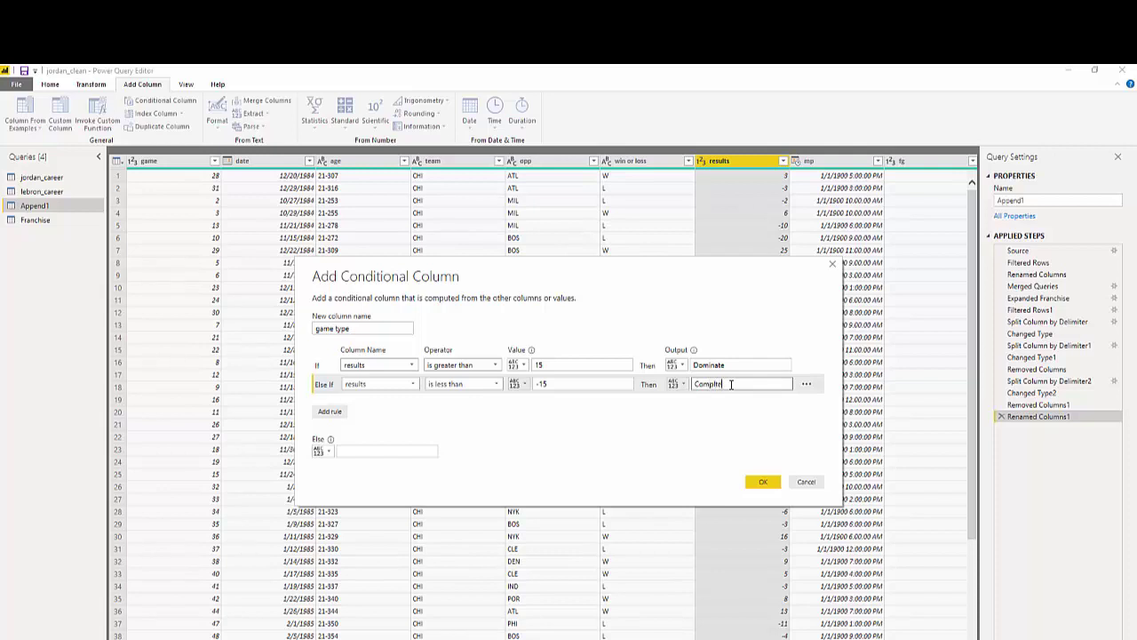
text(plete Loss)
click(415, 452)
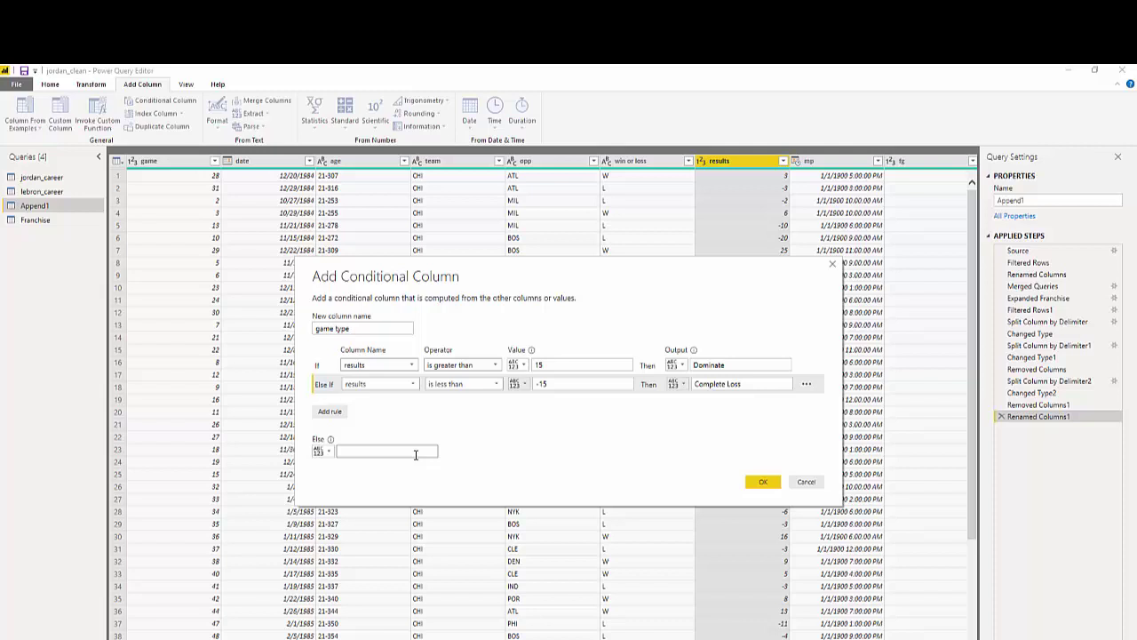
text(Normal)
click(756, 482)
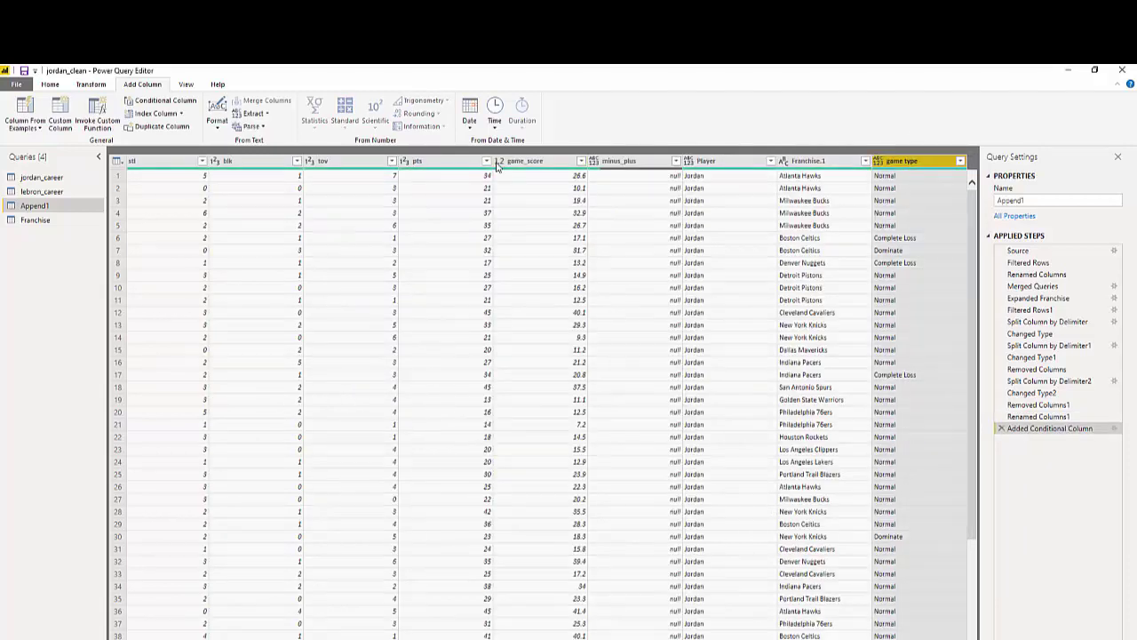
Step: Close & Apply the Power Query changes to load them into the report
click(49, 84)
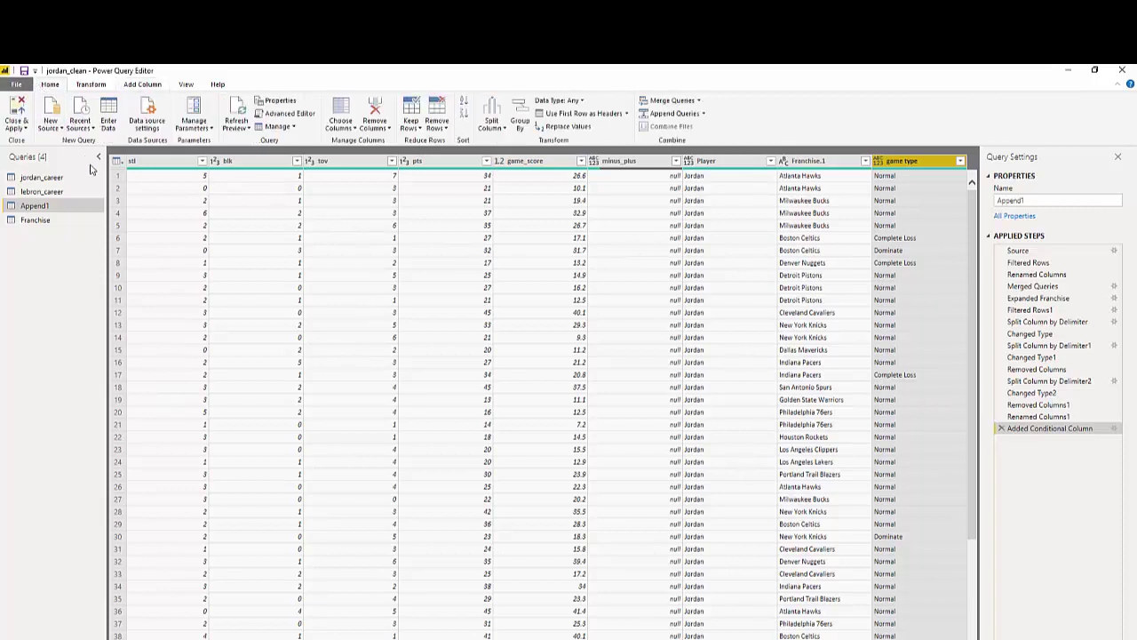
click(27, 128)
click(405, 296)
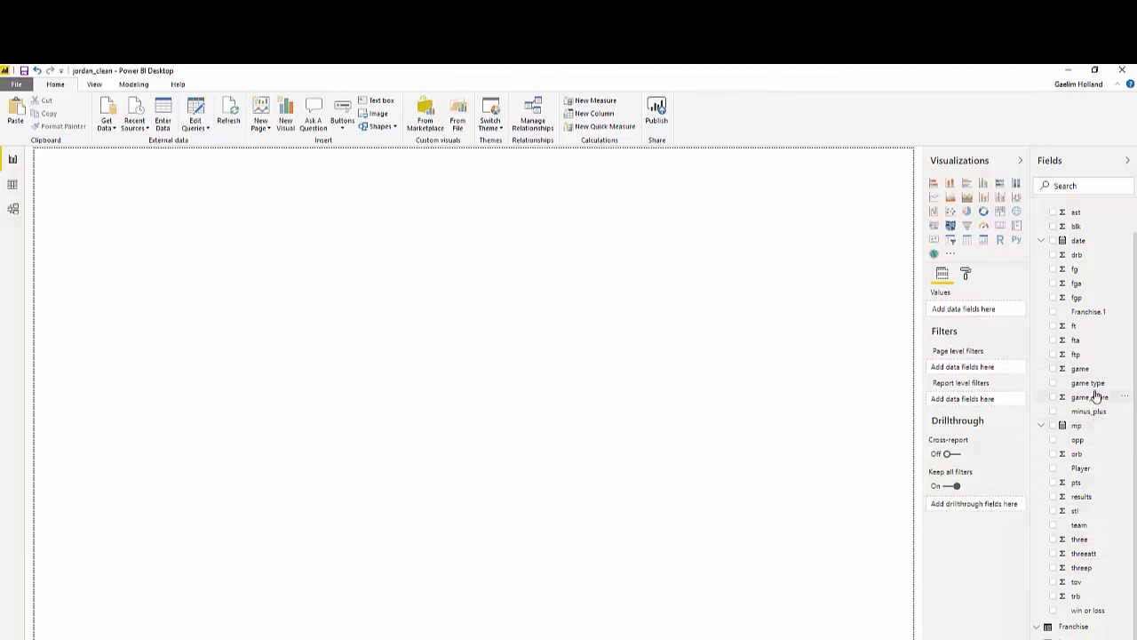
Step: Build a table of game type with a Count of game type, and shift it left
drag(1078, 388, 434, 342)
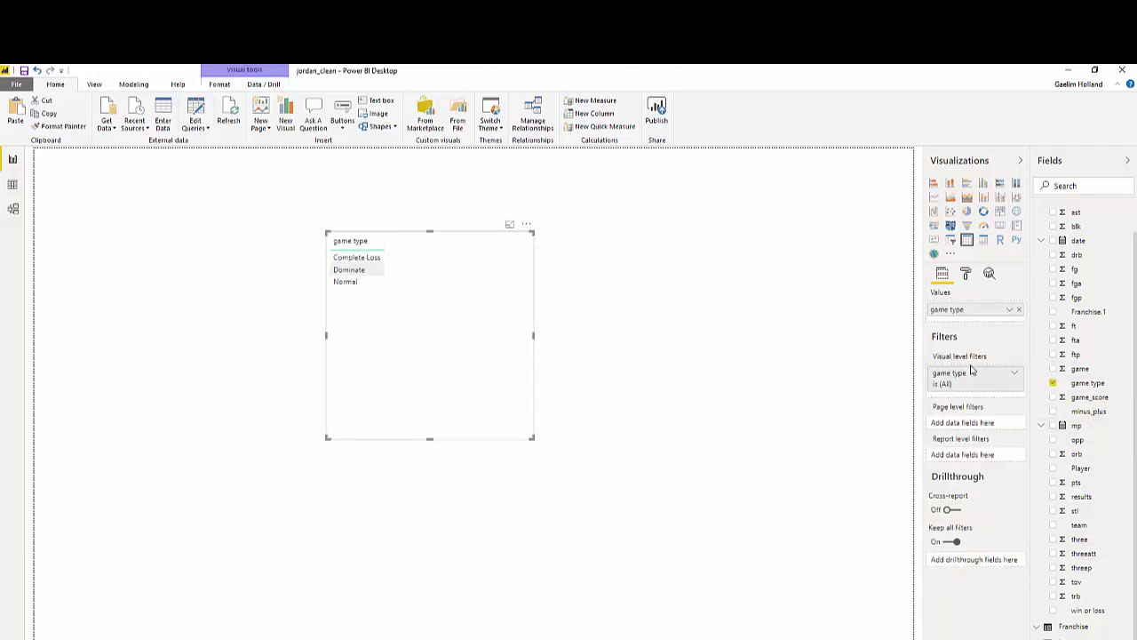
drag(1078, 385, 986, 324)
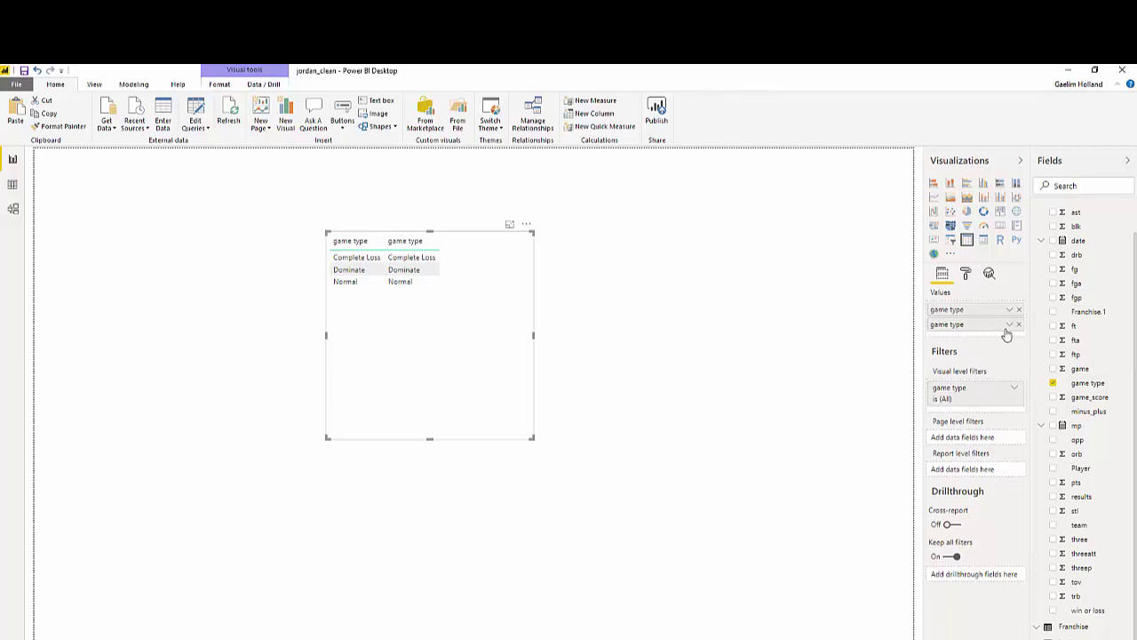
click(1010, 325)
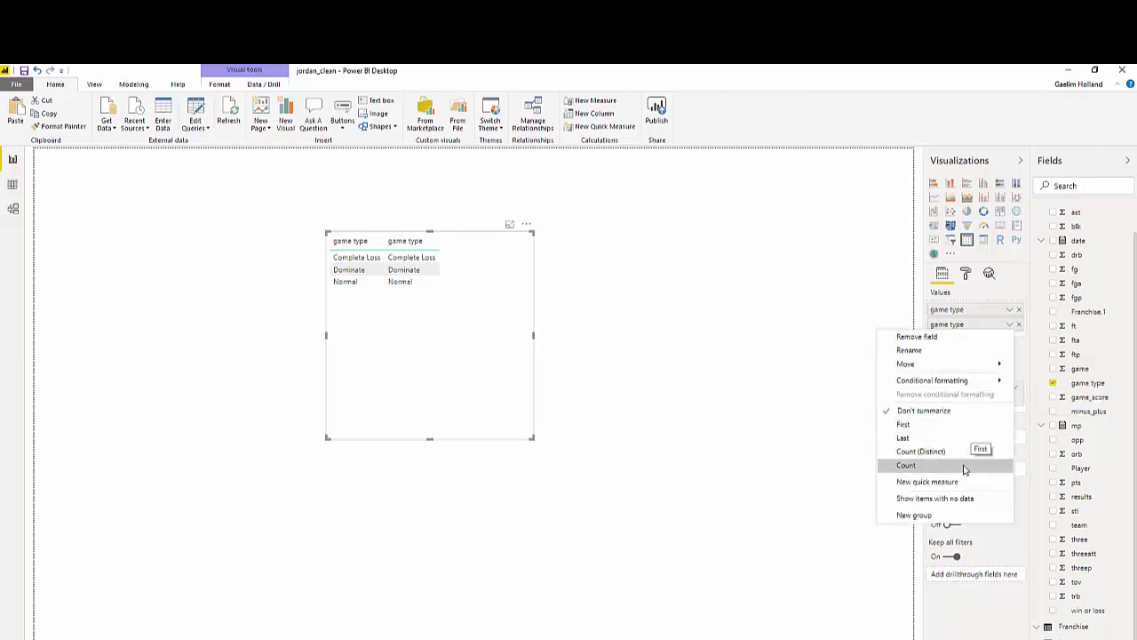
click(964, 466)
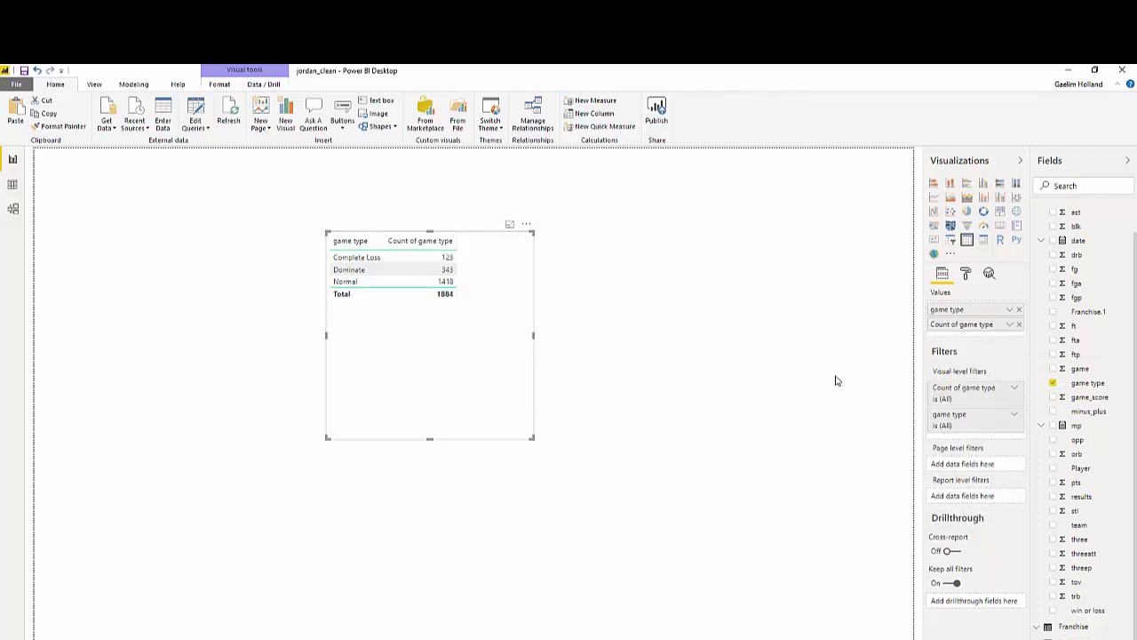
drag(492, 391, 411, 386)
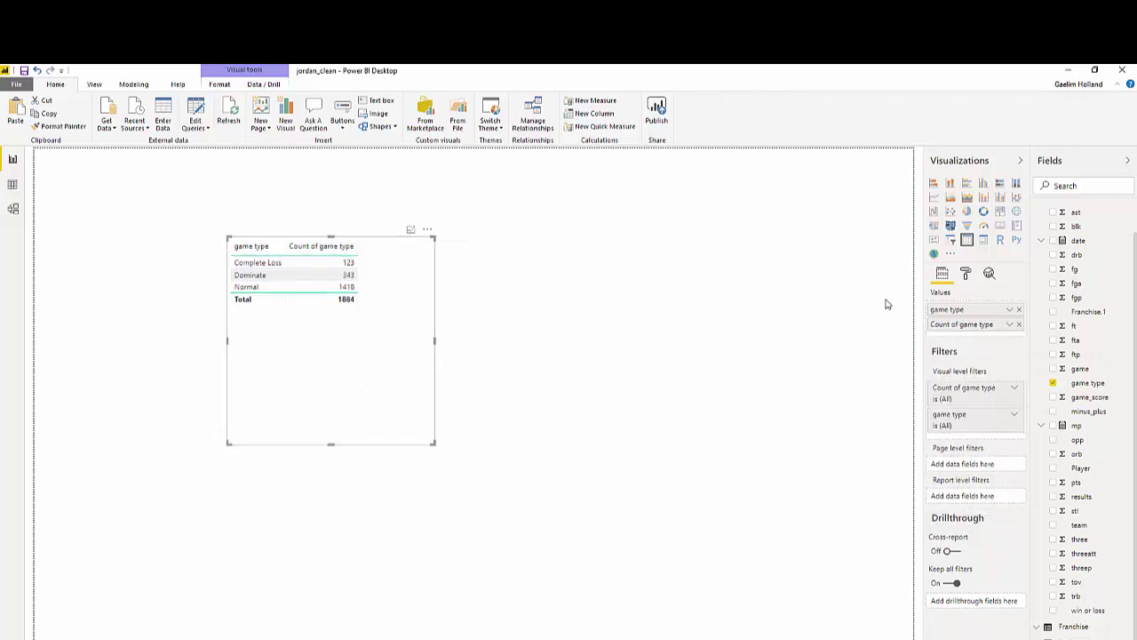
Step: Convert the game type table into a pie chart and resize it
click(966, 212)
drag(420, 318, 470, 330)
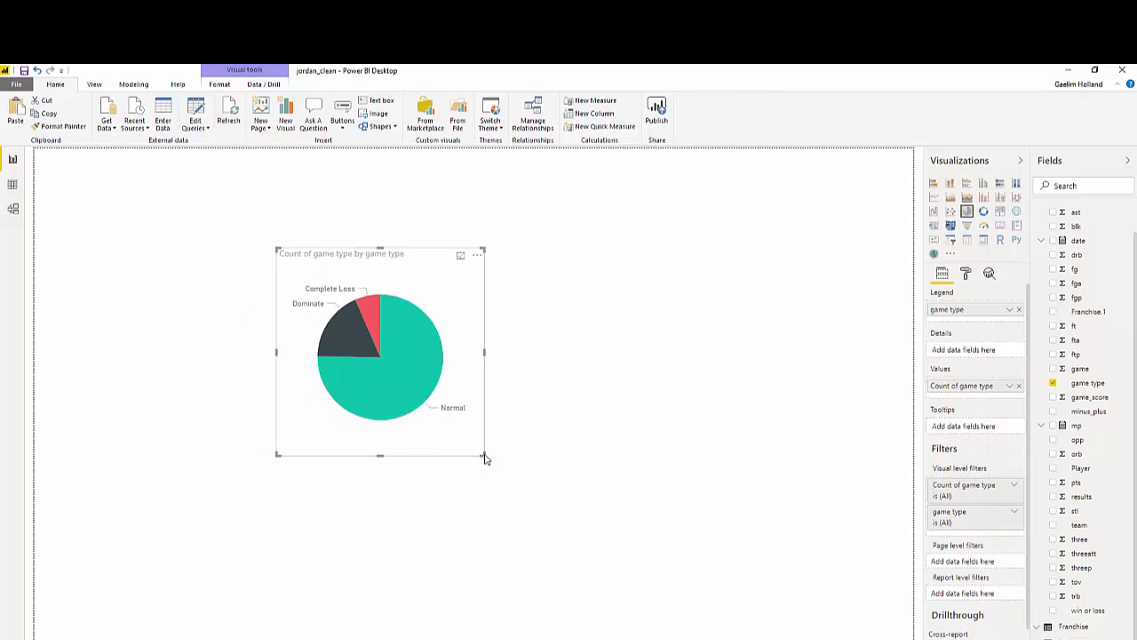
drag(485, 456, 501, 428)
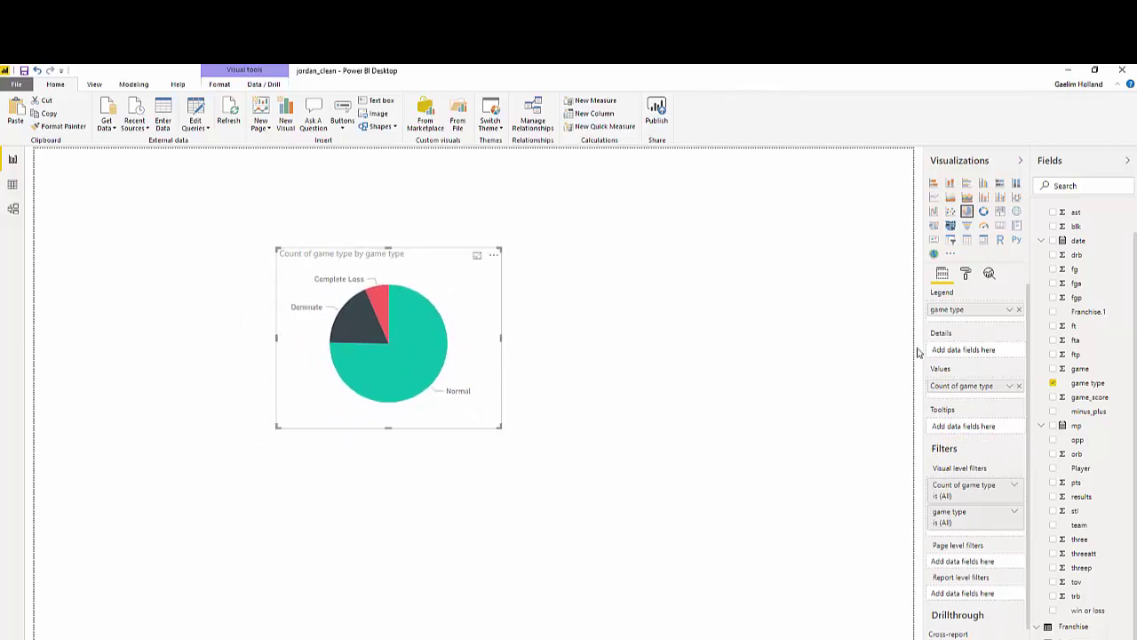
Step: Set the pie's detail label style to Category, percent of total and enlarge it slightly
click(966, 275)
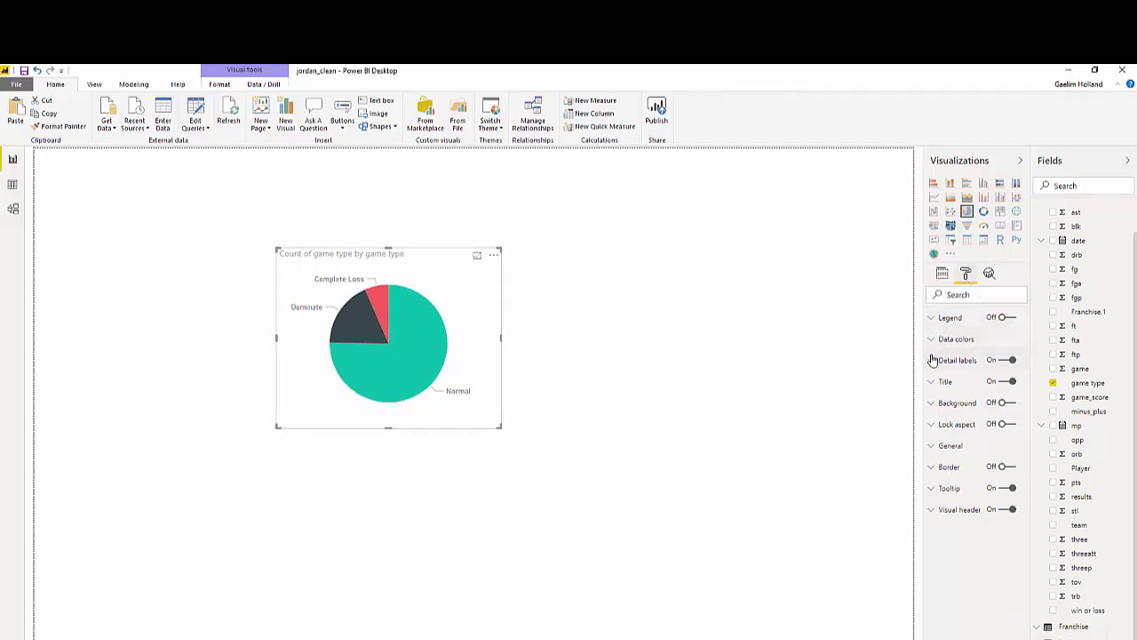
click(933, 362)
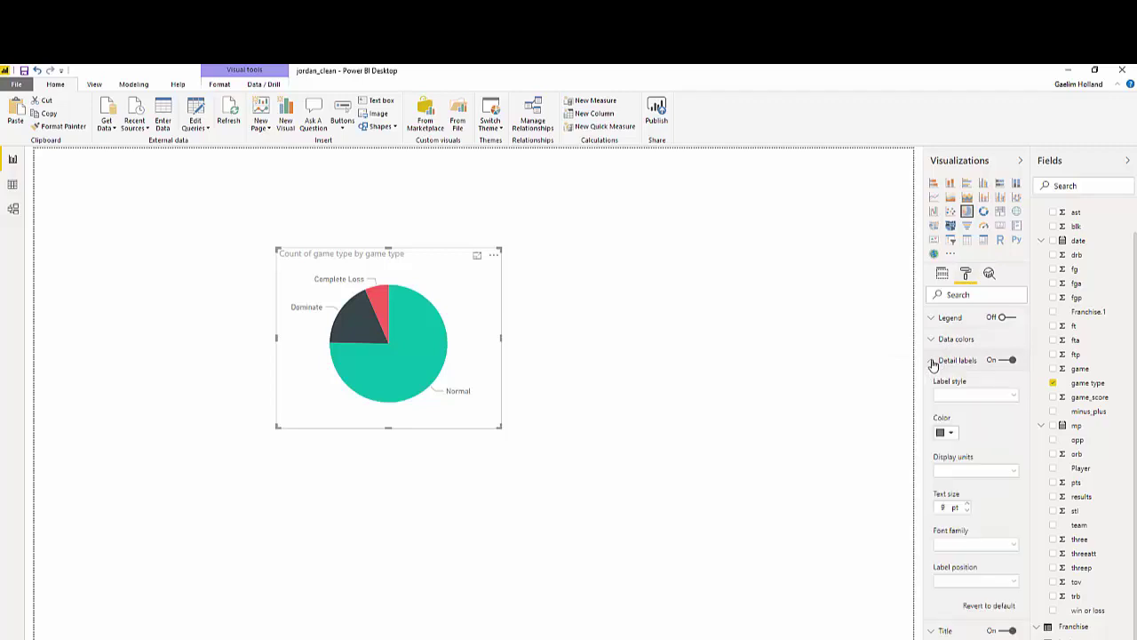
click(991, 397)
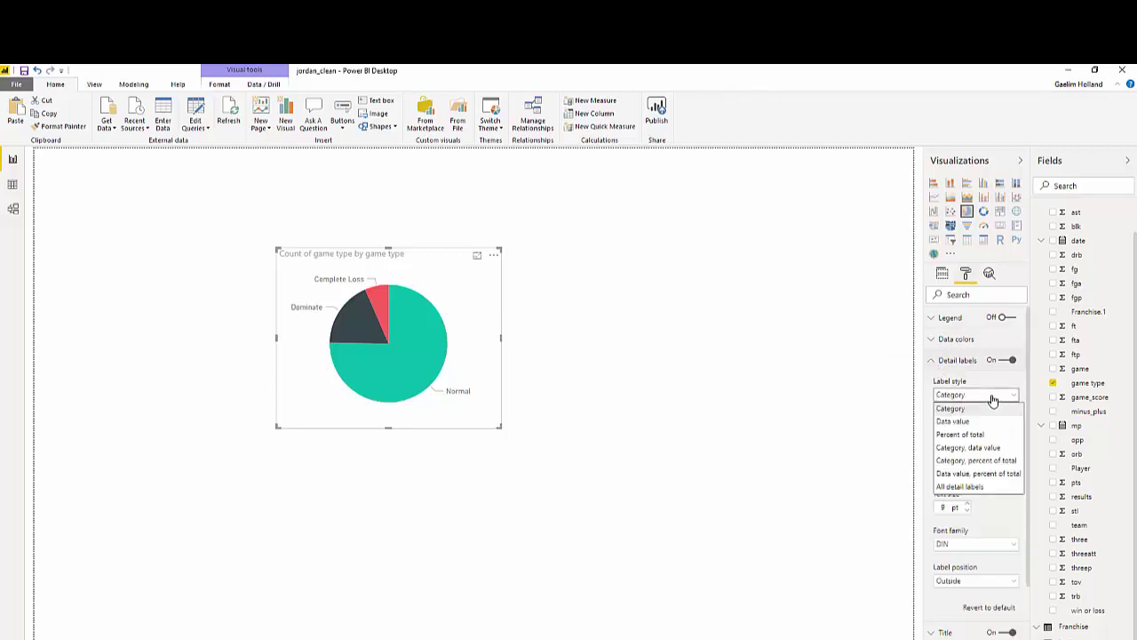
click(994, 461)
drag(501, 427, 523, 450)
drag(495, 379, 493, 390)
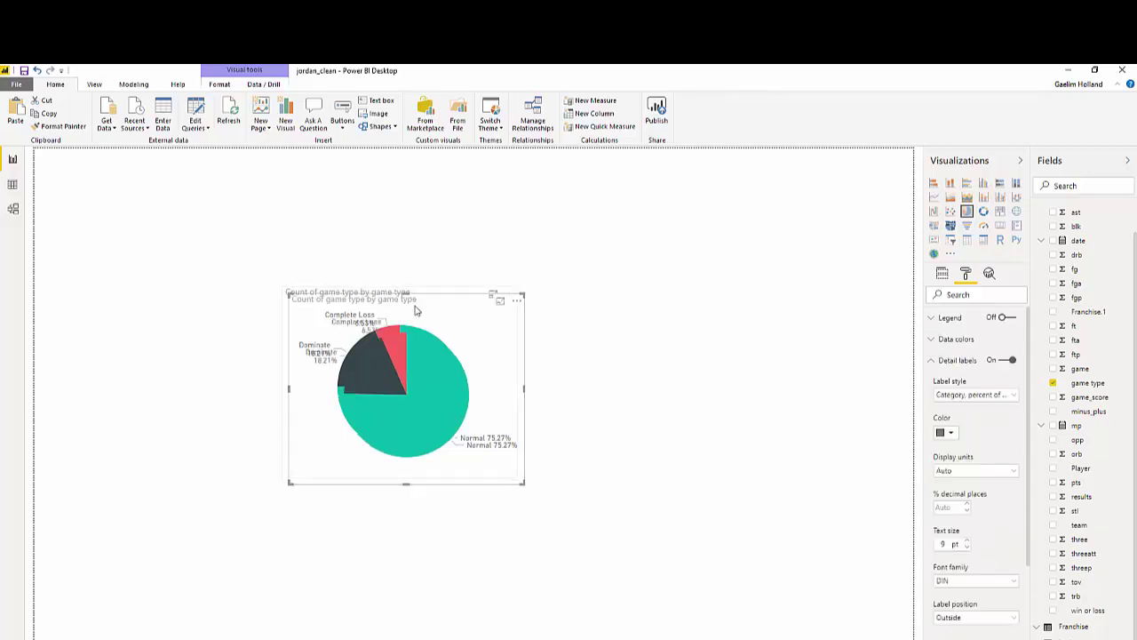
Step: Place the copied pie right of the original and filter the left chart to Jordan
drag(467, 320, 662, 316)
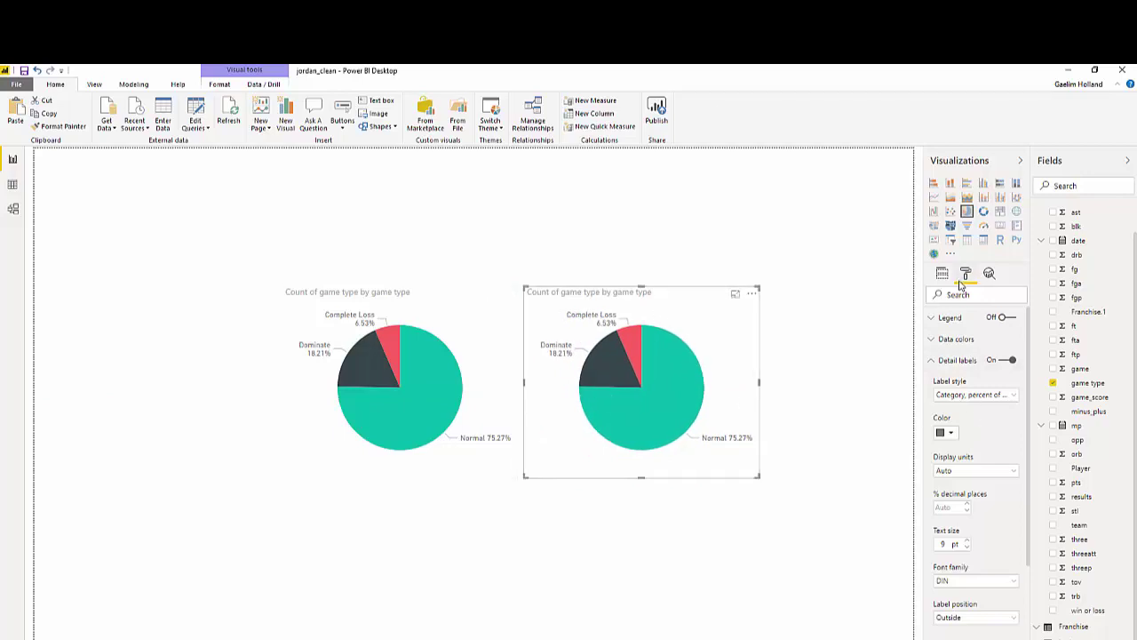
click(800, 320)
click(569, 358)
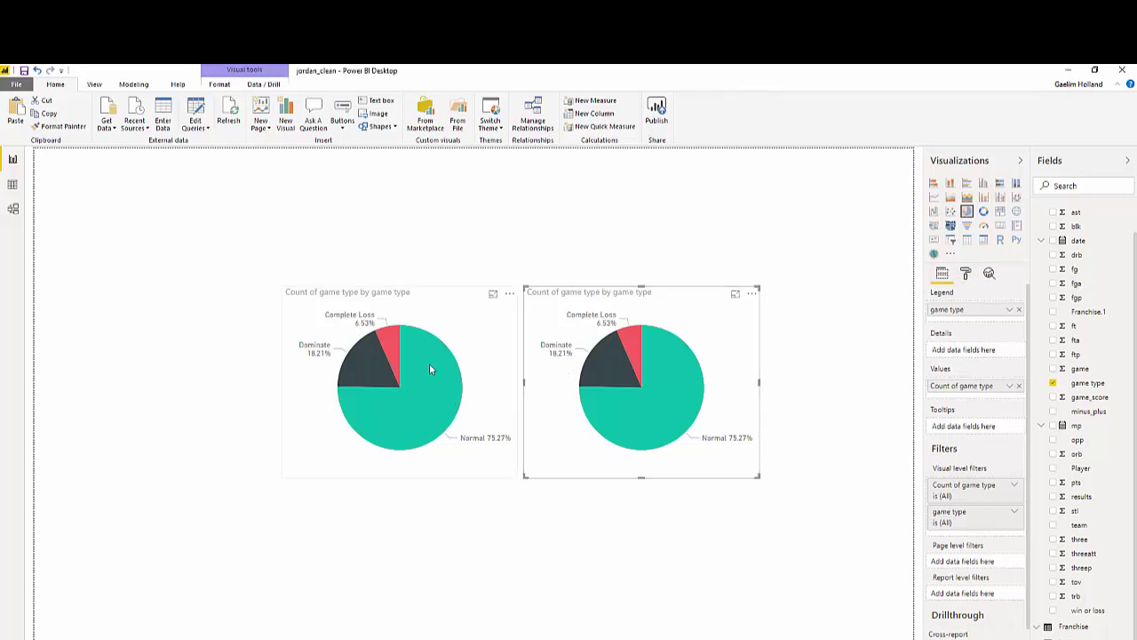
click(466, 311)
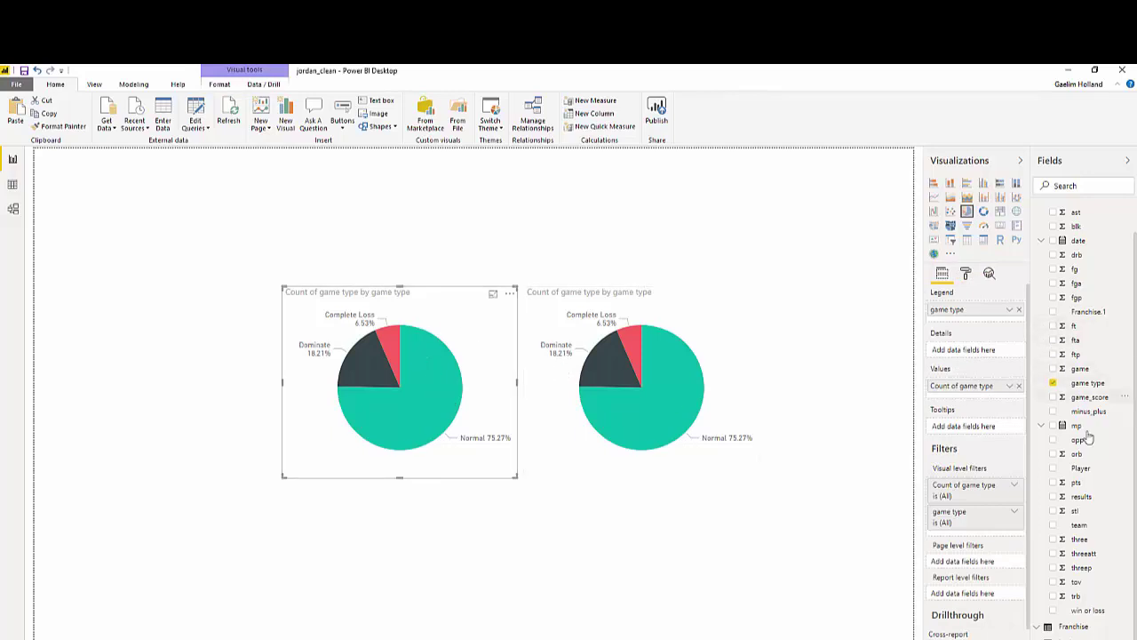
drag(1080, 468, 972, 533)
scroll(972, 540, down, 1)
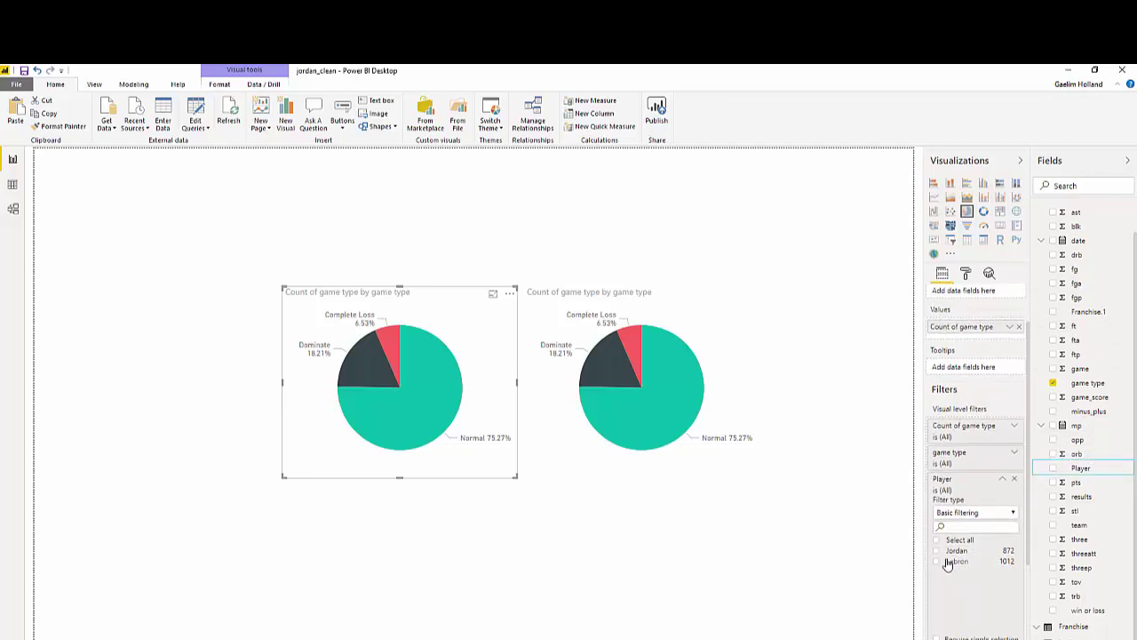
click(937, 552)
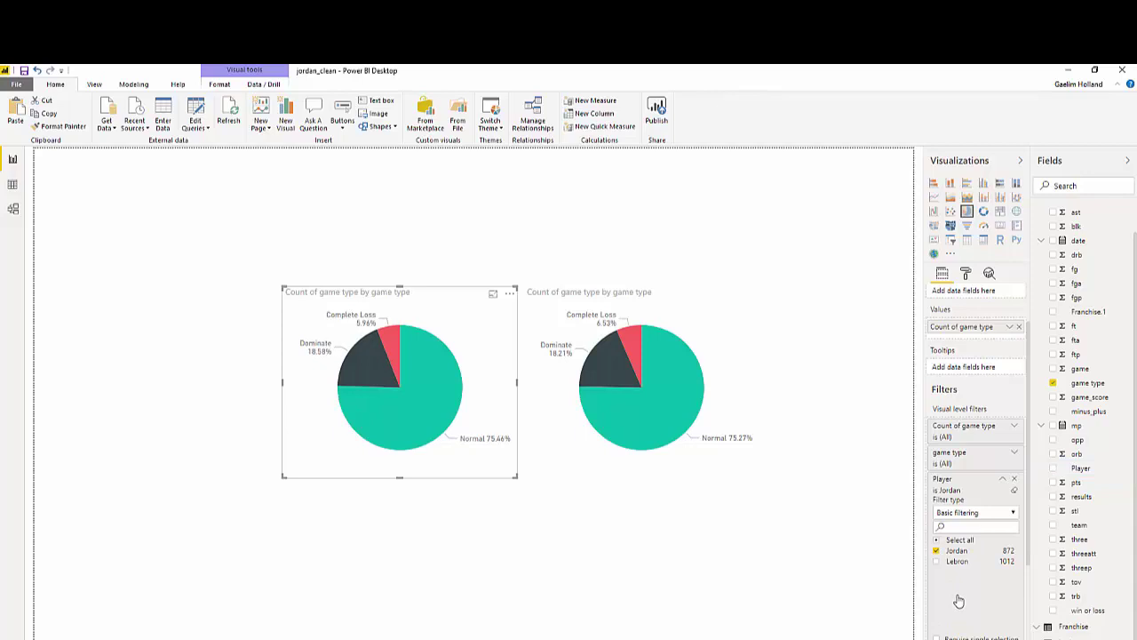
Step: Add a Player visual-level filter to the right pie chart limited to Lebron
click(724, 436)
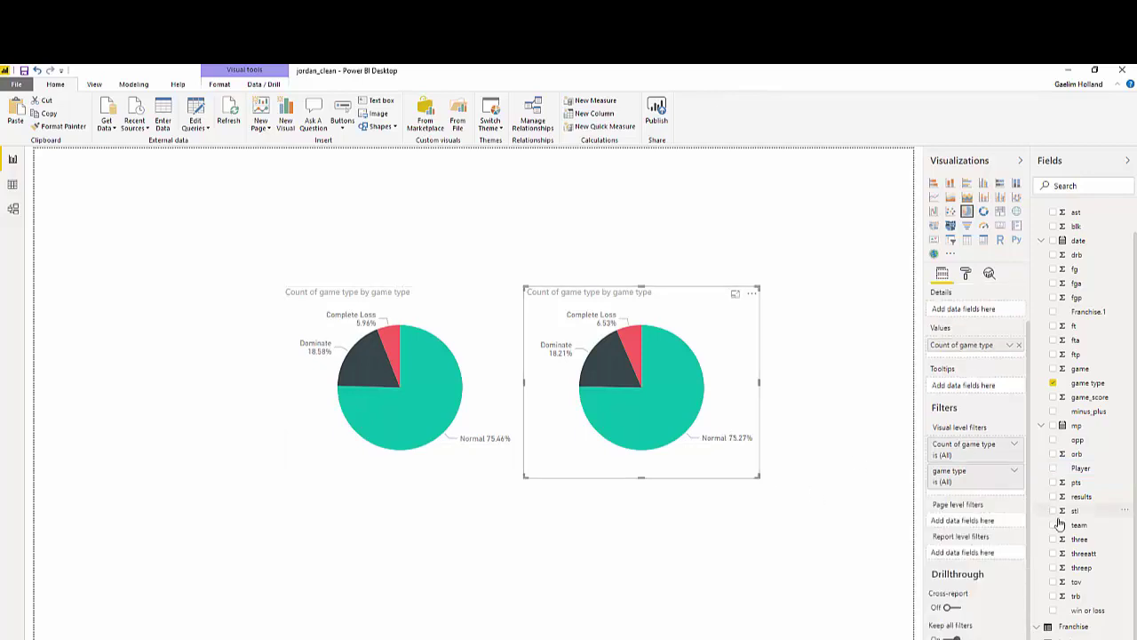
drag(1079, 468, 993, 494)
drag(991, 500, 972, 500)
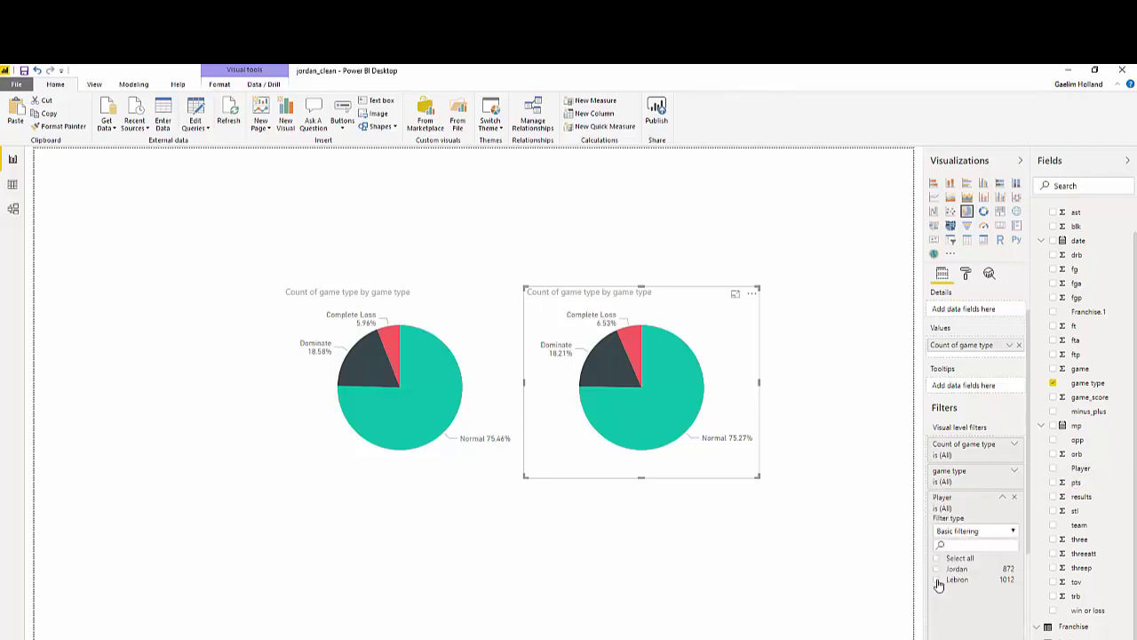
click(937, 580)
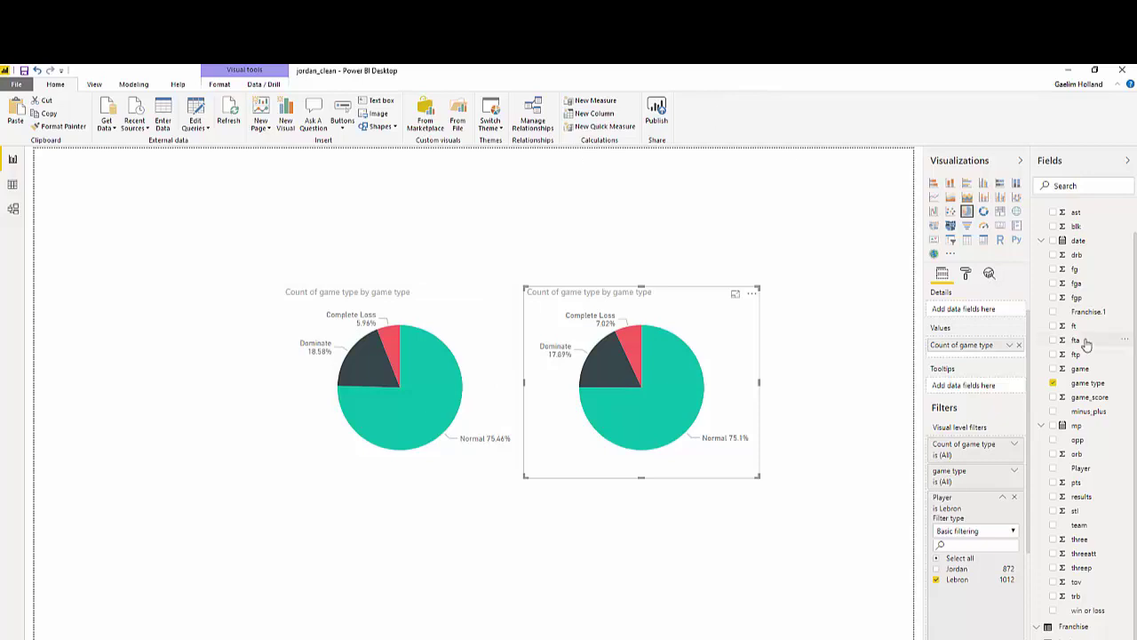
Step: Make a Franchise.1 slicer and stretch it full height along the page's left edge
click(830, 353)
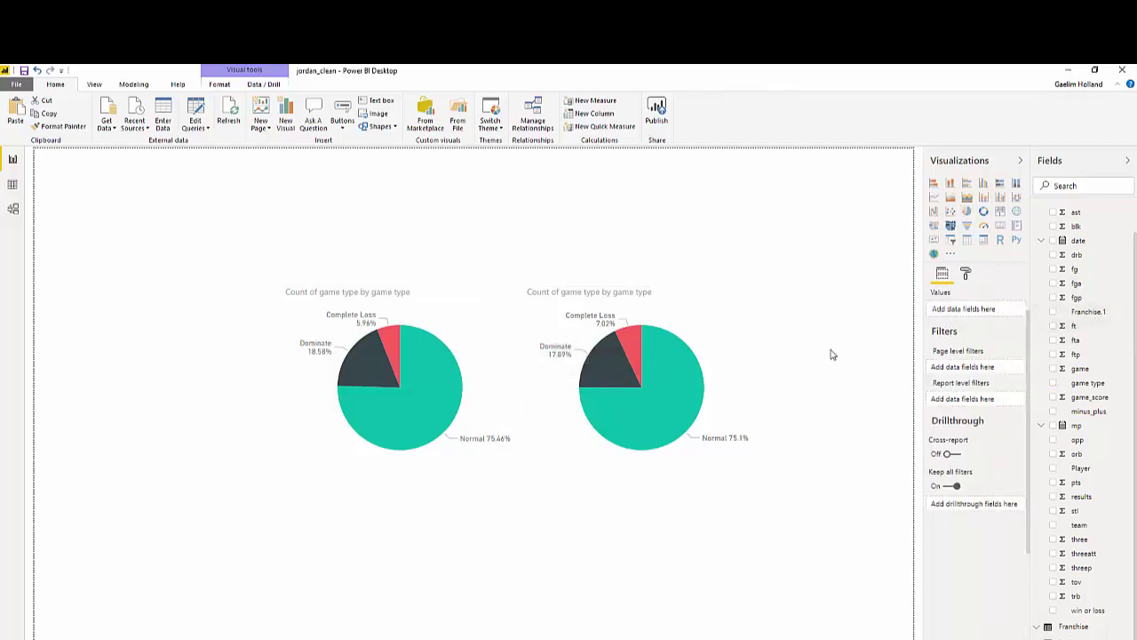
drag(1082, 322, 151, 248)
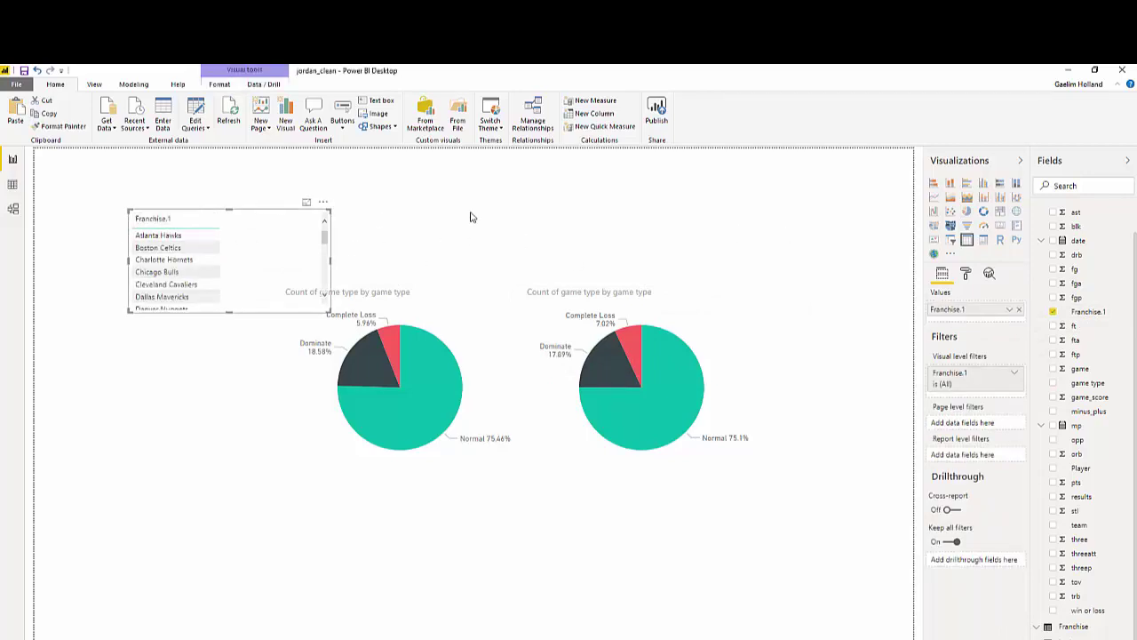
click(950, 238)
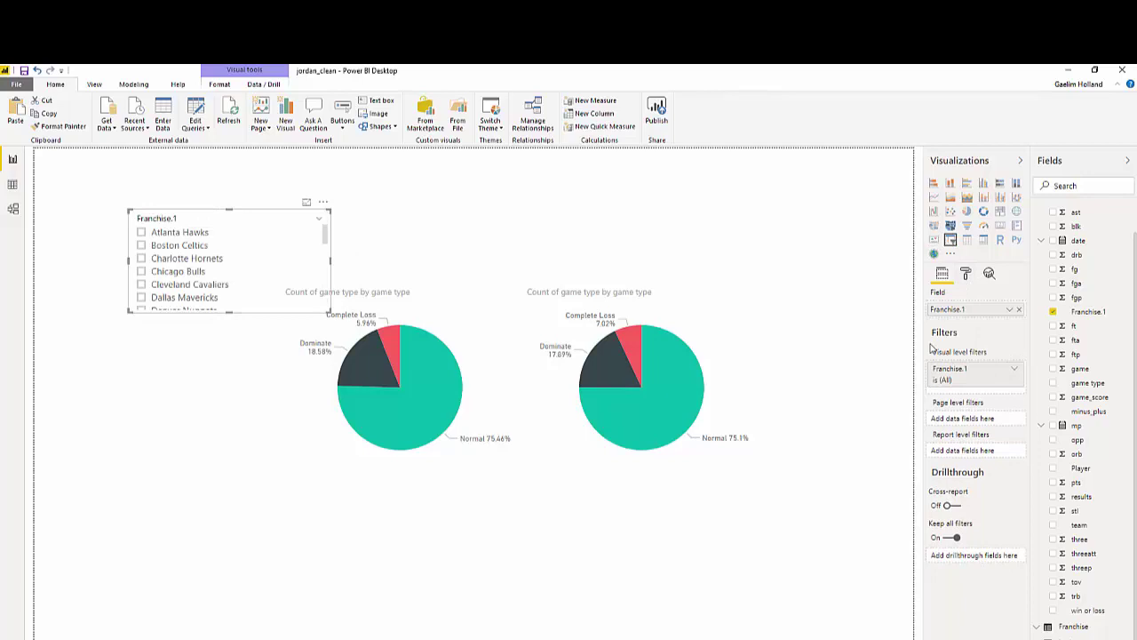
drag(265, 215, 187, 210)
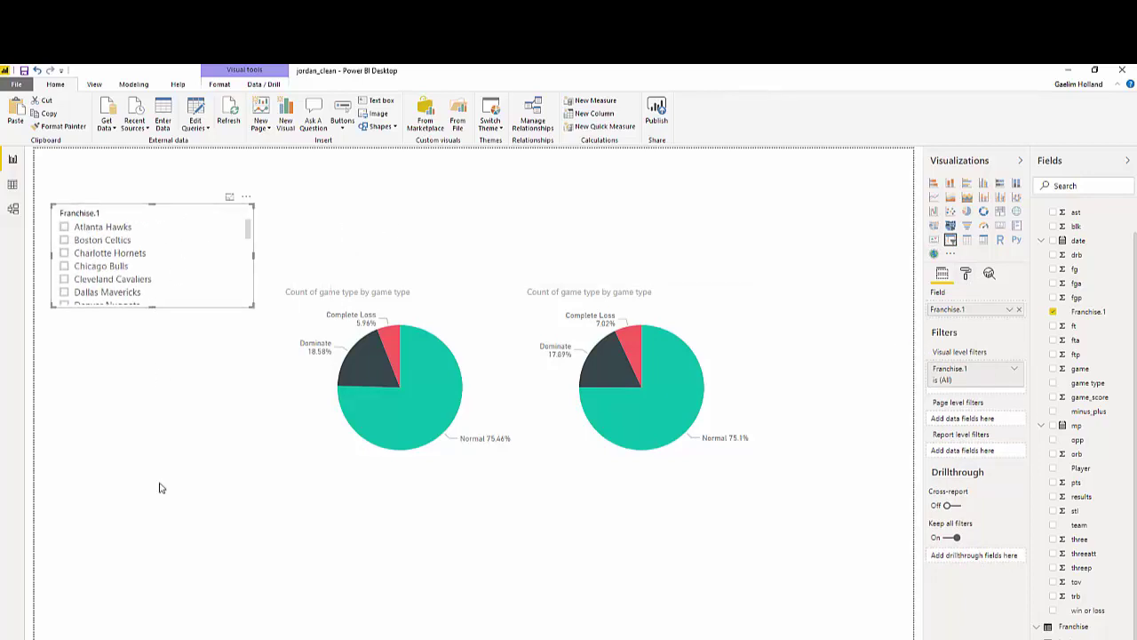
drag(161, 487, 155, 634)
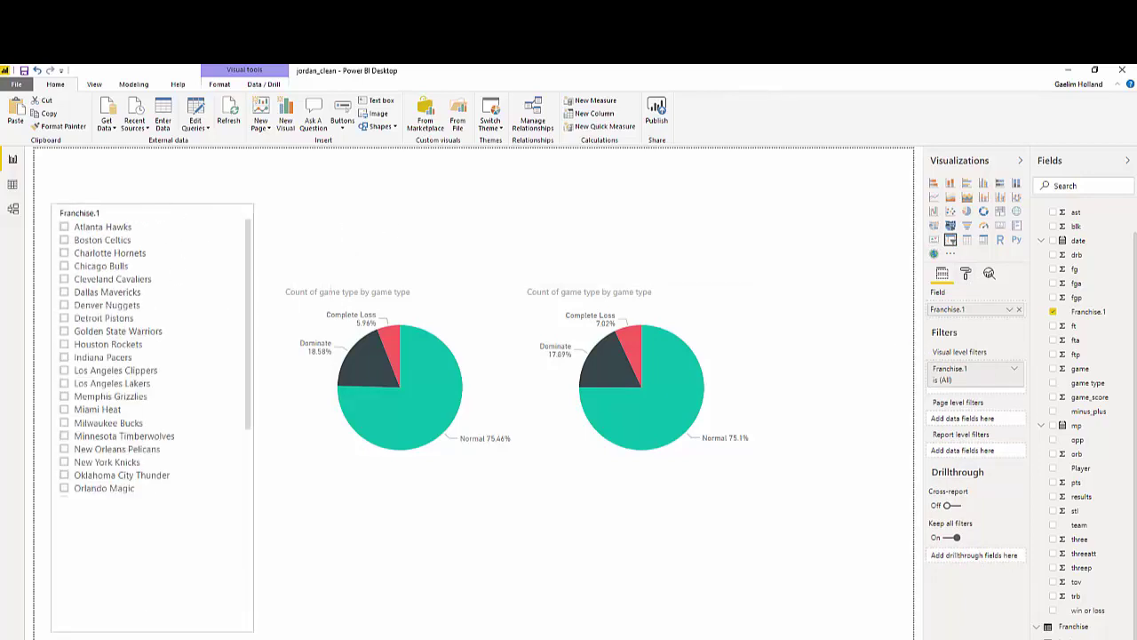
Step: Try several franchises in the slicer, ending with Denver Nuggets selected
click(65, 319)
click(65, 357)
click(71, 436)
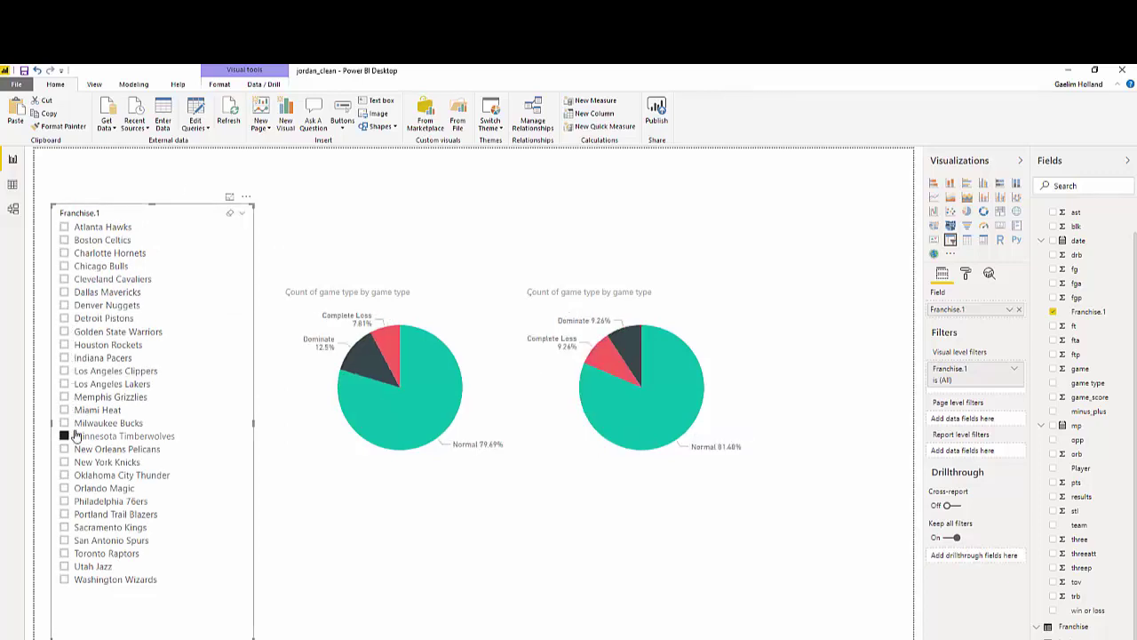
click(78, 475)
click(80, 503)
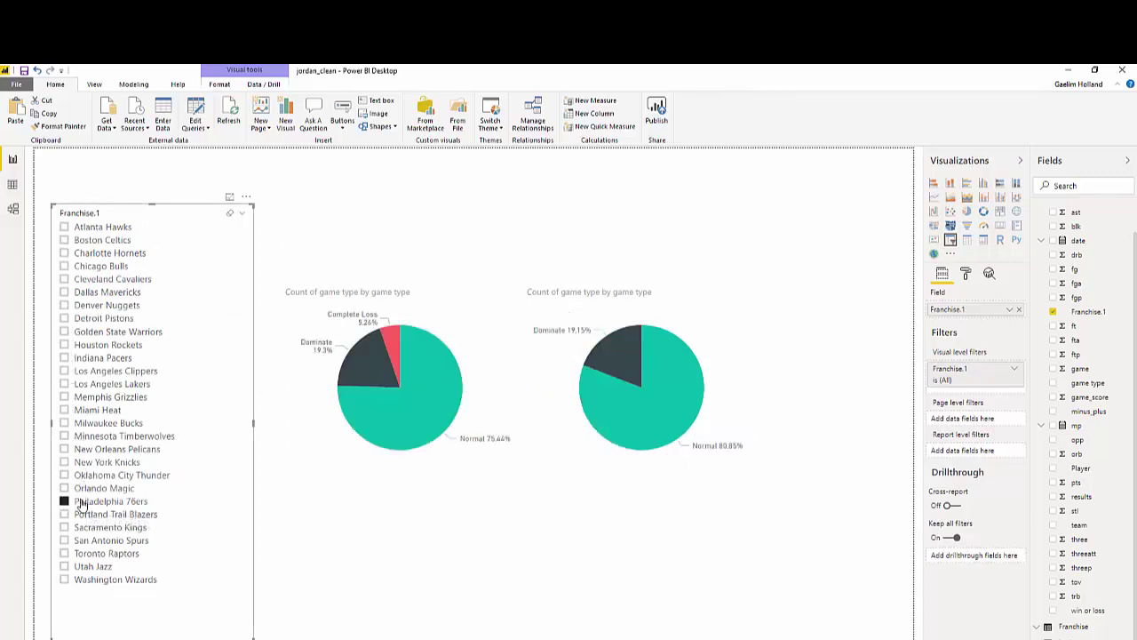
click(64, 448)
click(64, 409)
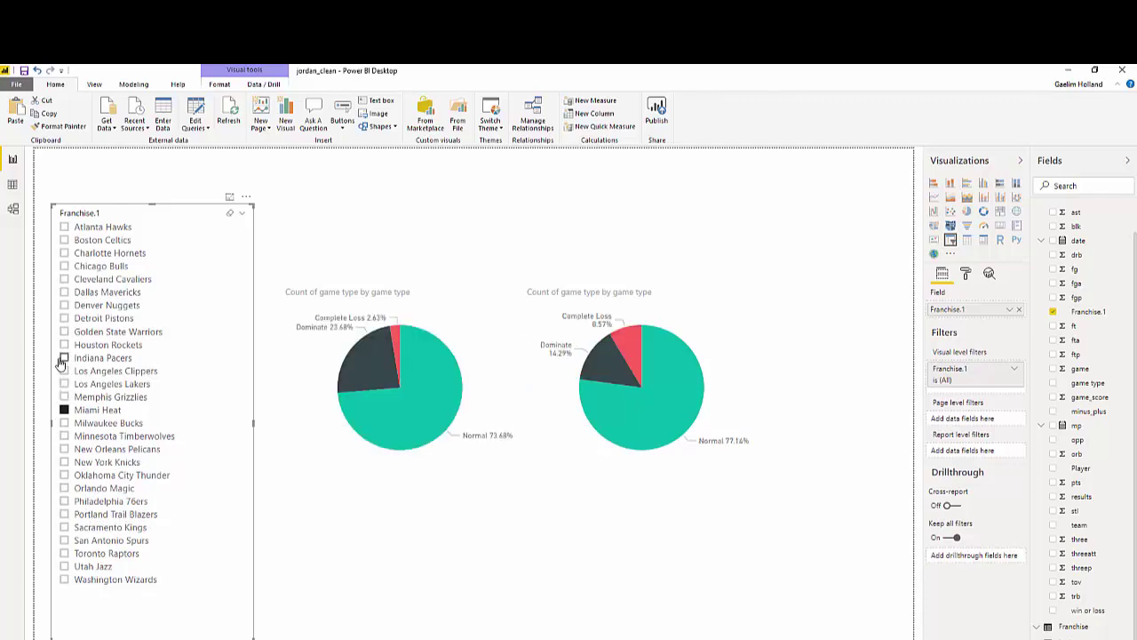
click(64, 318)
click(64, 305)
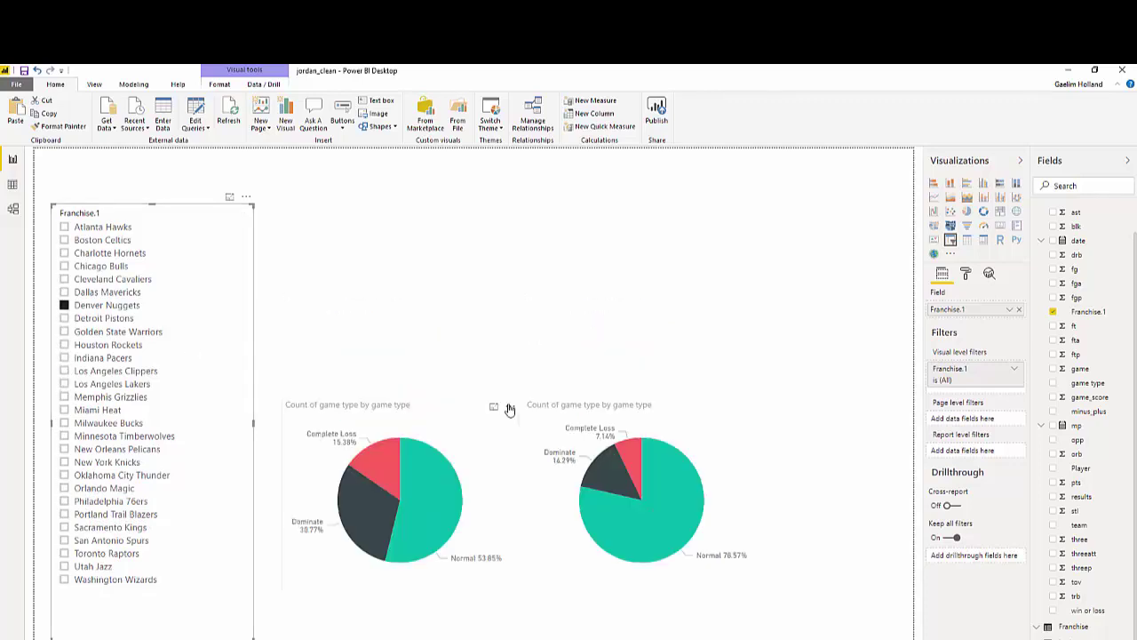
Step: Insert the Jordan picture 158983_preview.png from the Desktop above the left pie
click(379, 116)
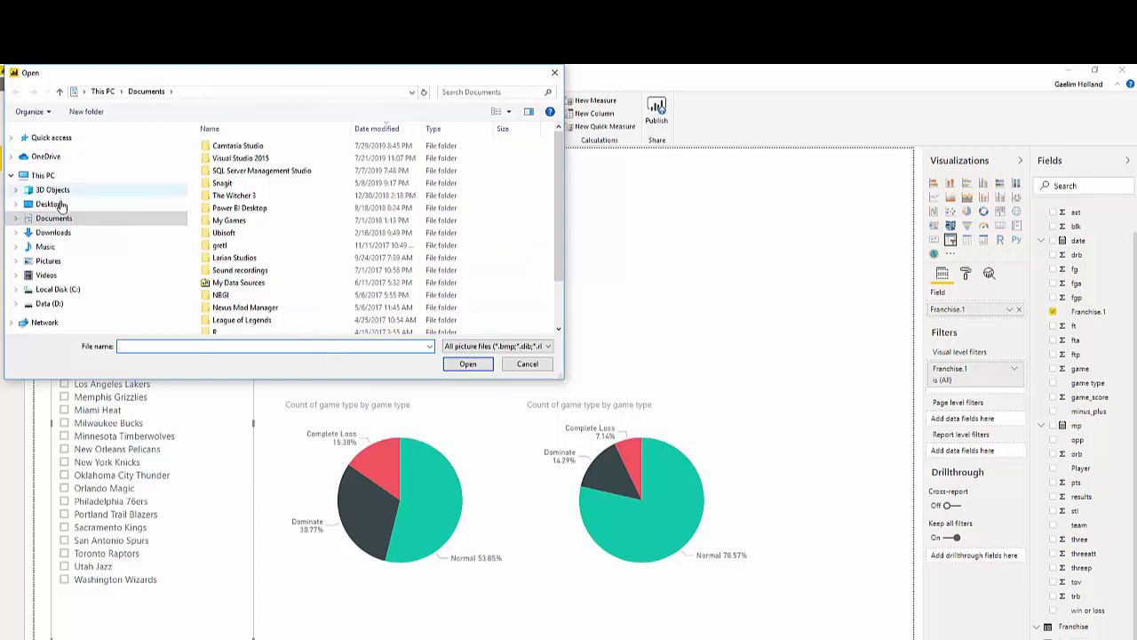
click(62, 205)
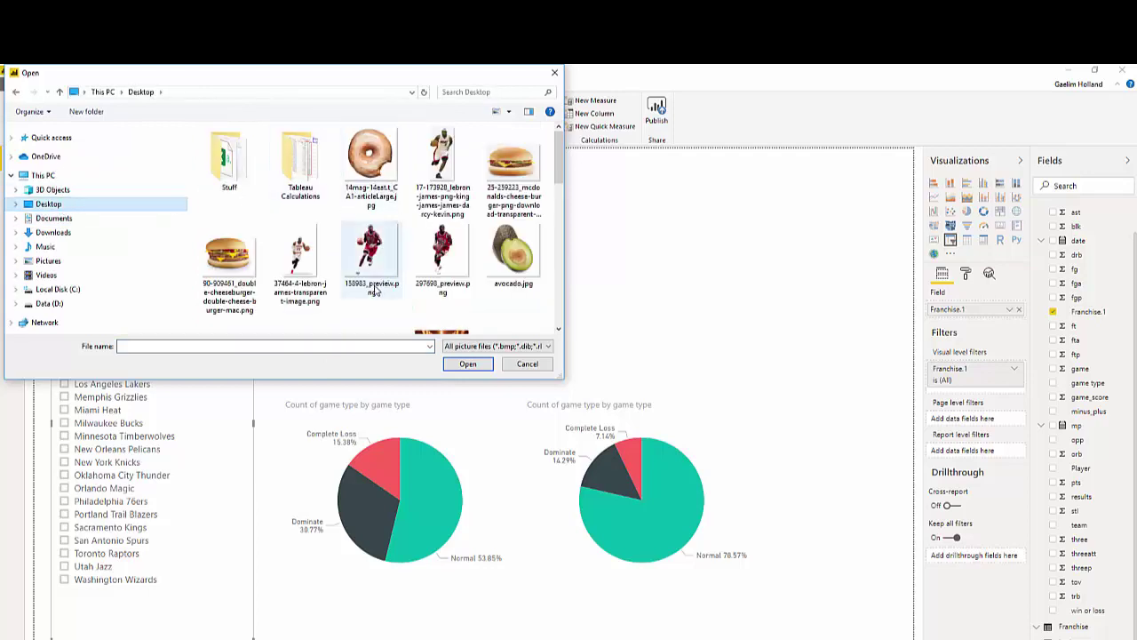
double_click(373, 266)
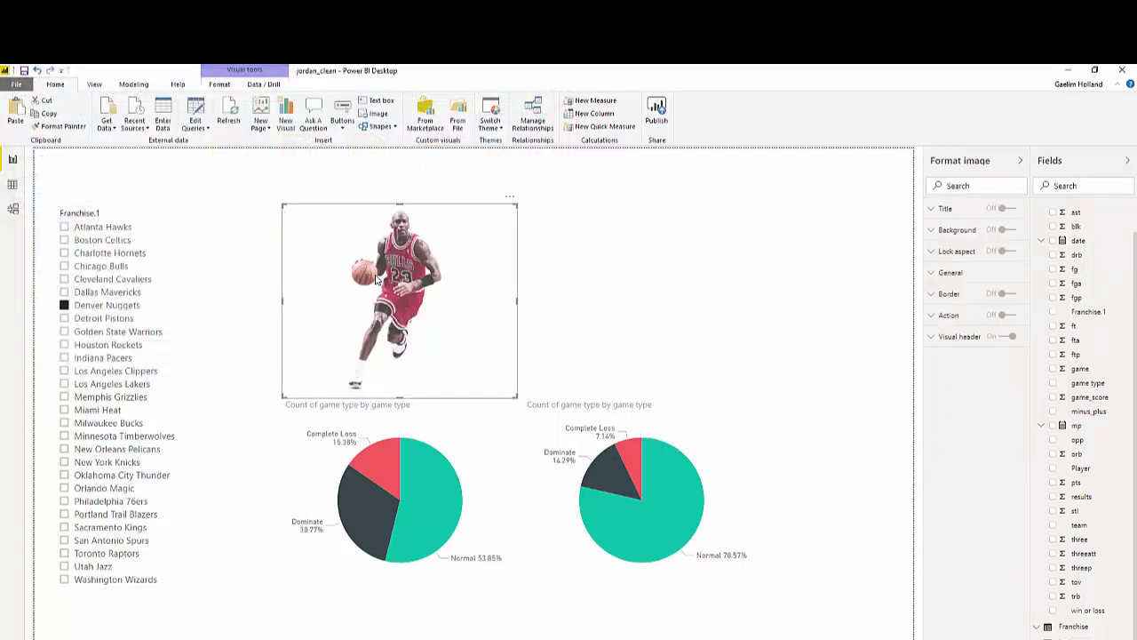
click(310, 178)
Step: Insert the LeBron picture, enlarge its frame and place it above the right pie
click(382, 115)
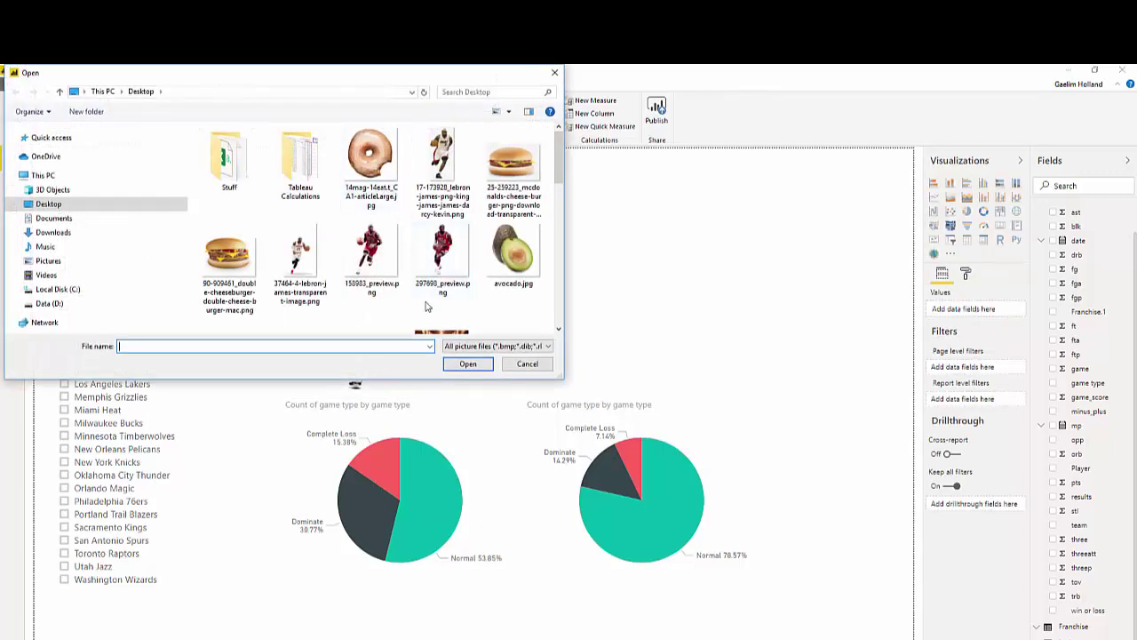
double_click(300, 260)
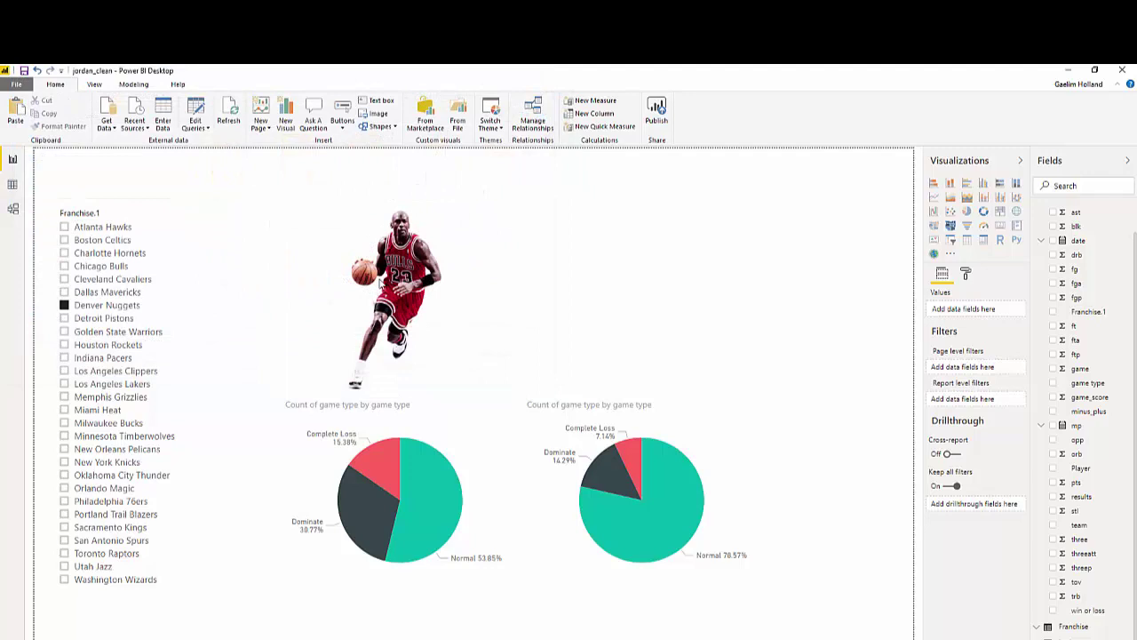
drag(642, 203, 647, 185)
click(533, 418)
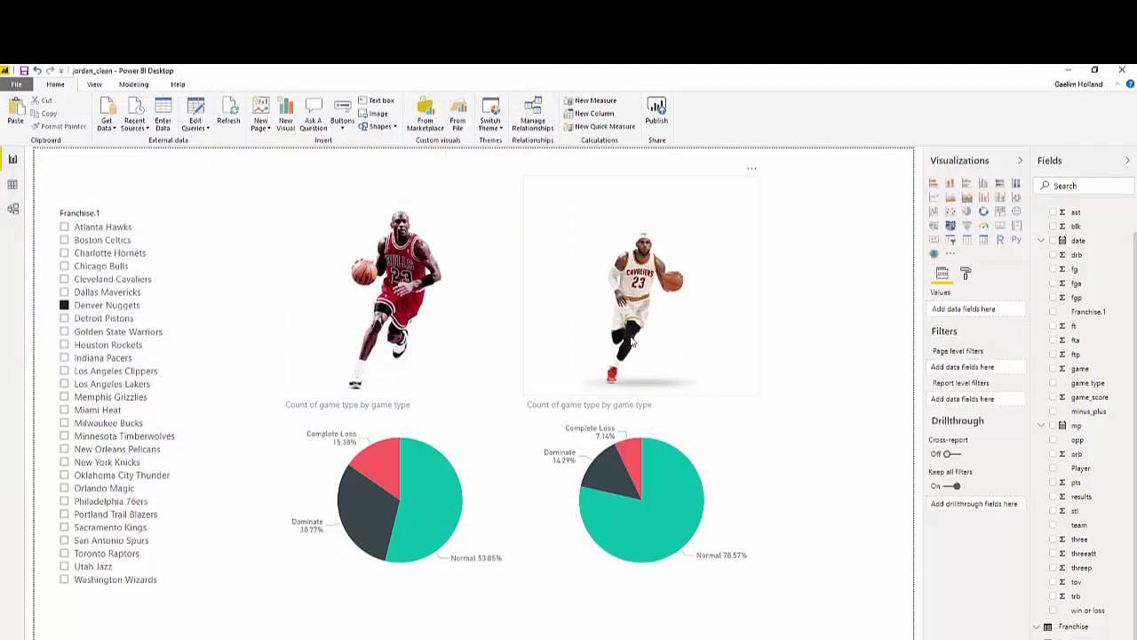
drag(634, 343, 618, 342)
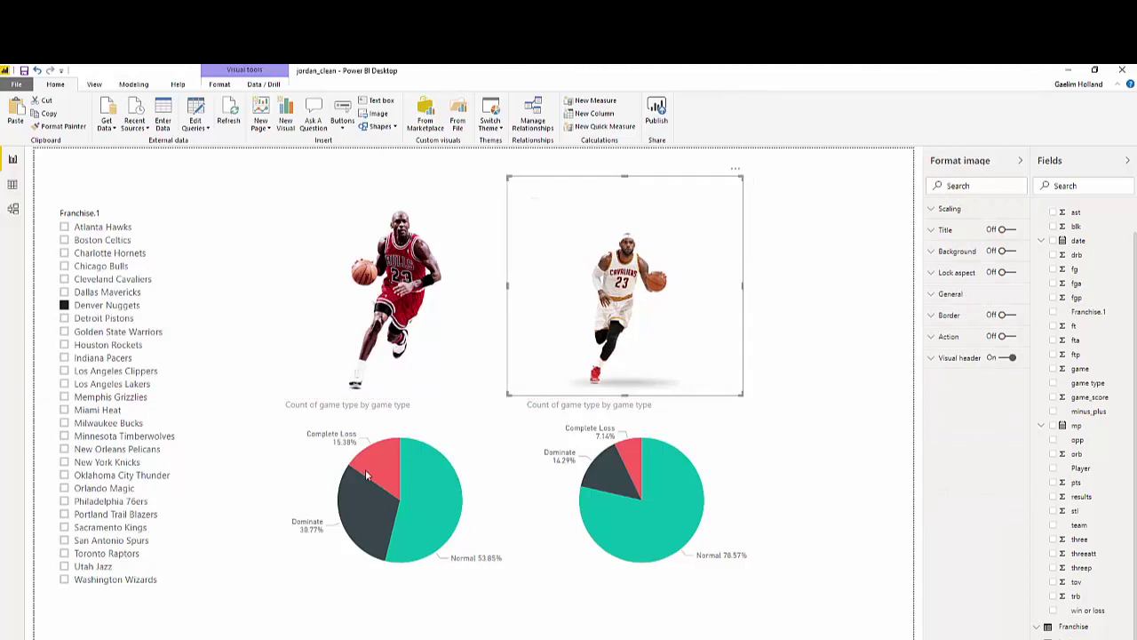
click(258, 250)
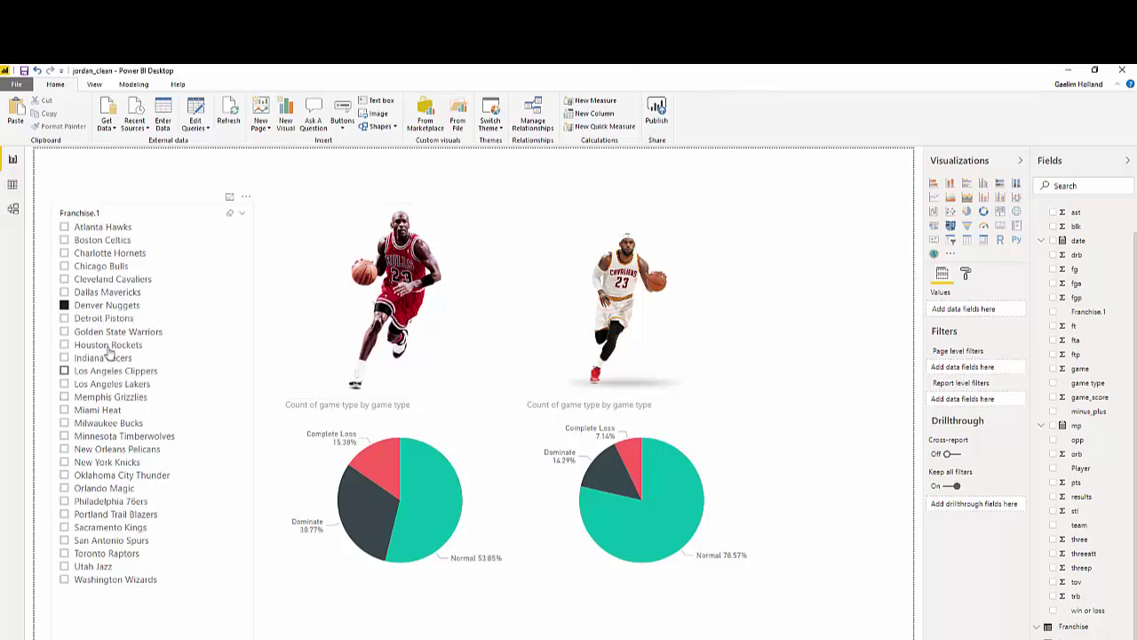
Step: Step through the franchise slicer and leave it on Golden State Warriors (Normal 76.92%)
click(89, 228)
click(86, 255)
click(89, 293)
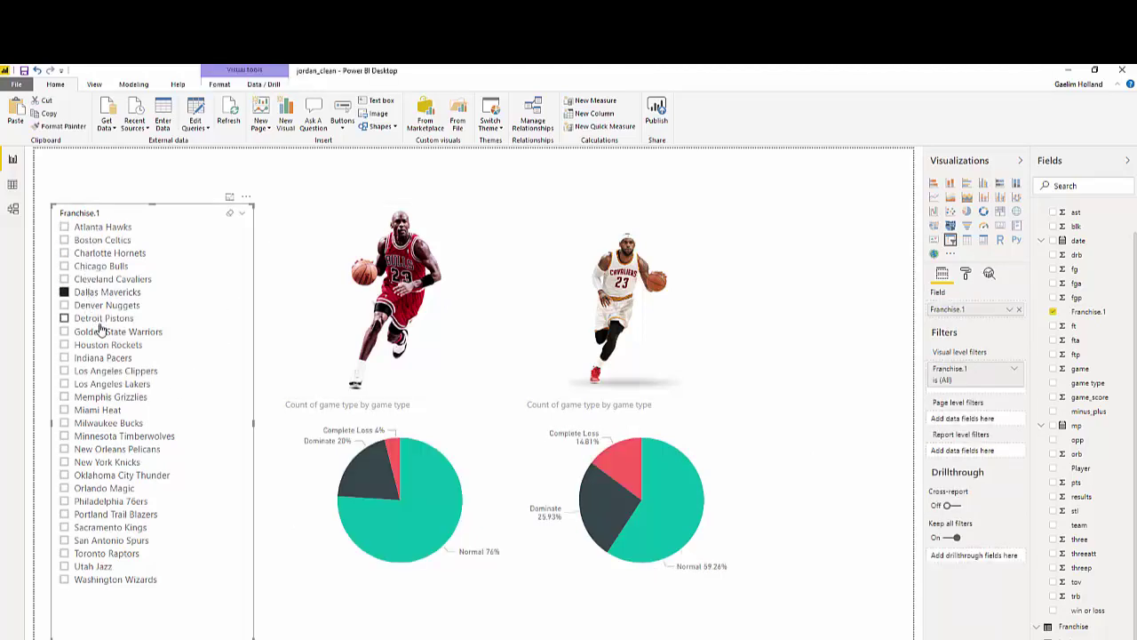
click(98, 319)
click(105, 346)
click(116, 383)
click(129, 409)
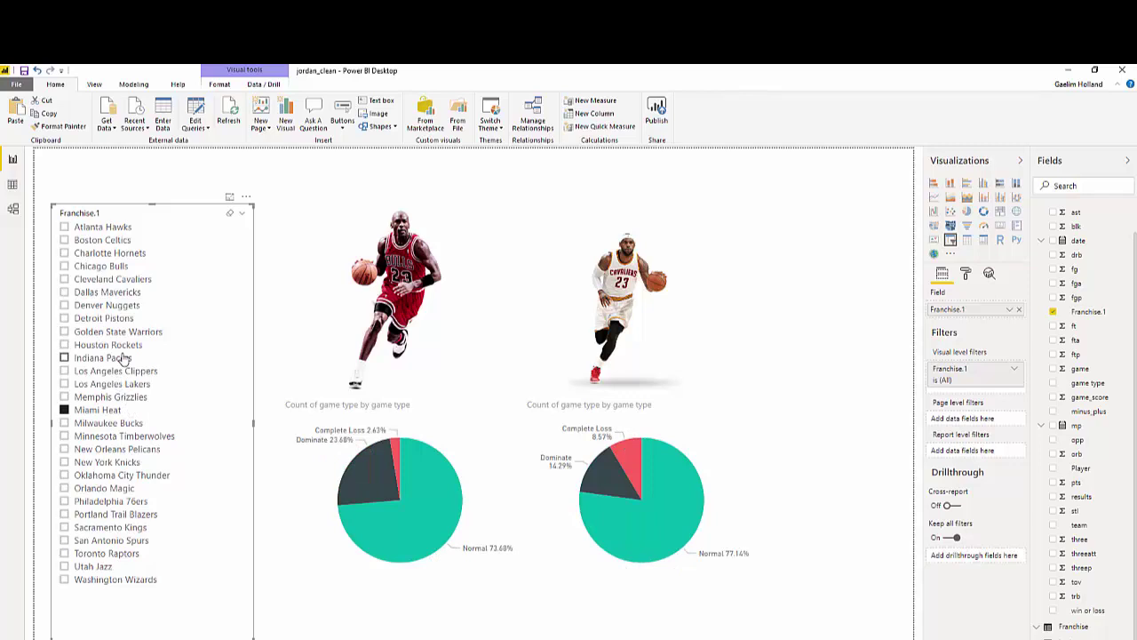
click(120, 334)
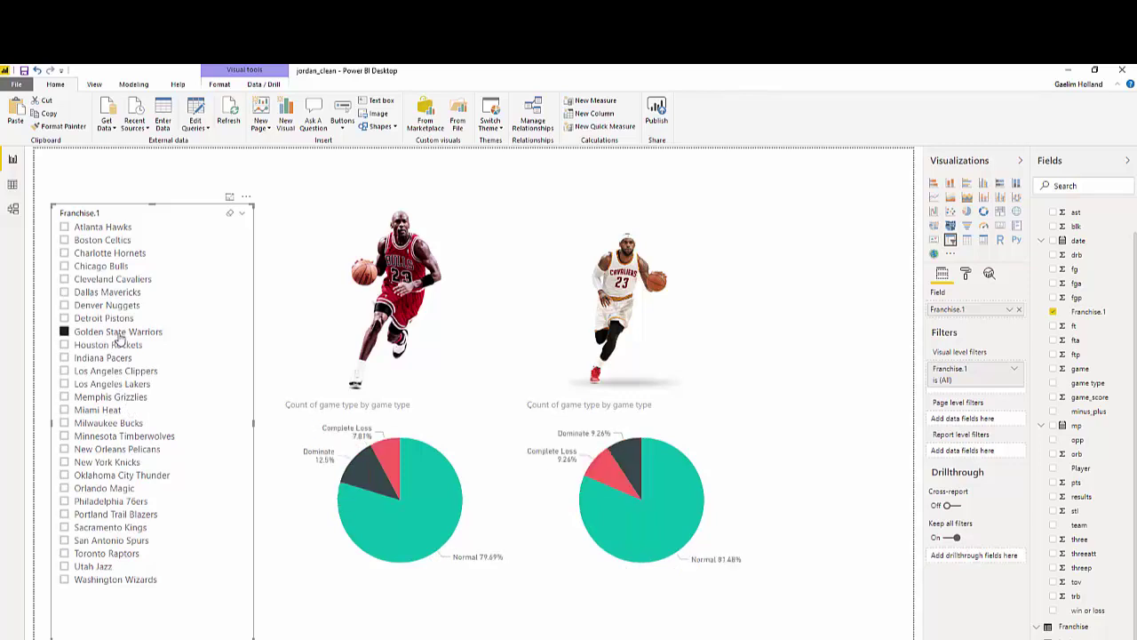
click(874, 382)
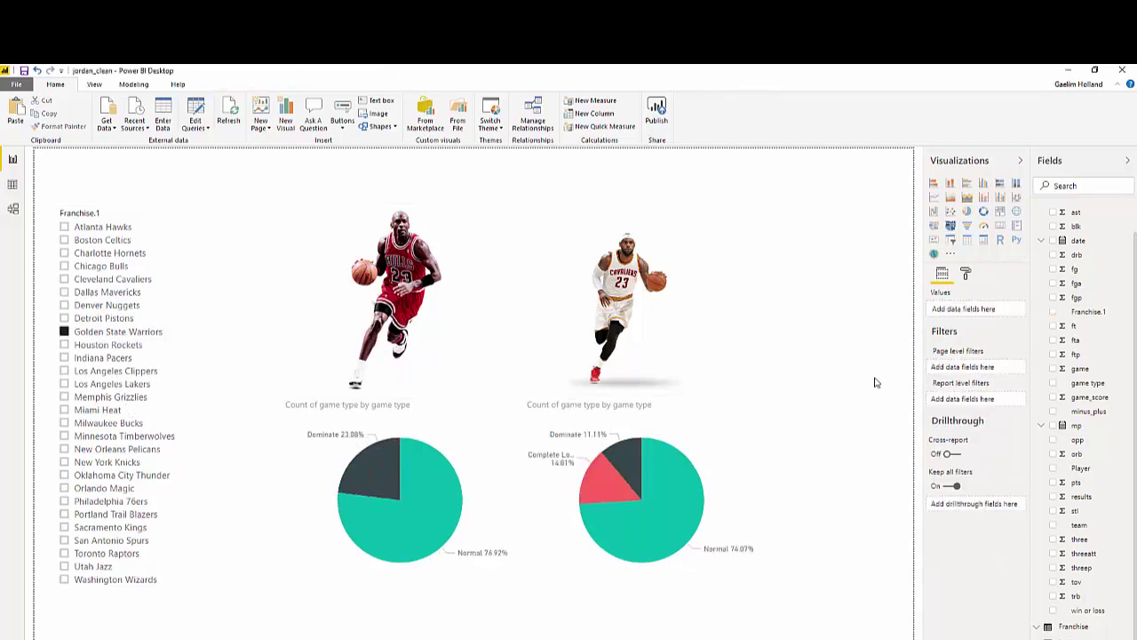
Step: Add a new card visual as a wide, short box over the Jordan picture
click(1000, 226)
drag(785, 302, 280, 180)
drag(419, 363, 360, 305)
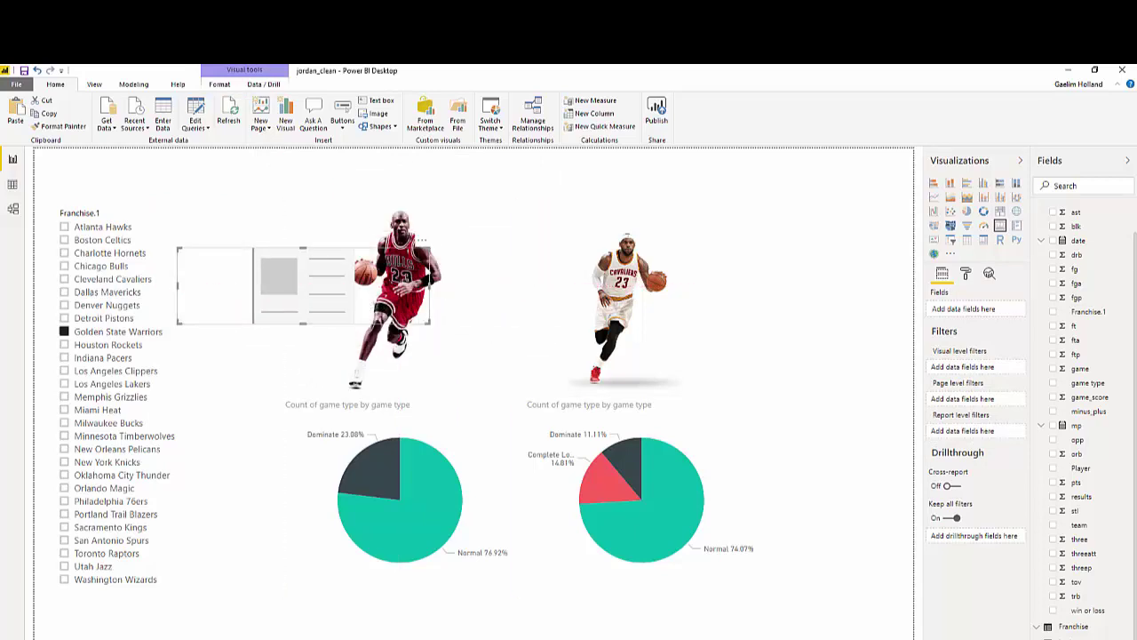
Step: Make the card show Average of pts (28.38) beside Jordan, with a copy beside LeBron
click(1054, 483)
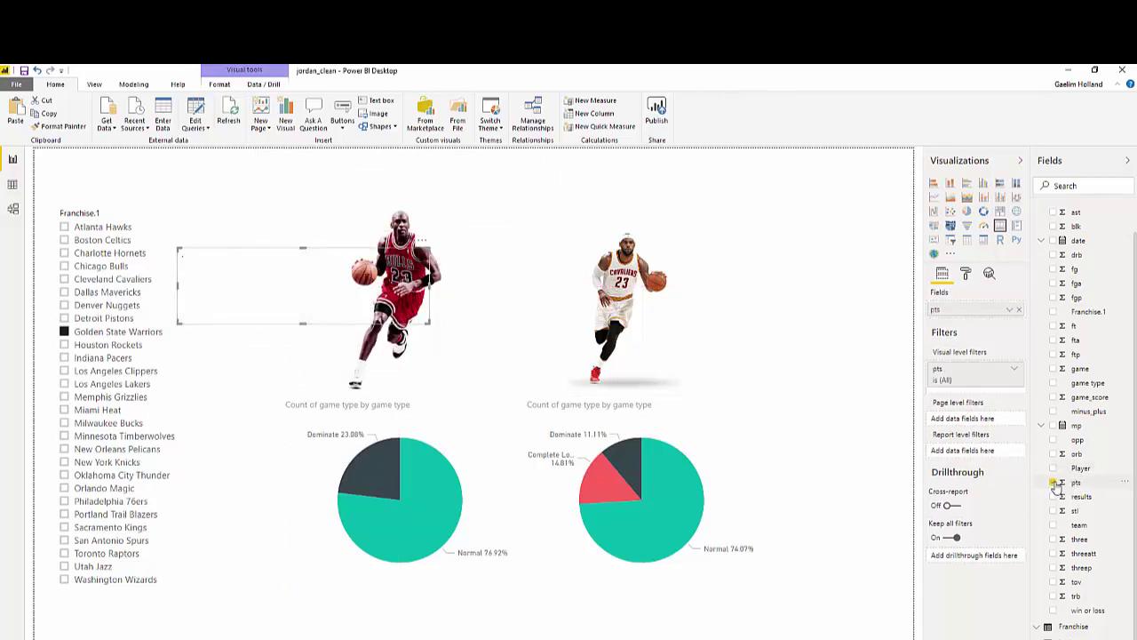
click(1010, 309)
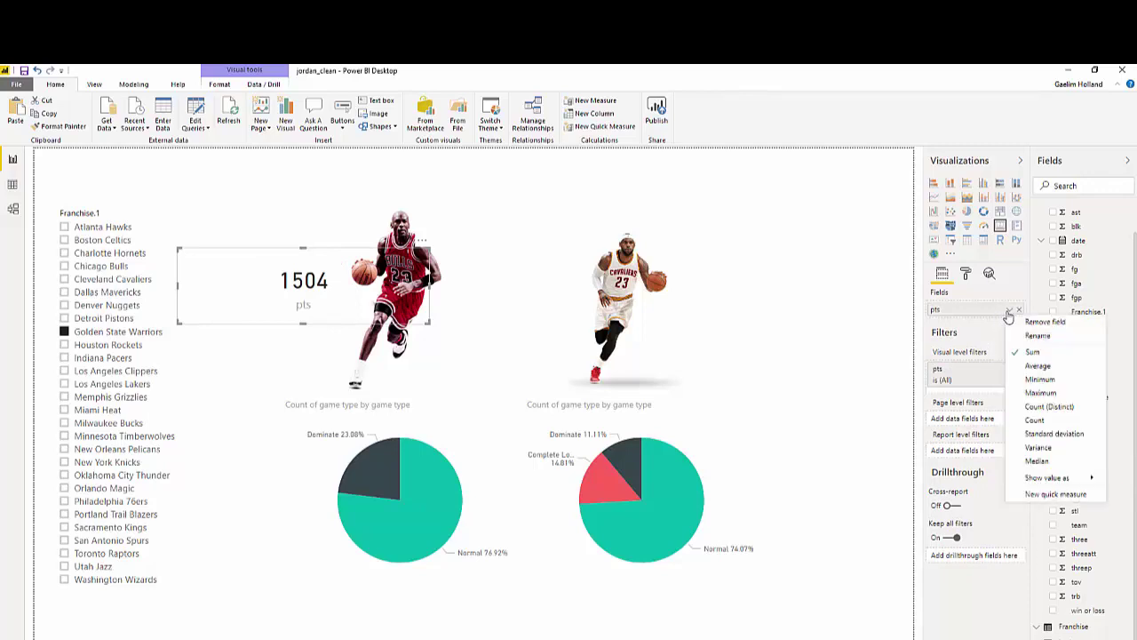
click(1028, 367)
drag(325, 284, 311, 256)
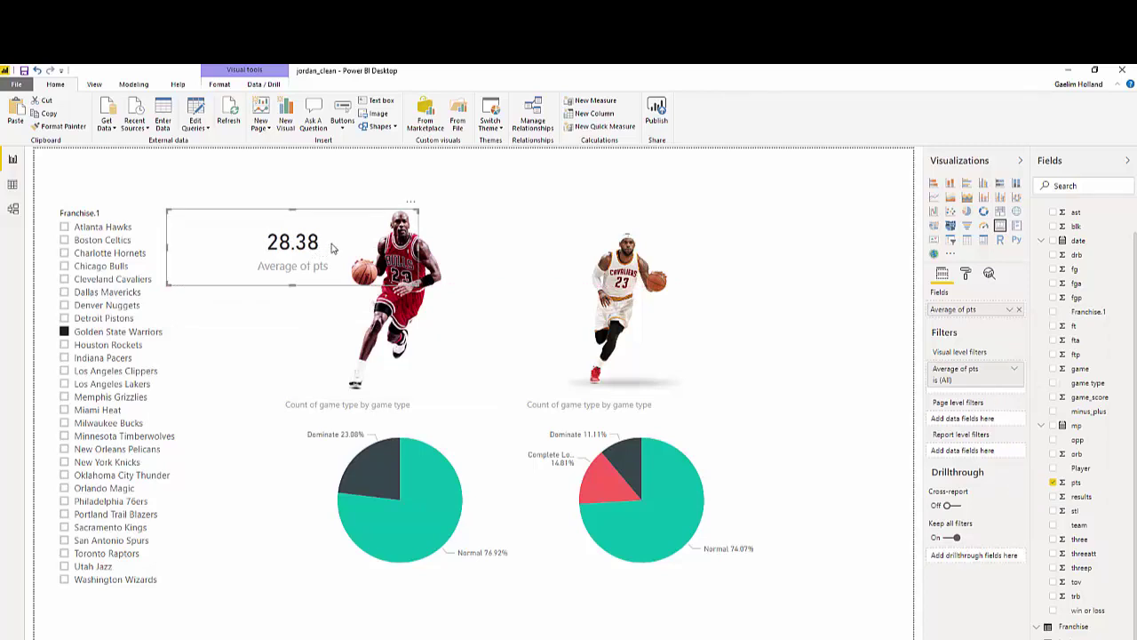
drag(331, 248, 802, 247)
Step: Shrink the Jordan picture's frame and lower and shift the LeBron picture slightly left
click(573, 254)
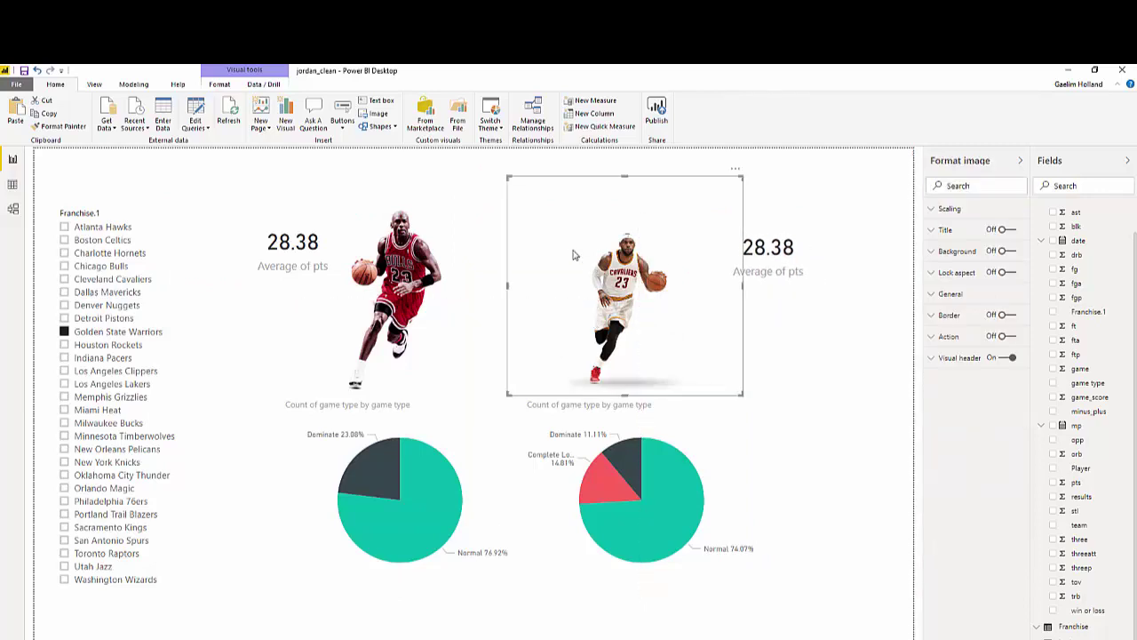
click(417, 215)
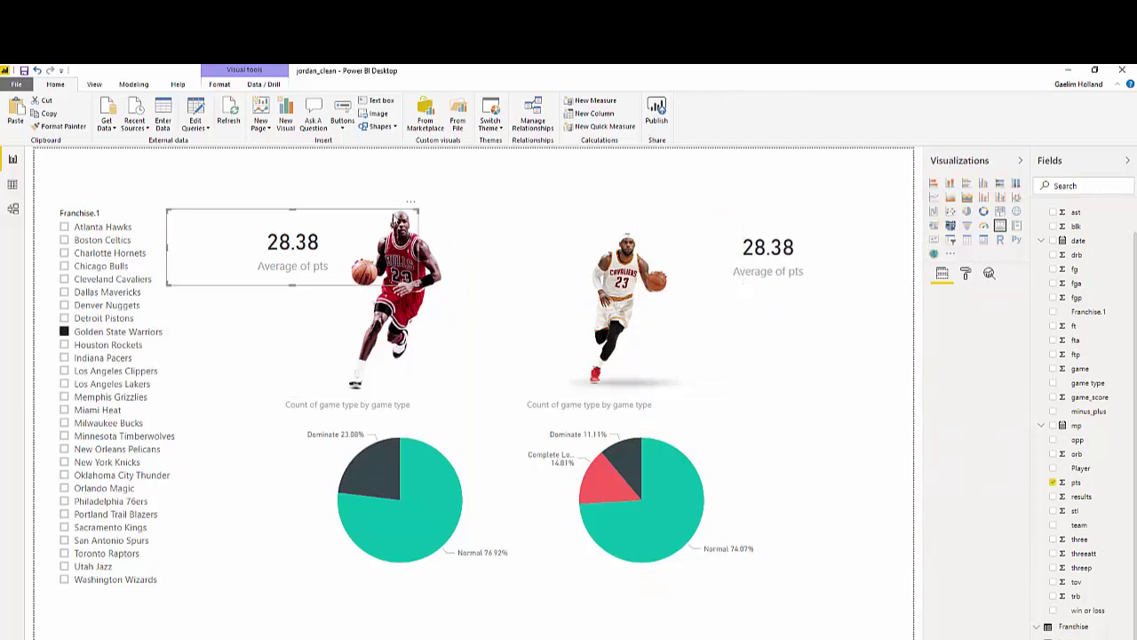
click(436, 239)
drag(514, 207, 508, 222)
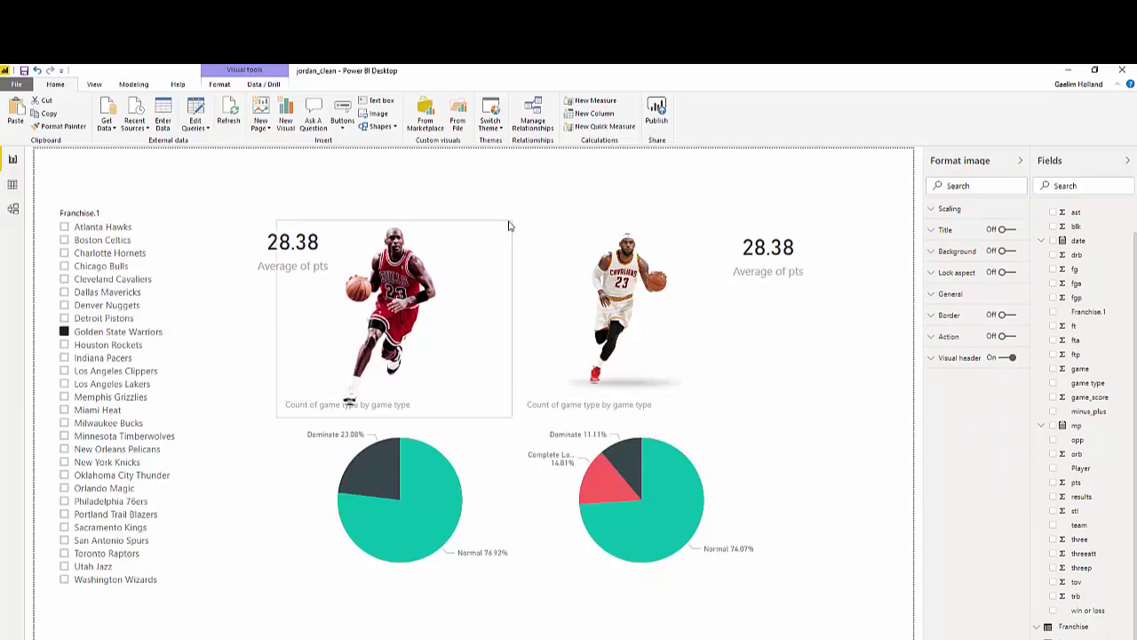
click(589, 254)
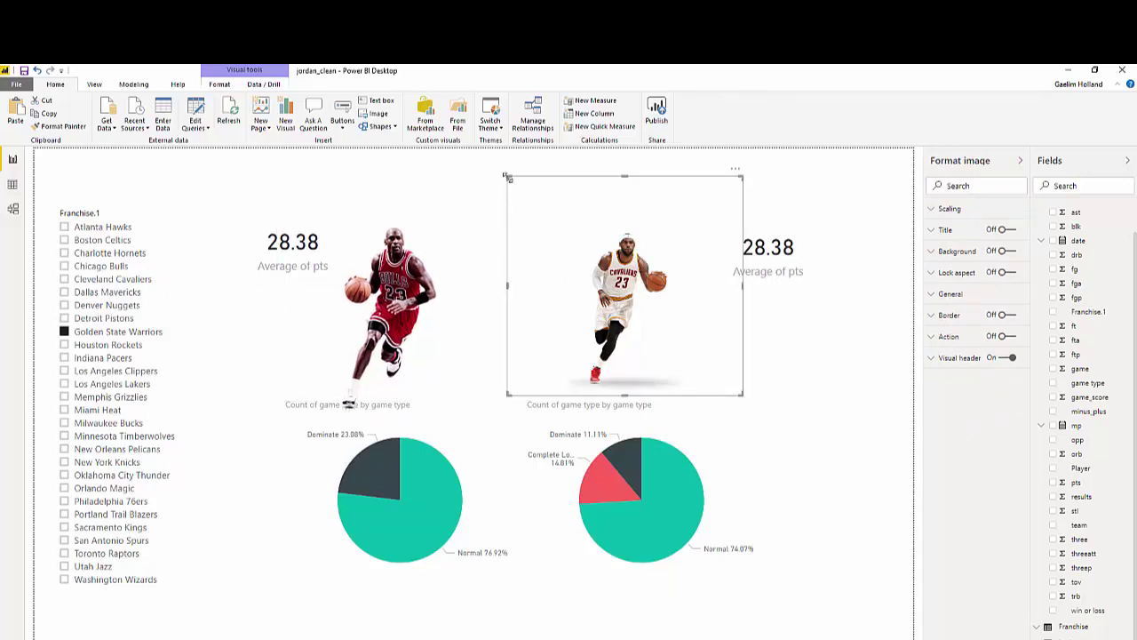
drag(508, 178, 508, 185)
drag(601, 284, 595, 285)
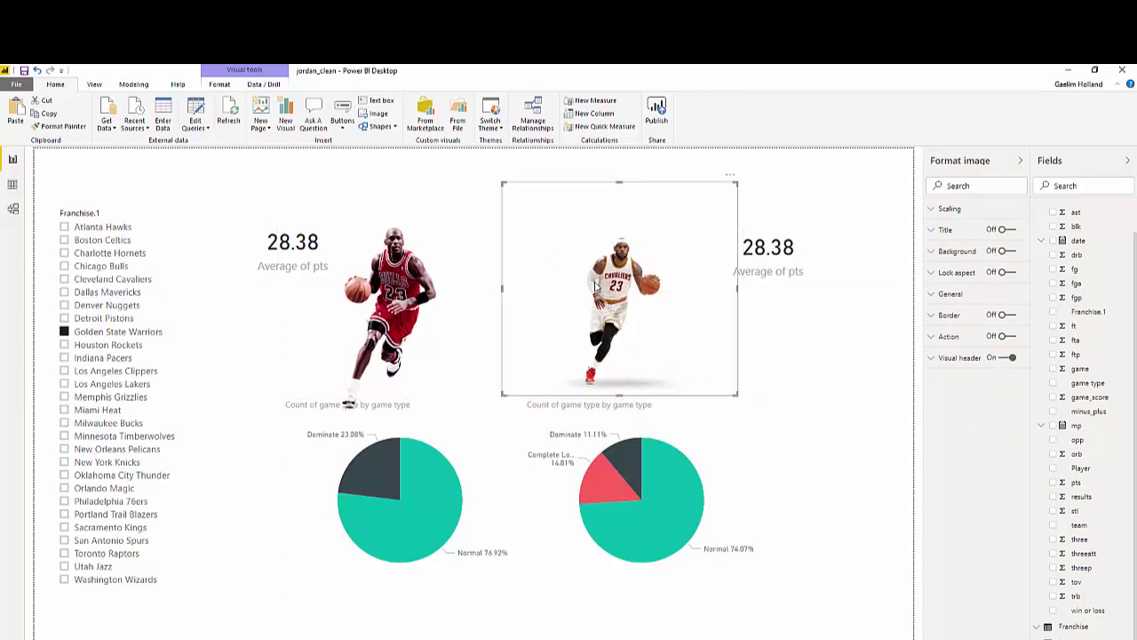
Step: Add a Player visual-level filter to the right card limited to Lebron (27.96)
click(795, 273)
click(316, 263)
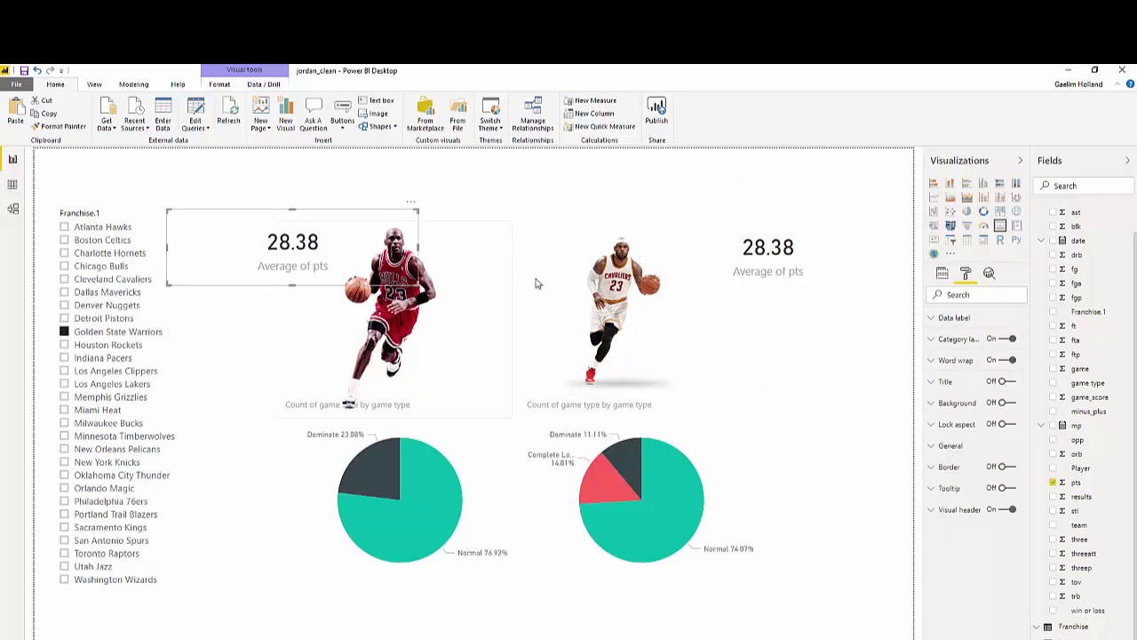
click(773, 280)
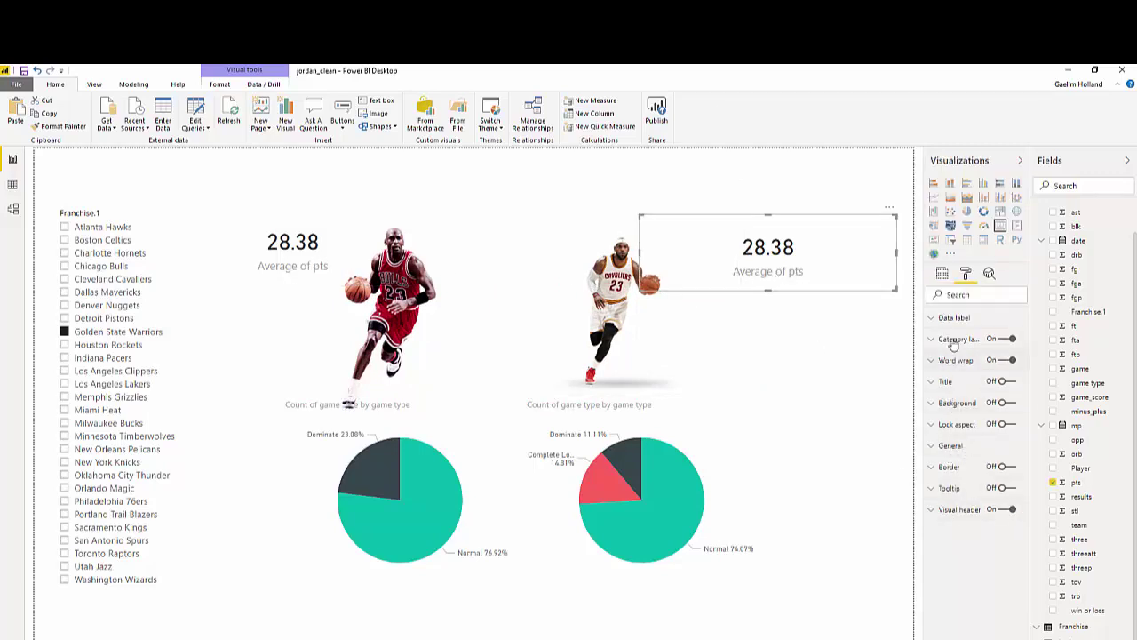
click(942, 275)
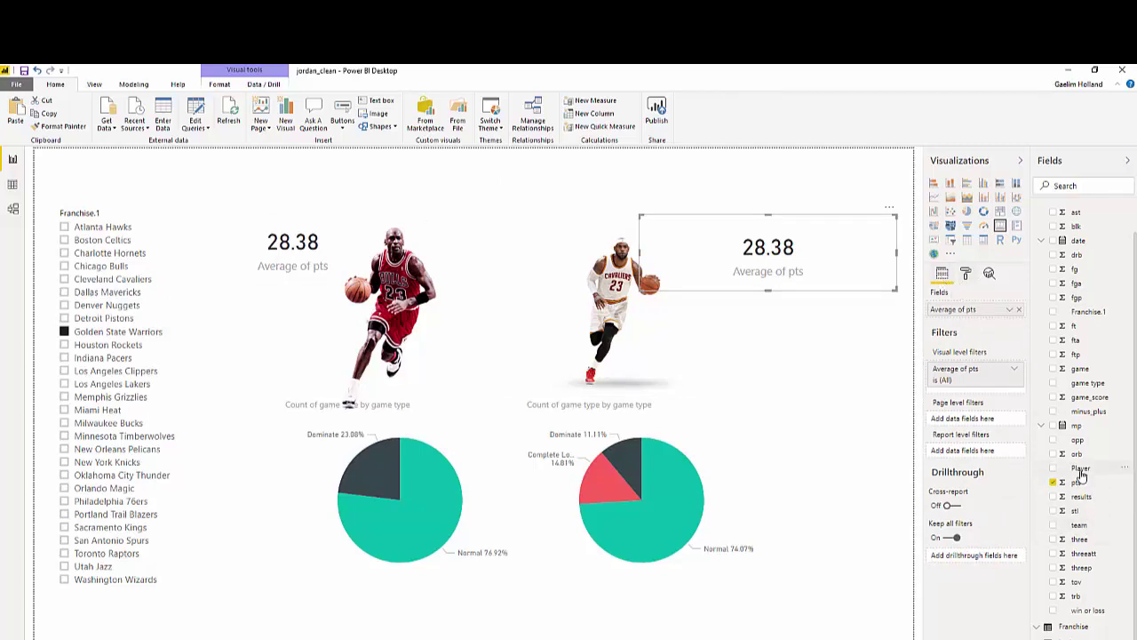
drag(1081, 472, 969, 399)
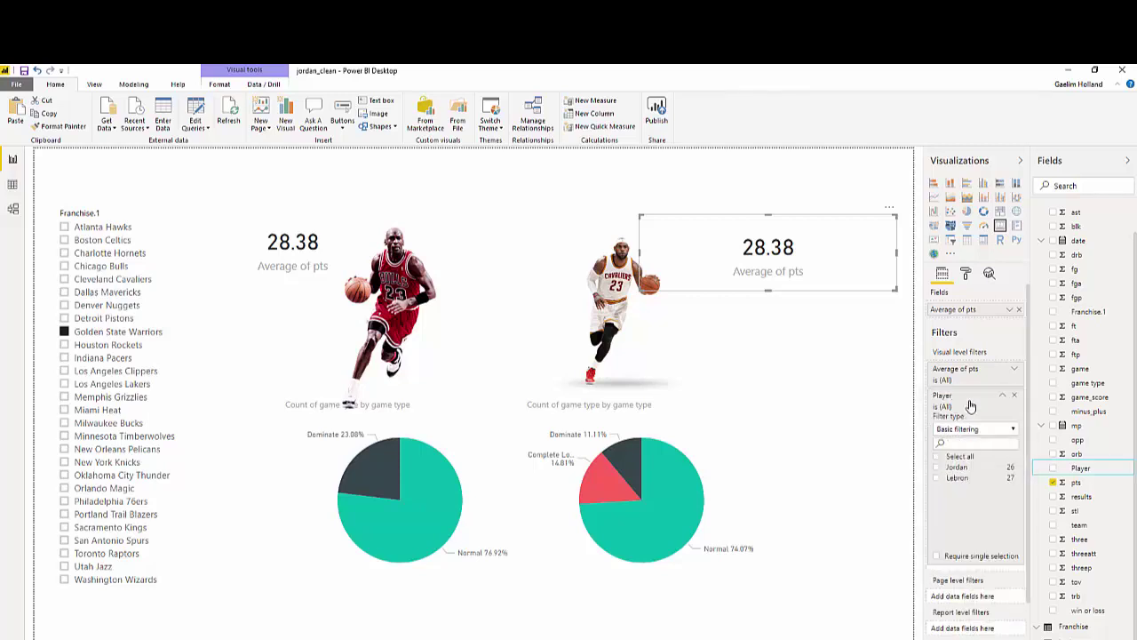
click(937, 479)
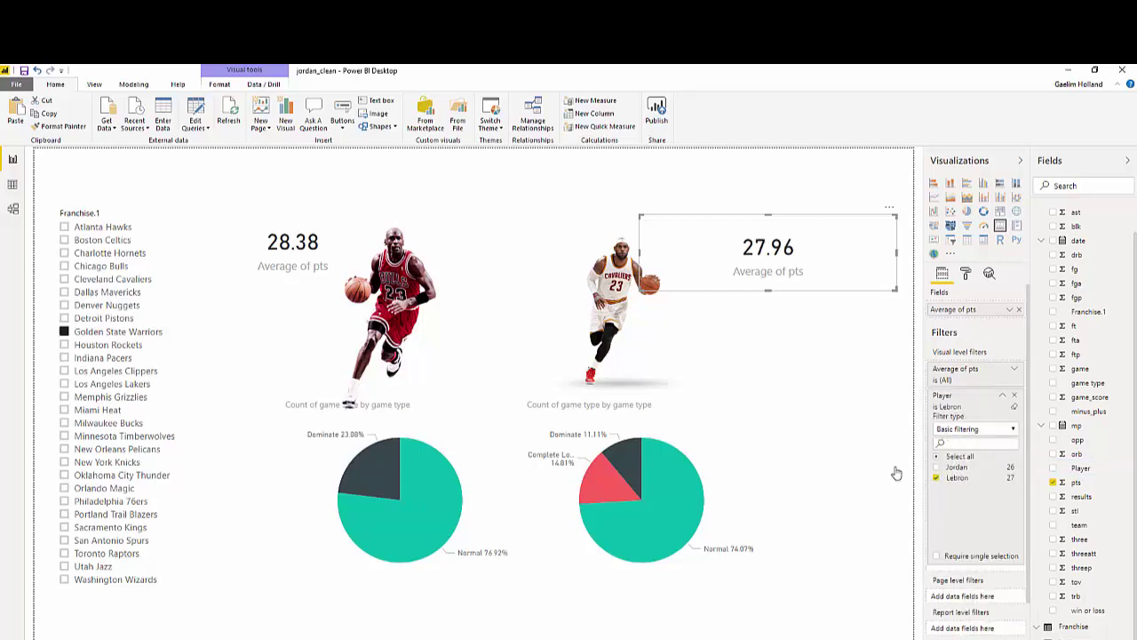
Step: Add a Player filter to the left card limited to Jordan (28.81)
click(246, 246)
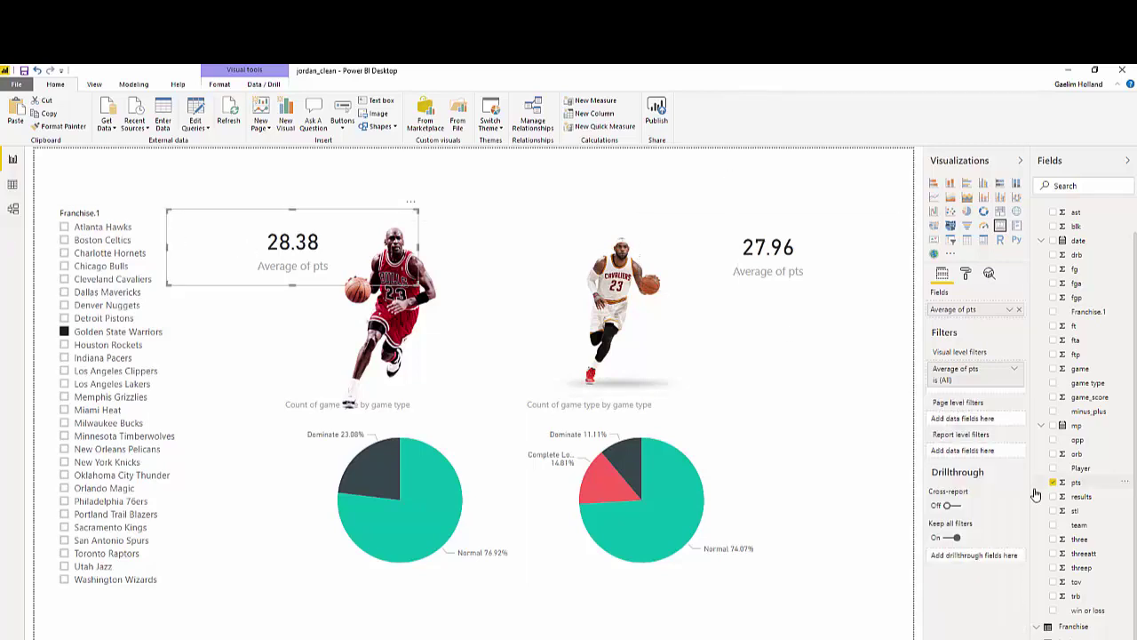
drag(1090, 475, 989, 418)
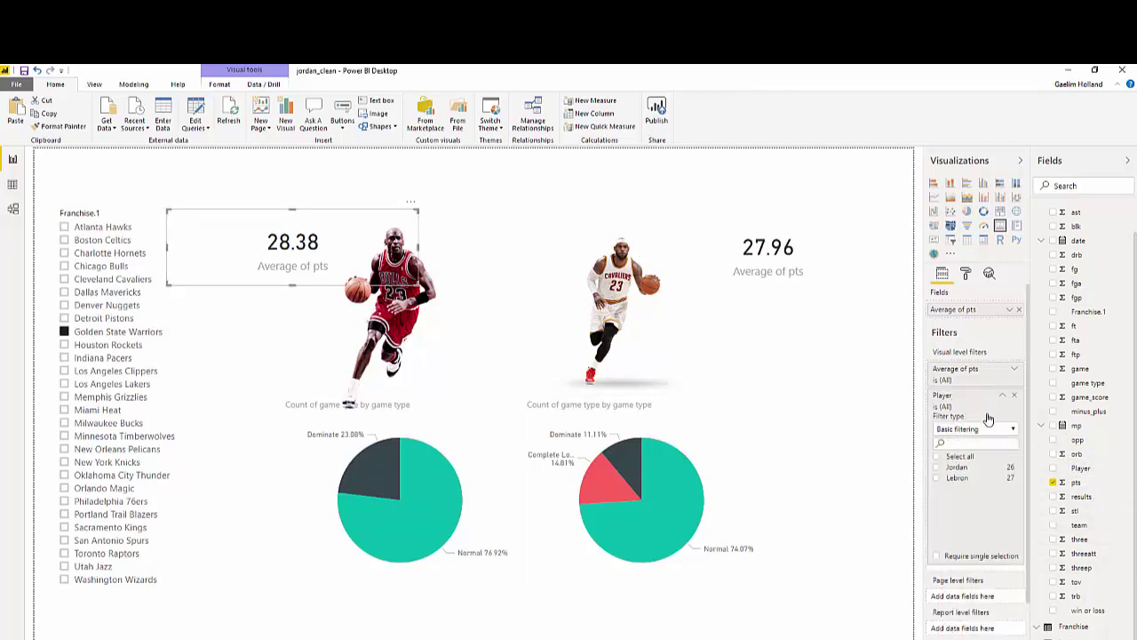
click(935, 468)
Step: Move LeBron's card left and down beside his image, then browse franchises in the slicer
click(786, 463)
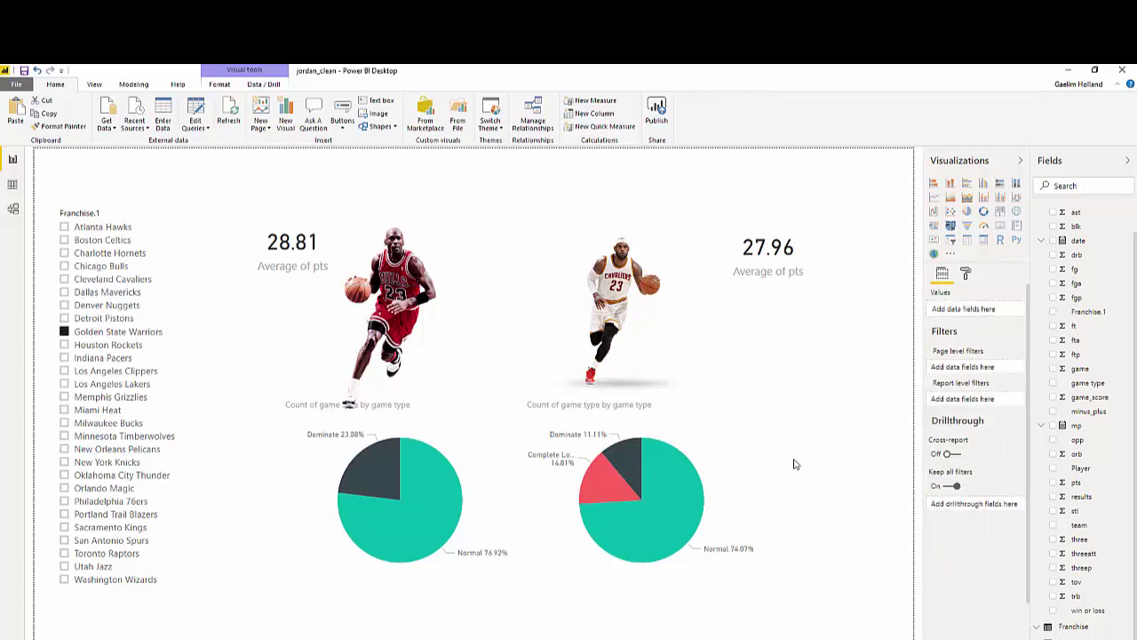
drag(750, 272, 722, 289)
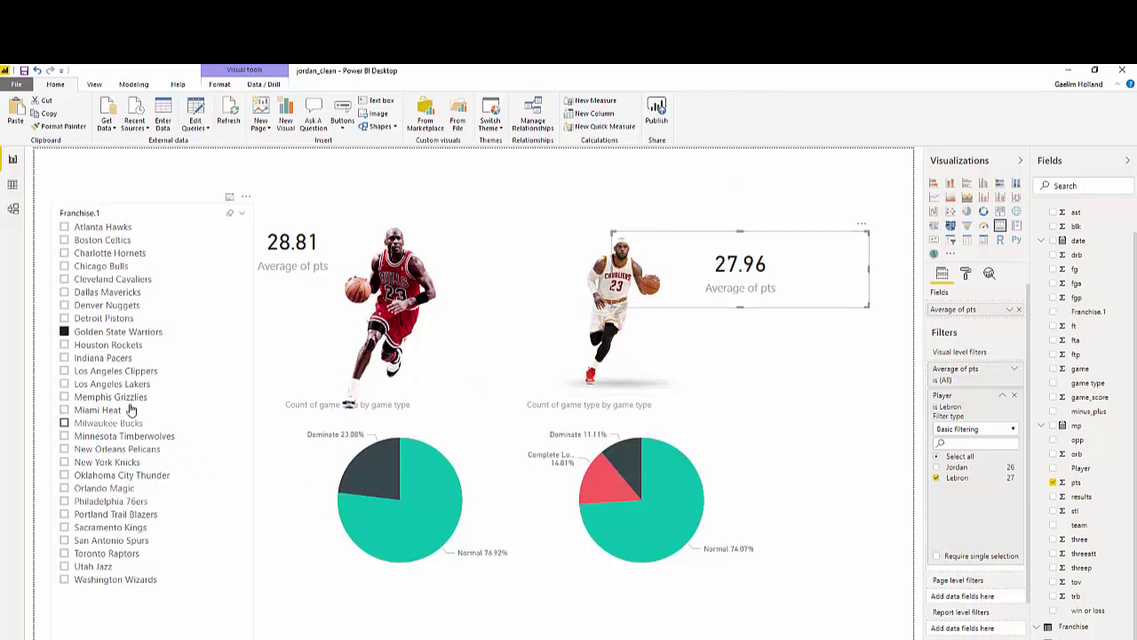
click(82, 281)
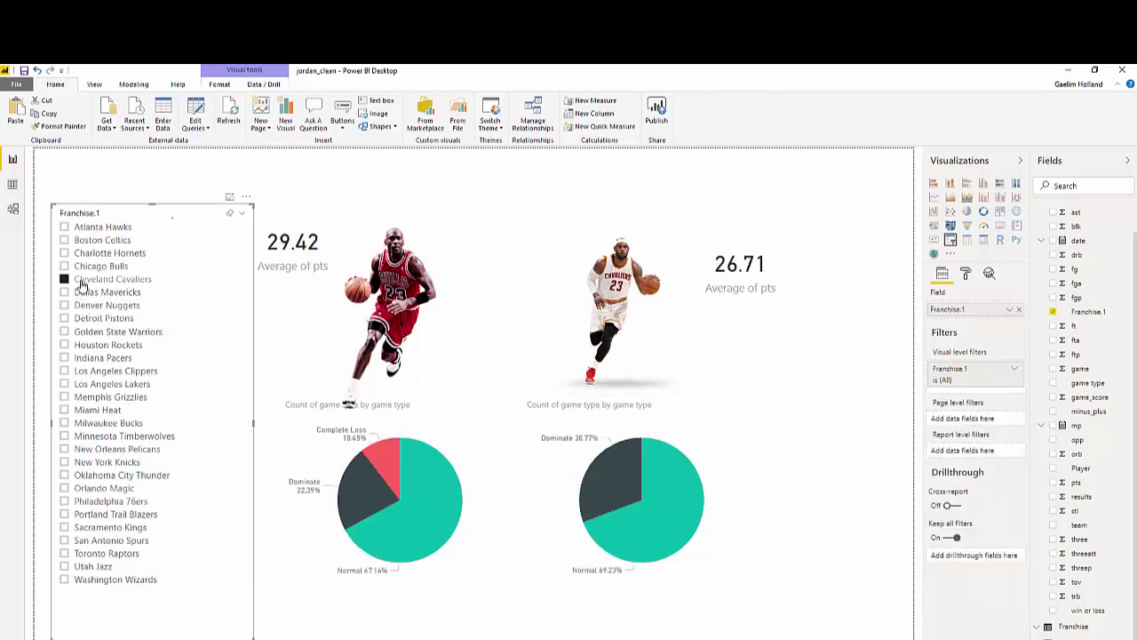
click(85, 318)
click(89, 331)
click(93, 358)
click(113, 370)
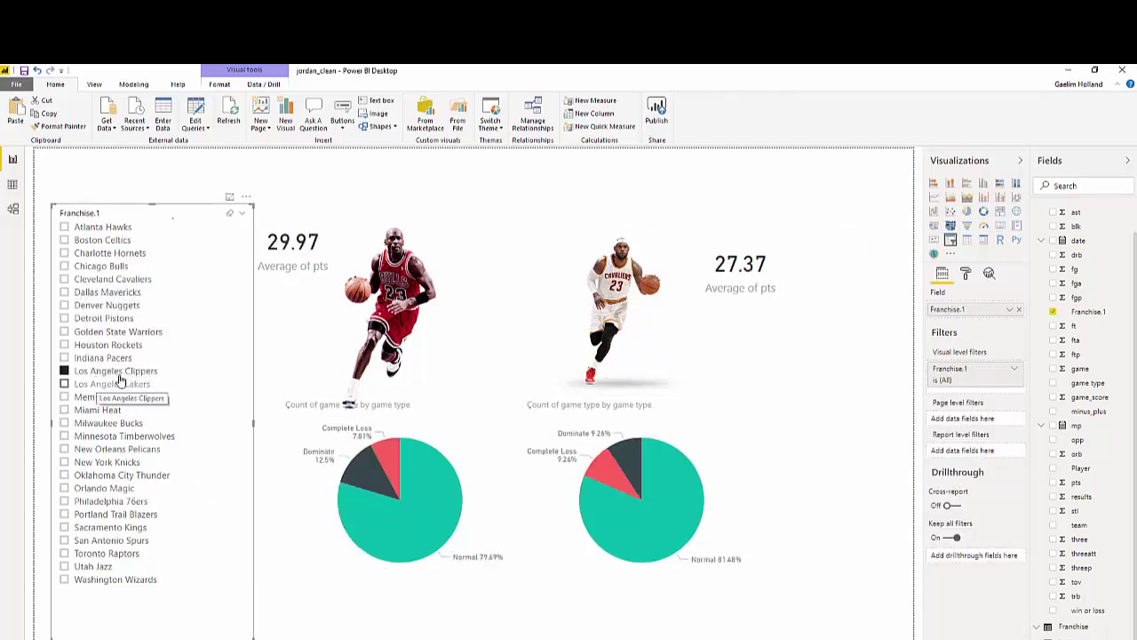
Step: Narrow the franchise slicer and filter to Los Angeles Clippers (26.68 and 24.46)
drag(253, 424, 182, 407)
click(68, 345)
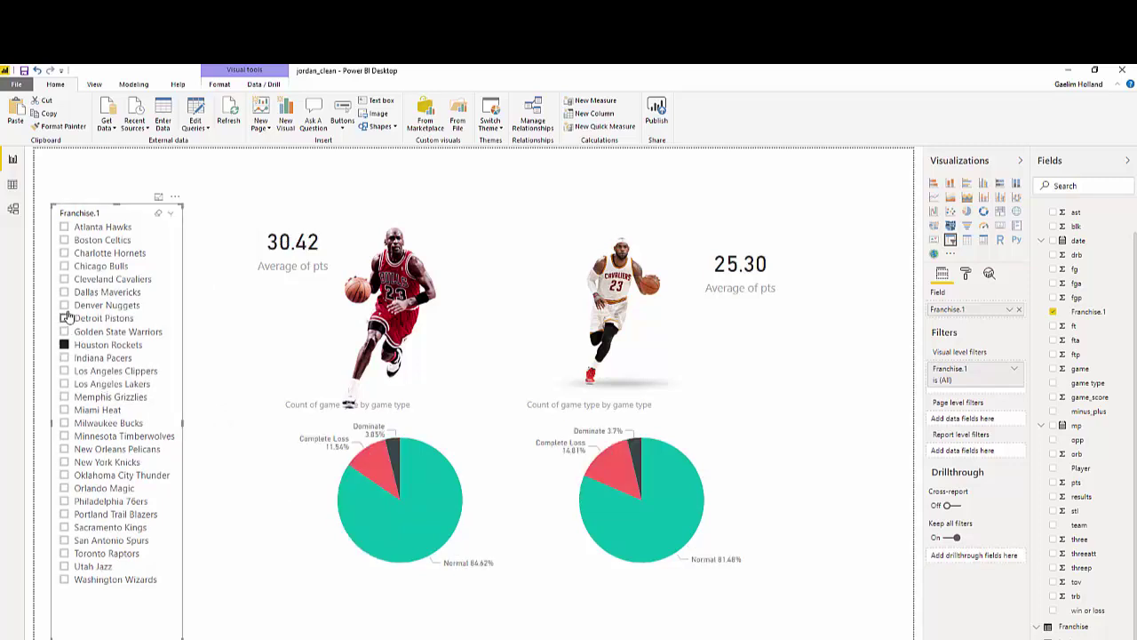
click(67, 318)
click(71, 331)
click(68, 357)
click(71, 371)
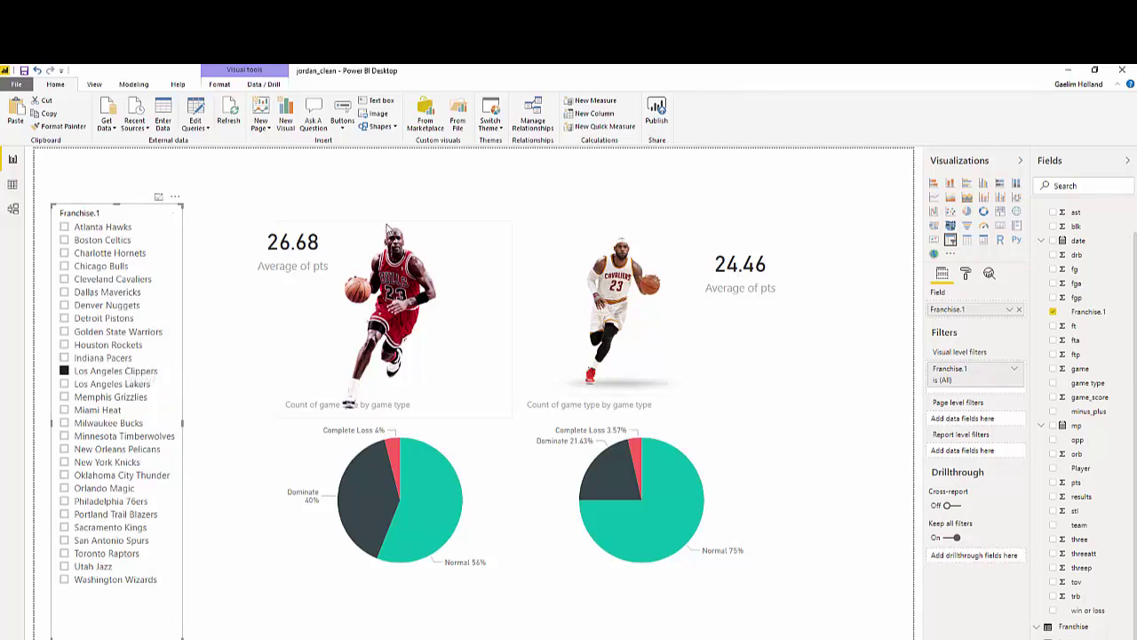
Step: Add a text box with the pasted title 'Jordan VS LeBron', shortened to fit
click(444, 187)
click(381, 101)
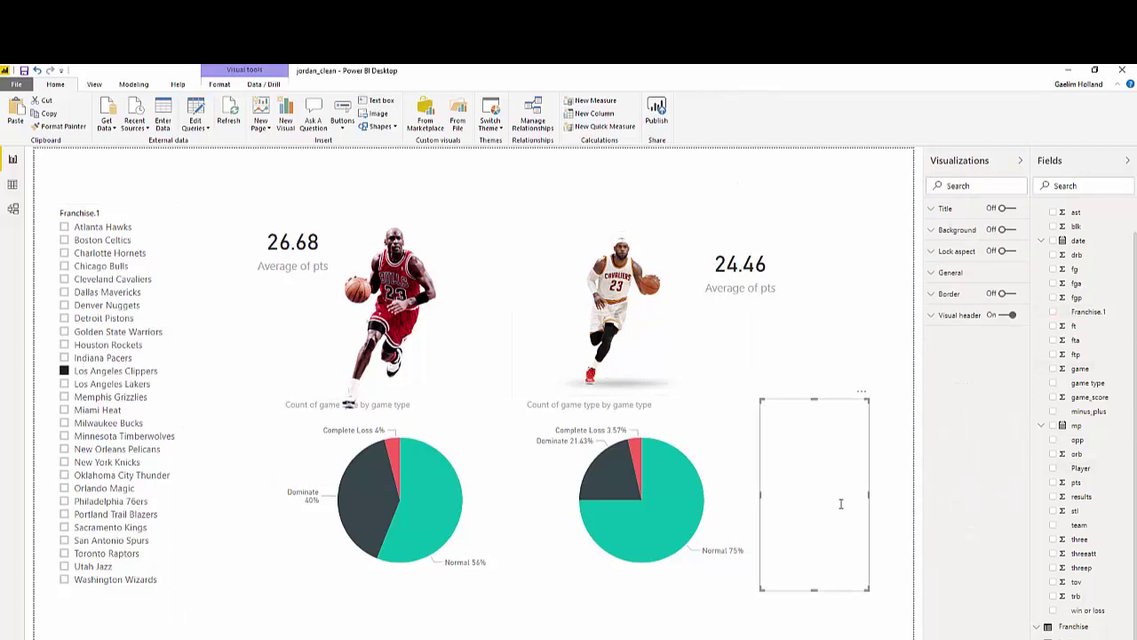
text(Jordan VS LeBron)
drag(767, 408, 763, 408)
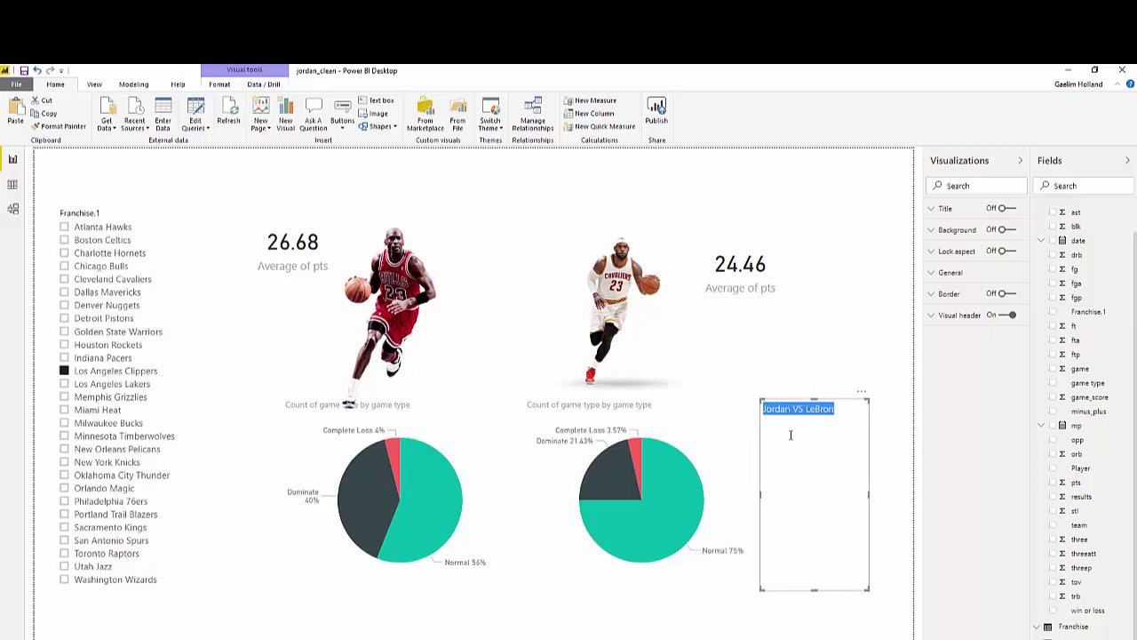
click(802, 412)
drag(844, 410, 764, 411)
drag(815, 590, 765, 406)
click(828, 412)
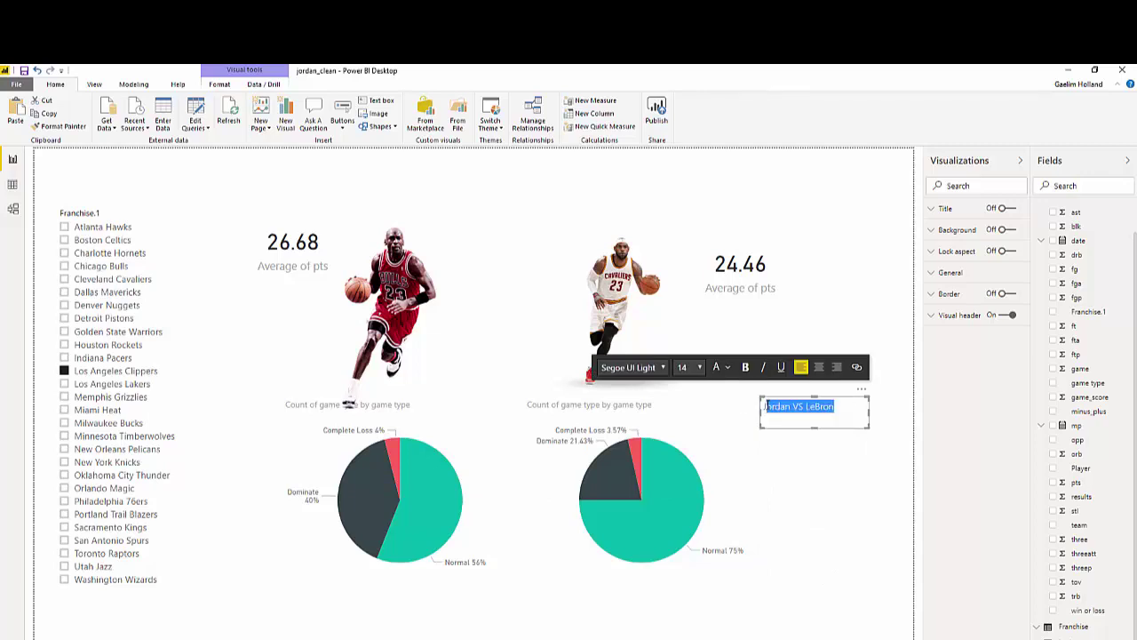
Step: Set the title to Arial Black size 42 and position it at the top centre
click(663, 368)
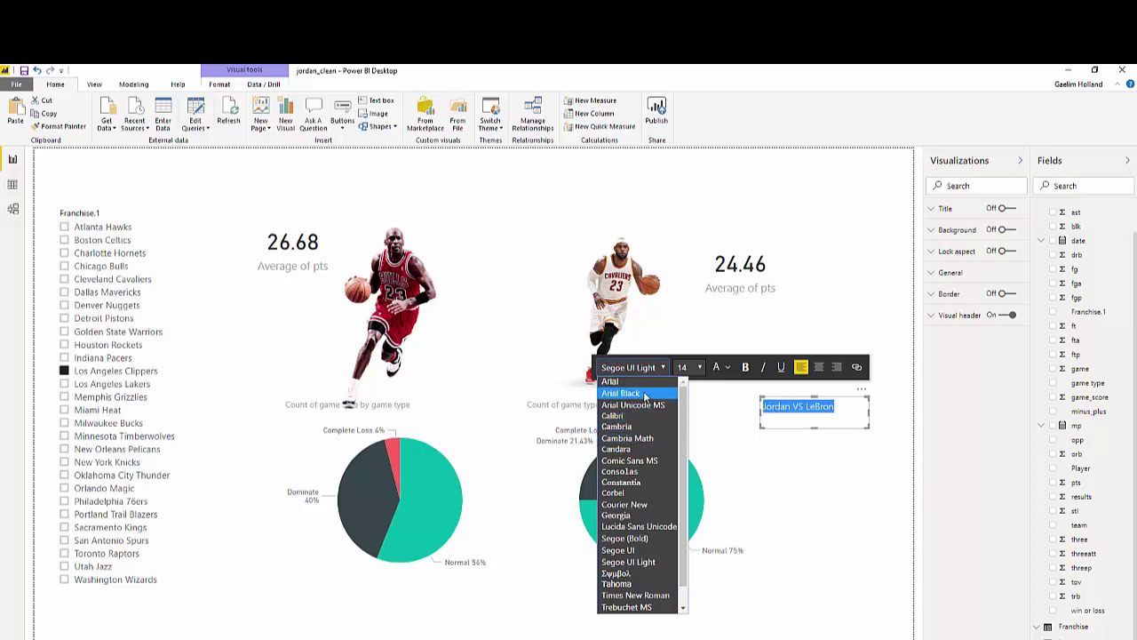
click(646, 394)
click(701, 367)
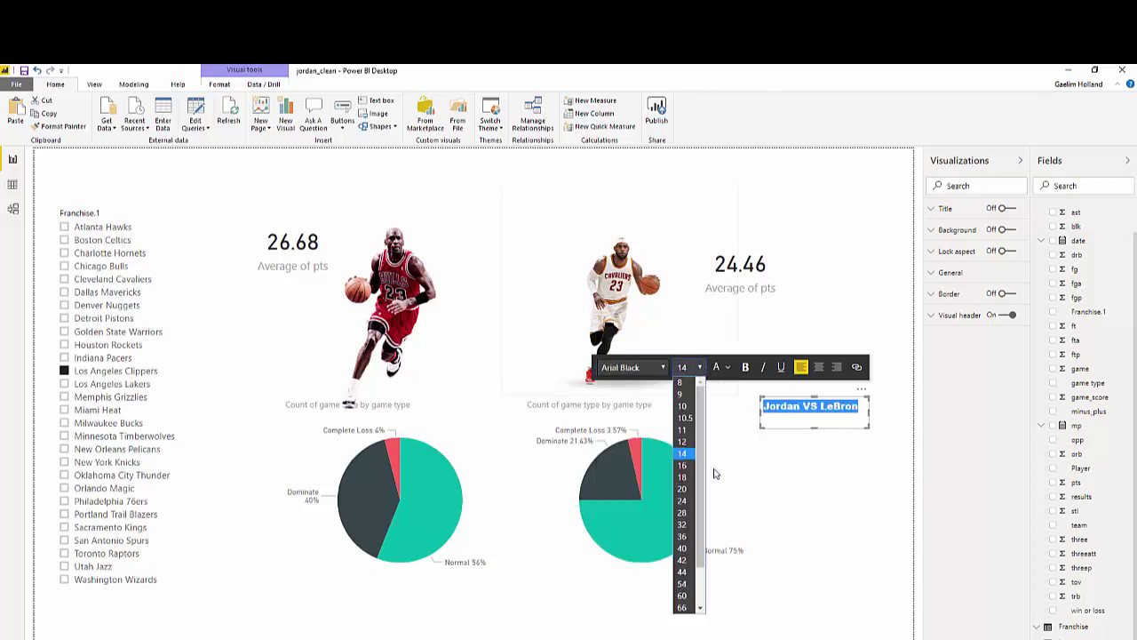
click(684, 568)
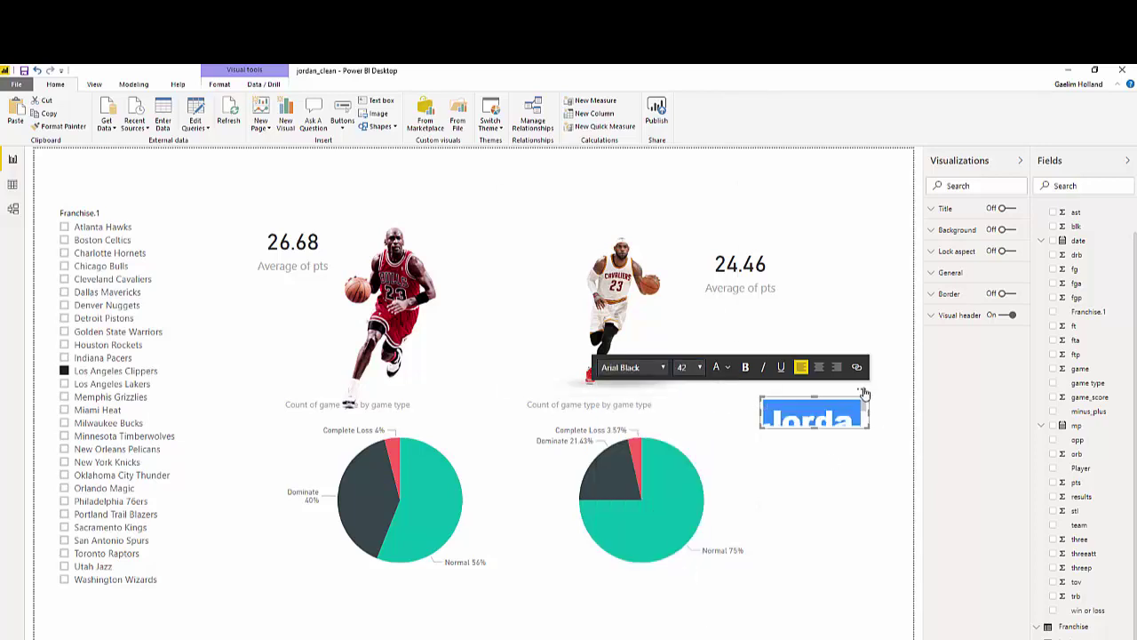
drag(865, 393, 485, 167)
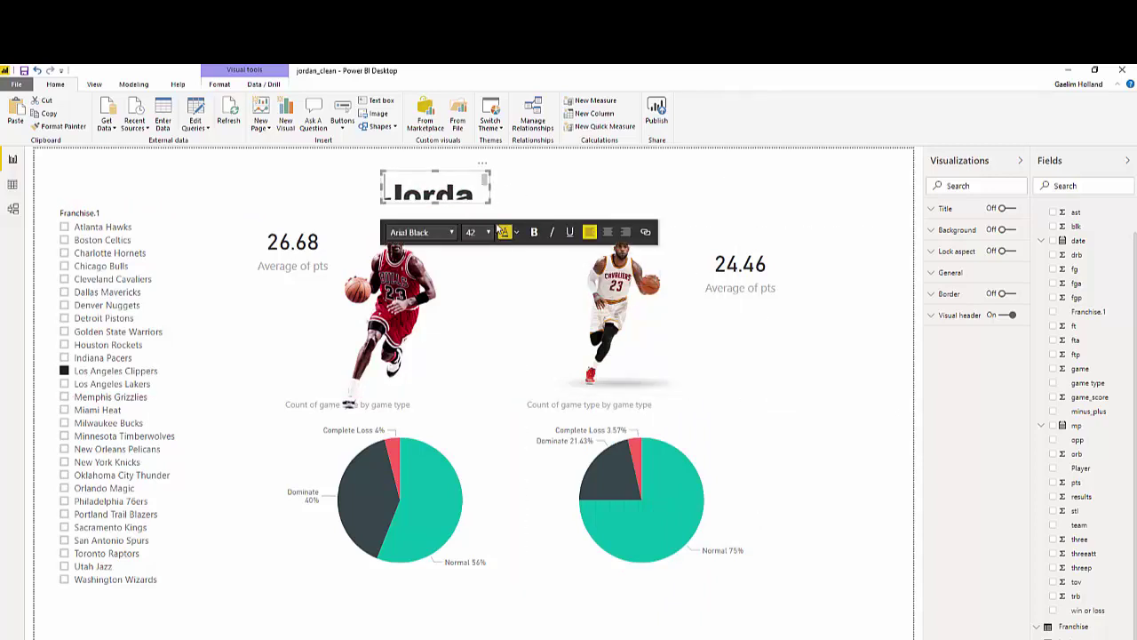
drag(503, 214, 793, 236)
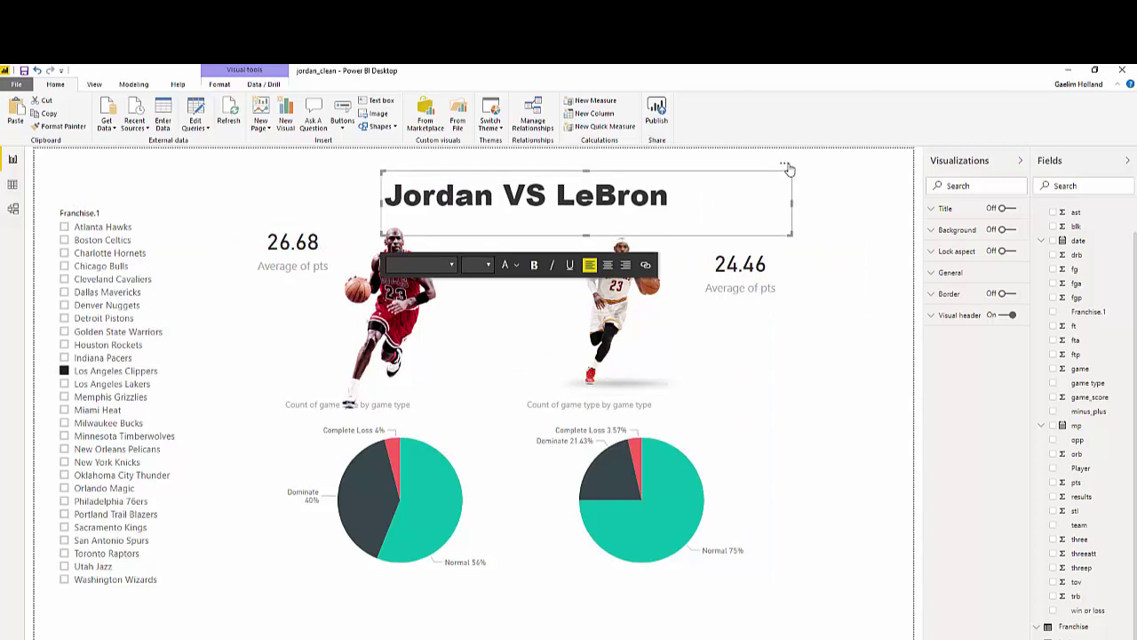
drag(790, 169, 779, 152)
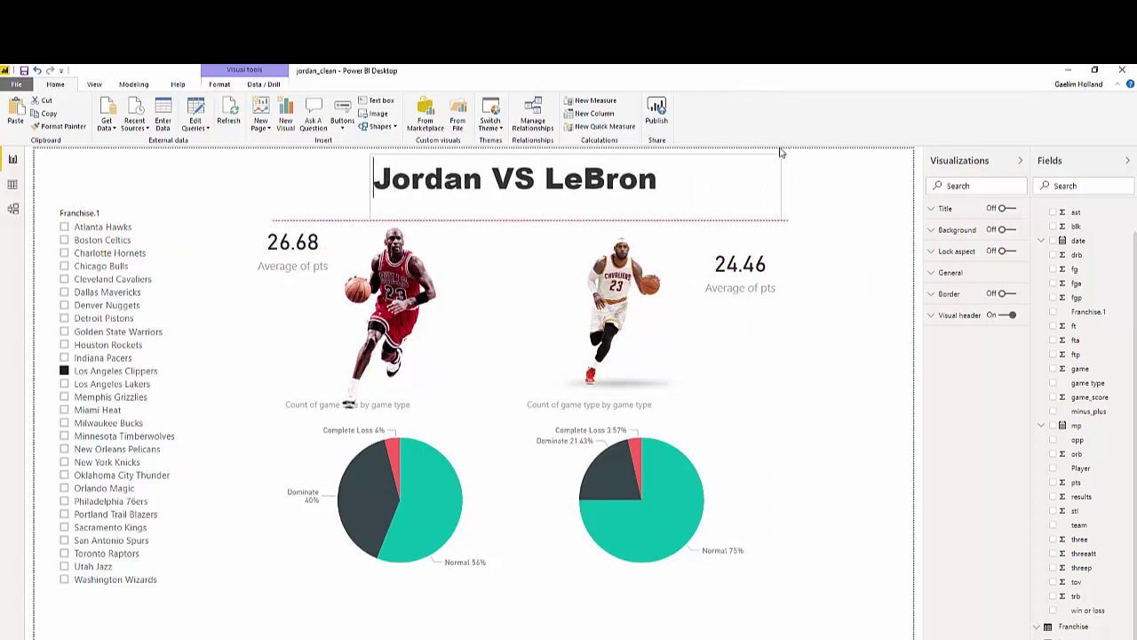
click(870, 514)
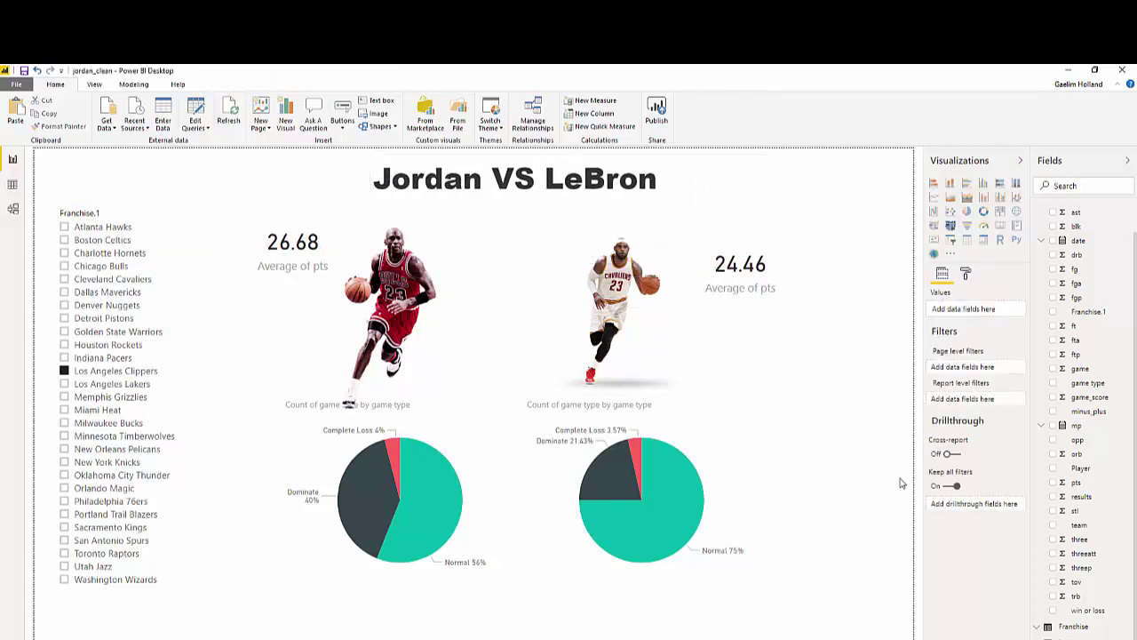
Step: Filter the slicer to Denver Nuggets, so the cards read 29.42 and 26.71
click(71, 279)
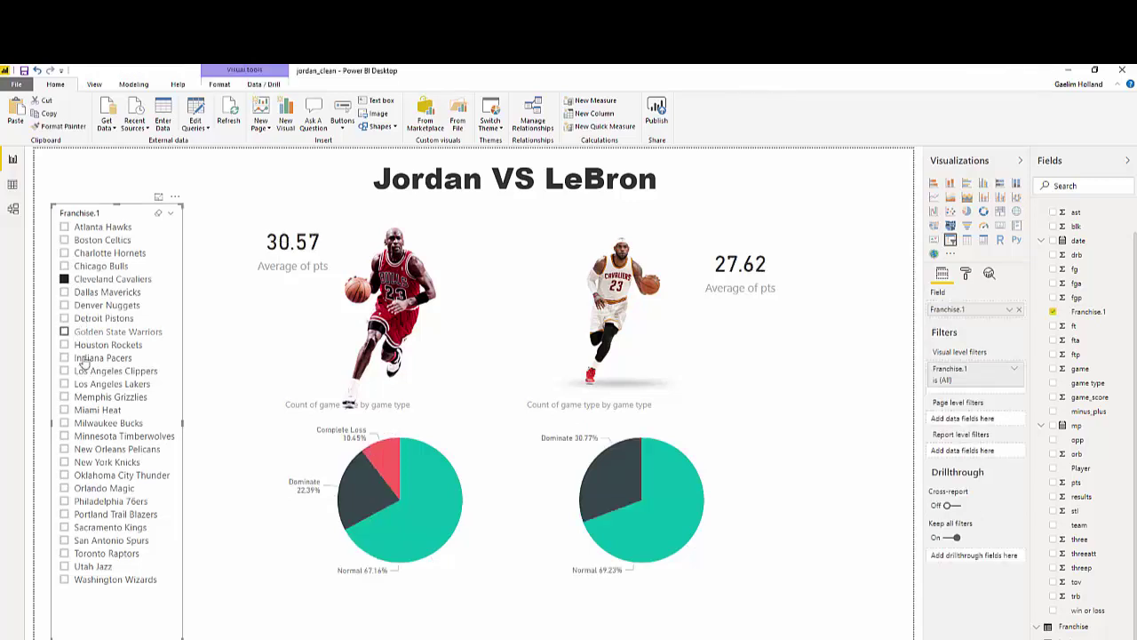
click(77, 331)
click(89, 397)
click(89, 435)
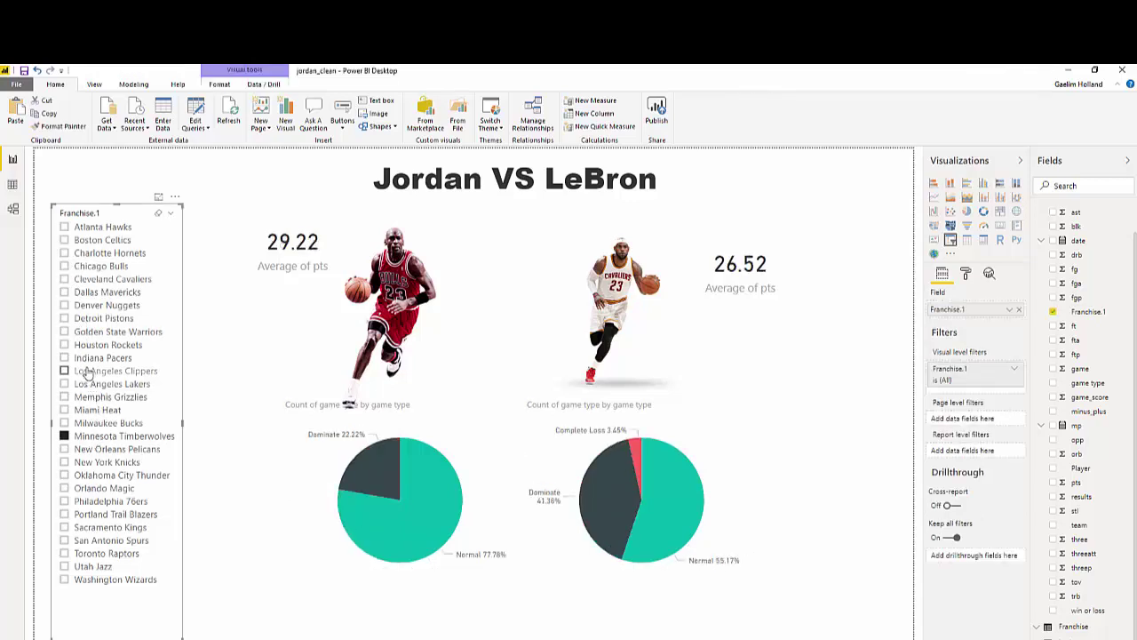
click(85, 370)
click(84, 331)
click(84, 305)
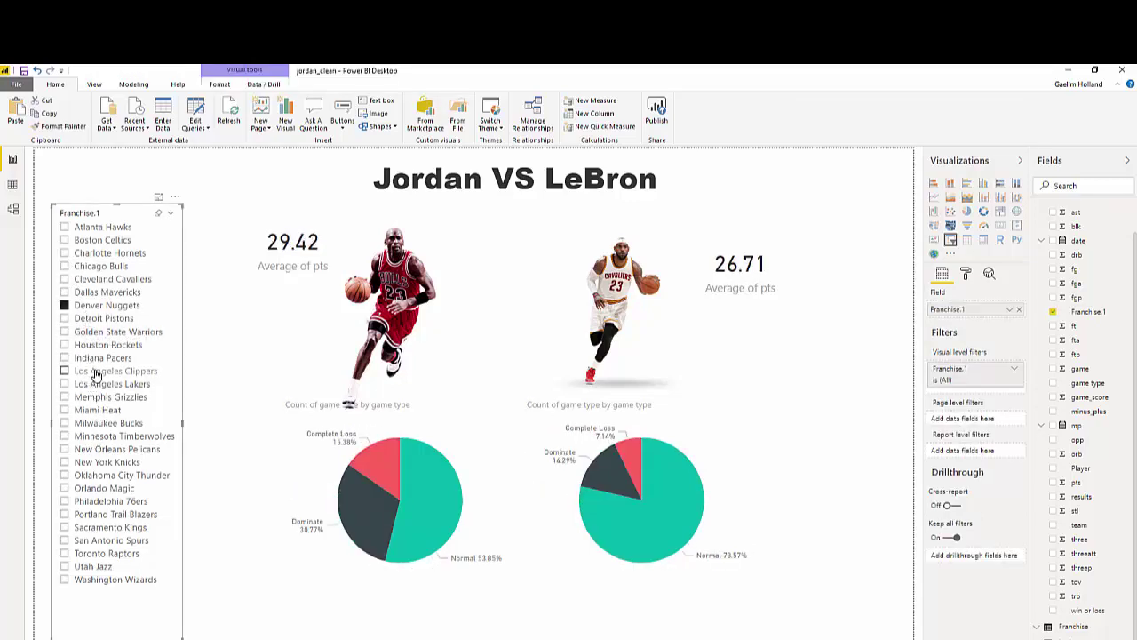